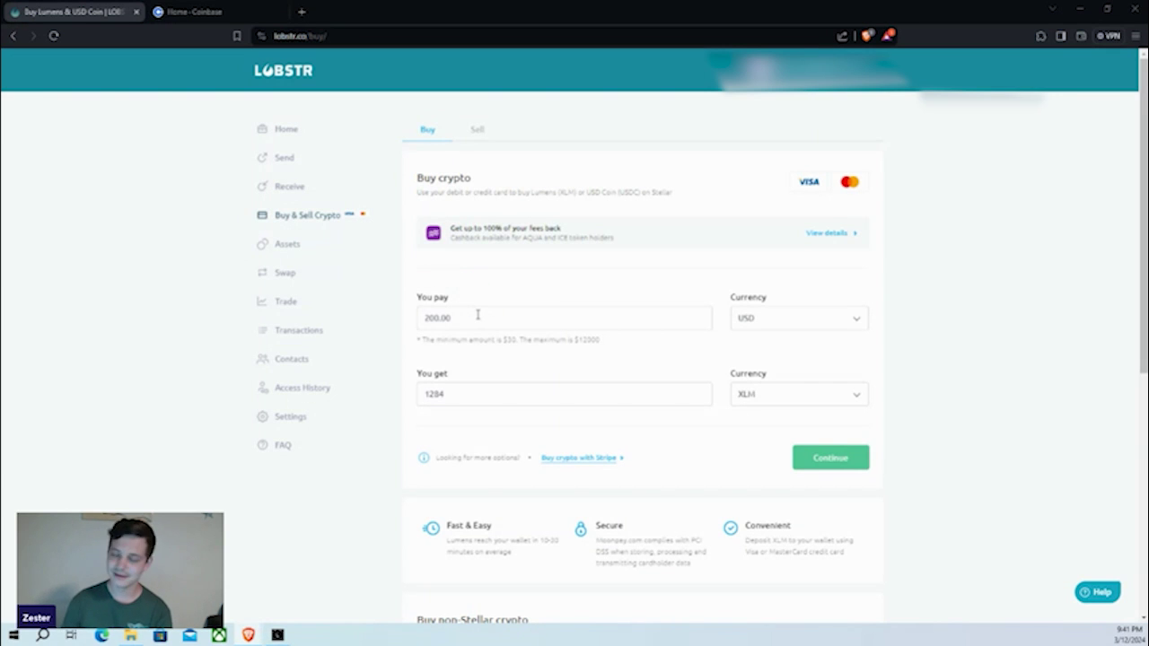
pyautogui.click(285, 128)
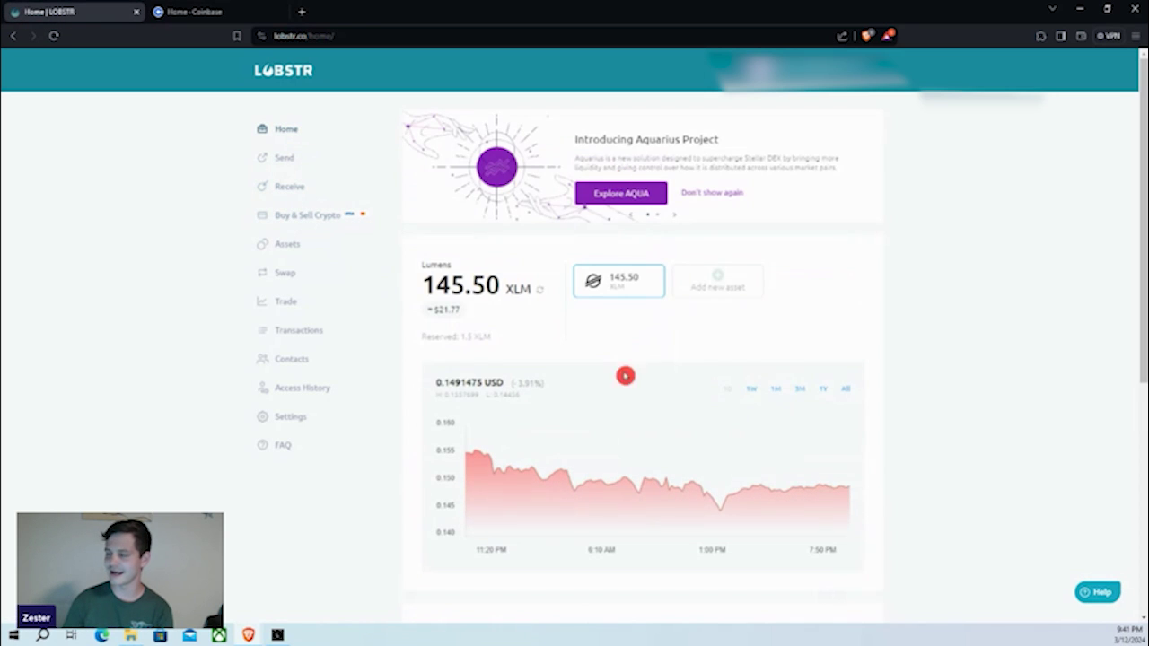
pyautogui.scroll(-2, 629, 297)
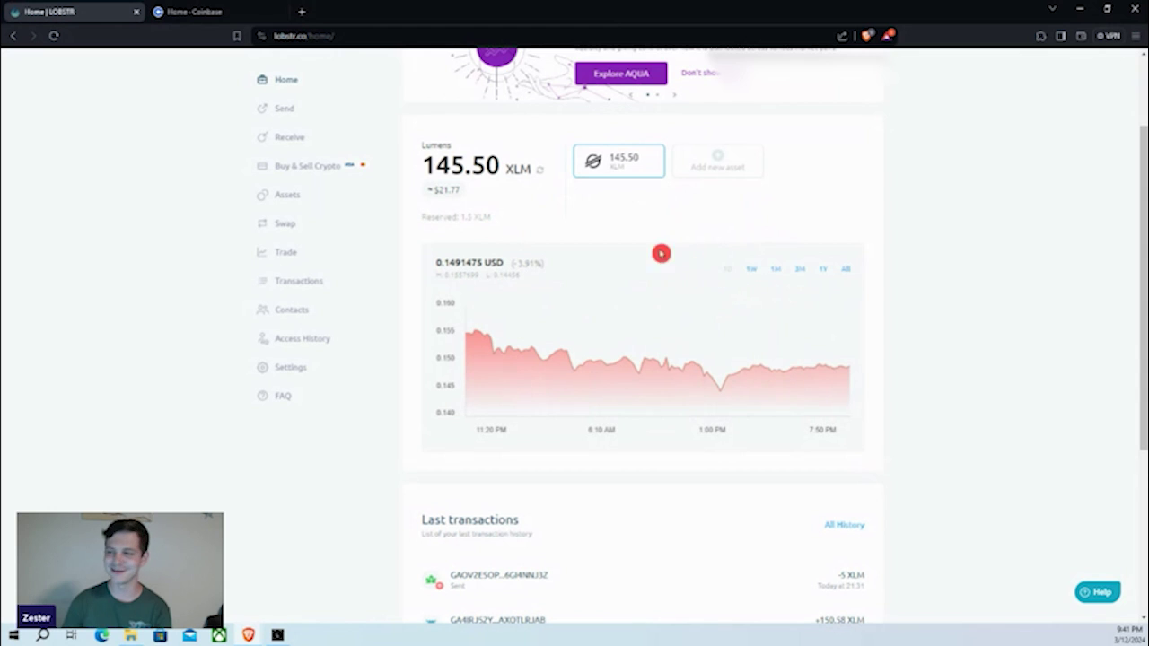
pyautogui.scroll(2, 584, 274)
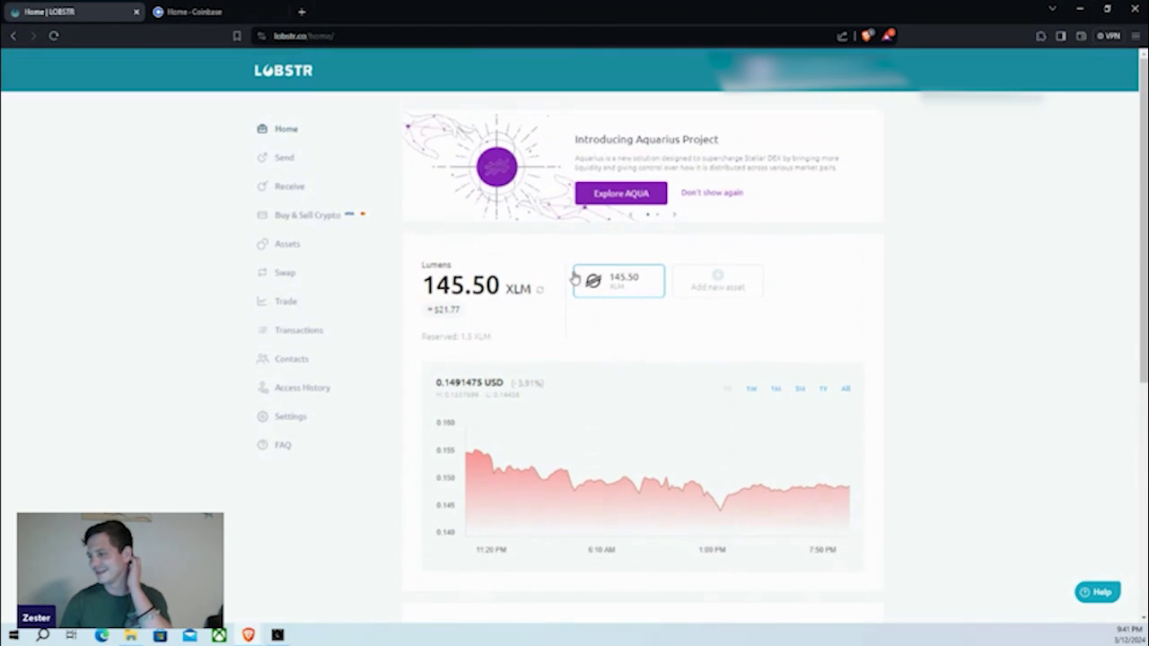
pyautogui.click(305, 217)
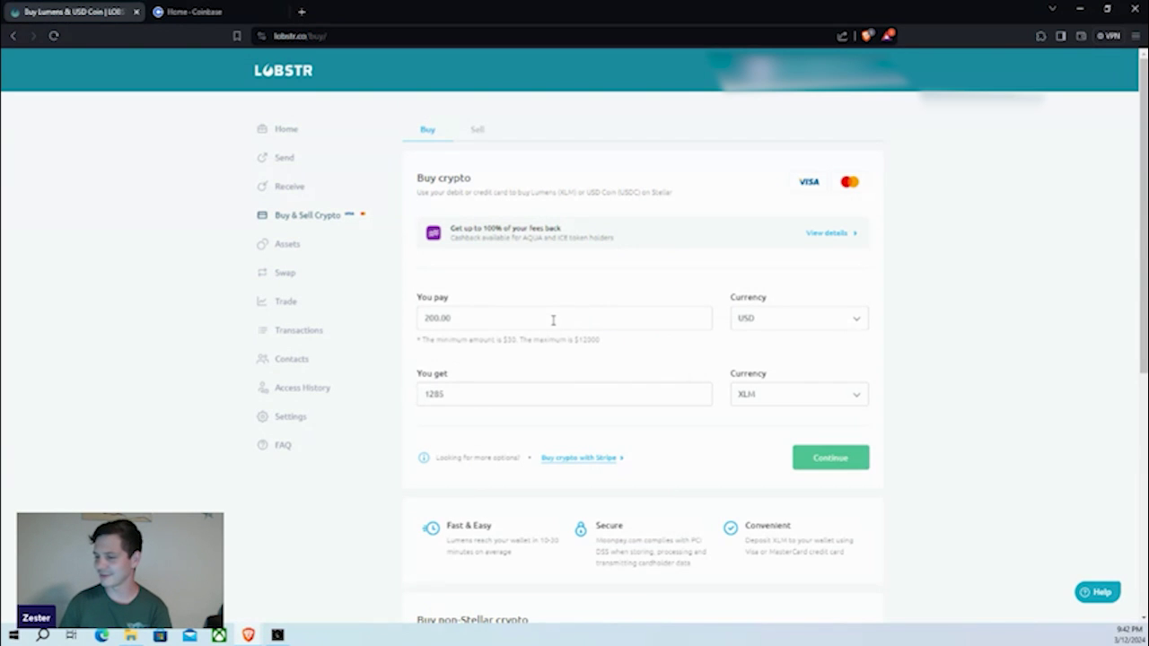
pyautogui.scroll(-1, 553, 320)
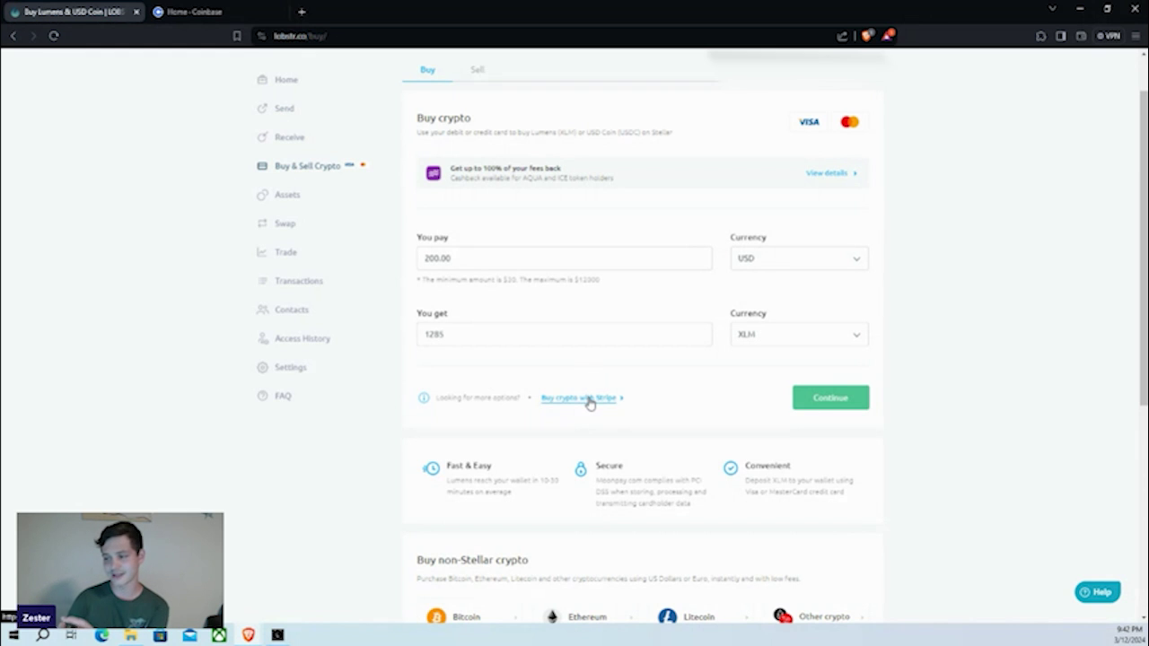
pyautogui.click(589, 399)
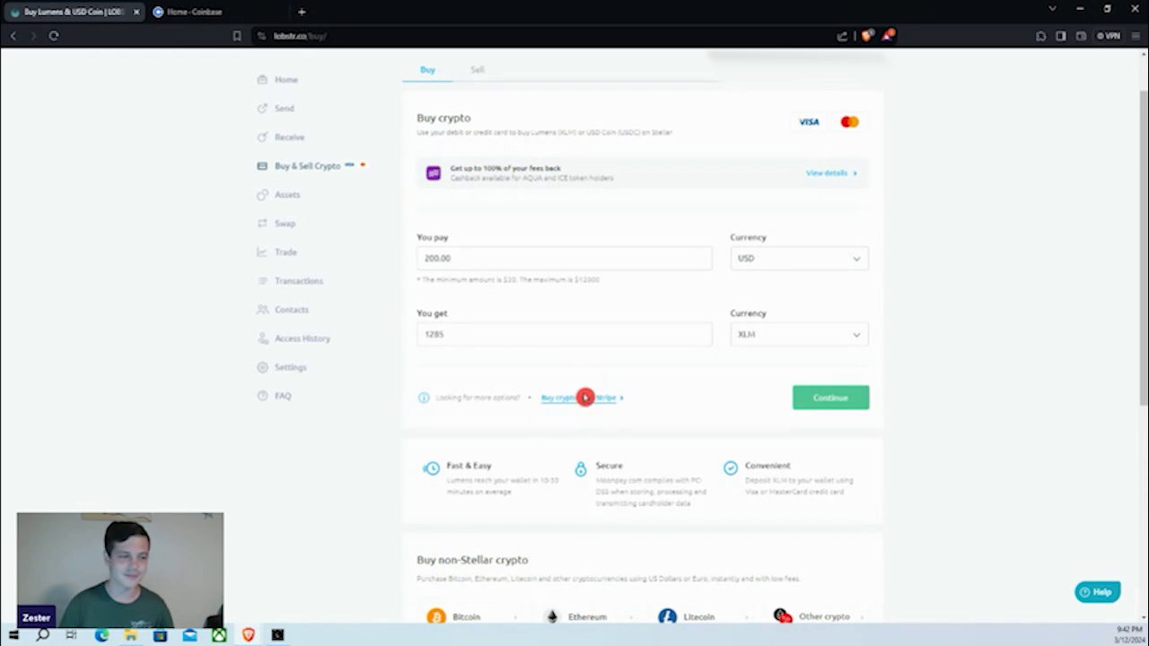
pyautogui.click(583, 399)
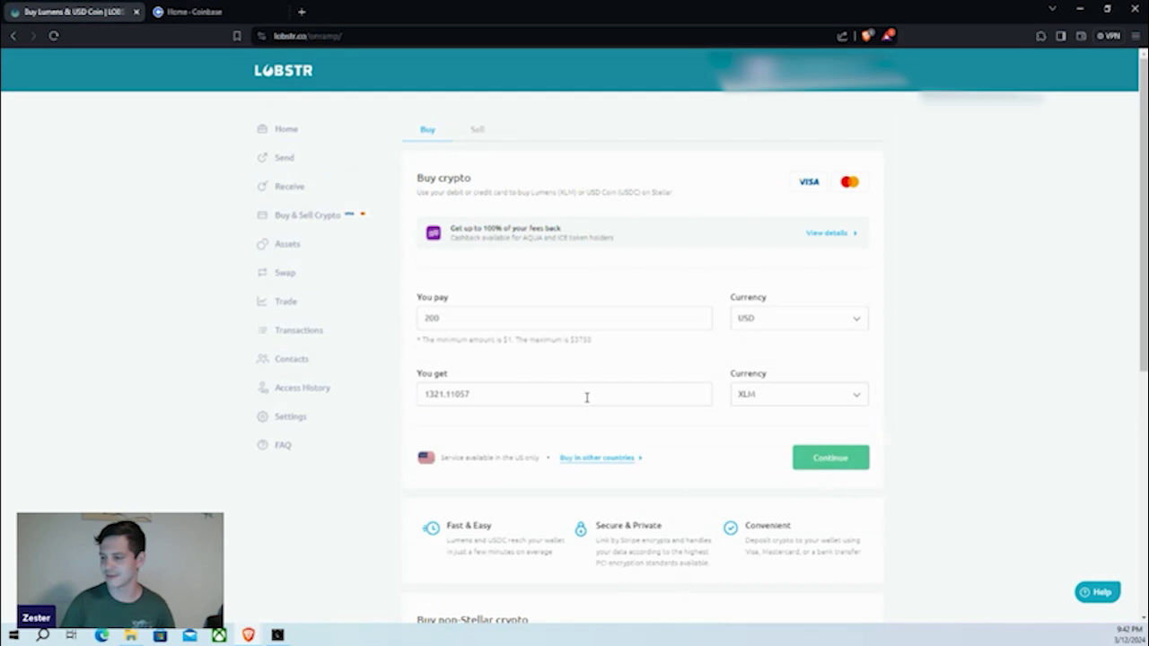
pyautogui.click(589, 459)
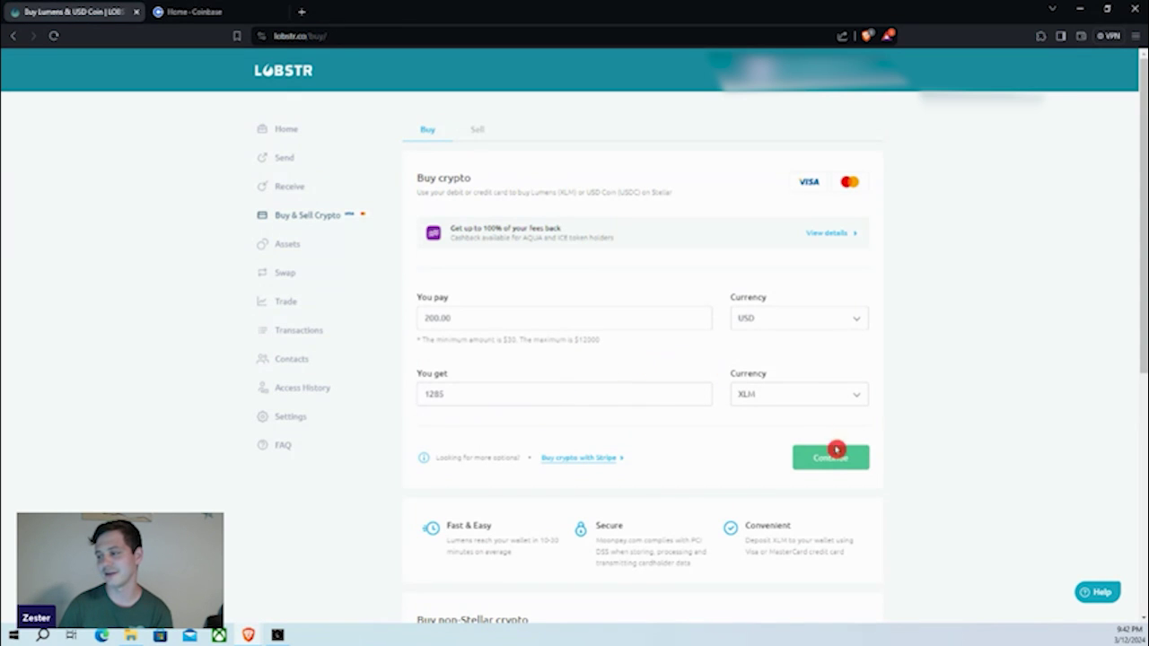
# Bring up LOBSTR's confirmation for 1285 XLM (207 USD incl. 7 USD fee), then go to Coinbase
pyautogui.click(835, 457)
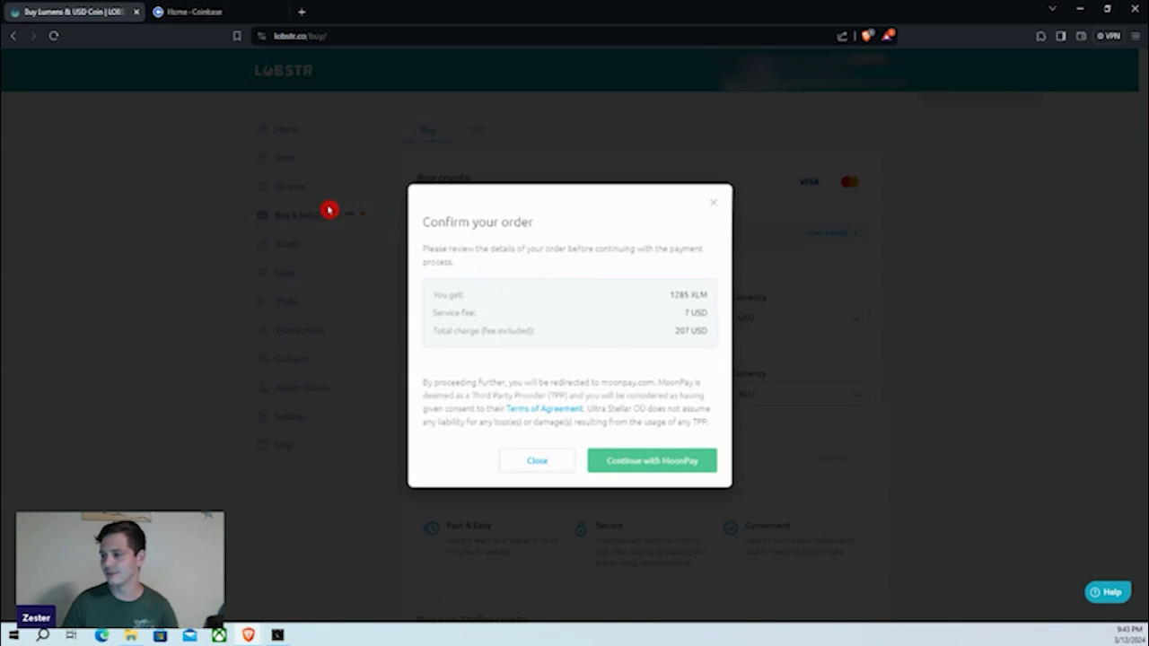
pyautogui.click(200, 11)
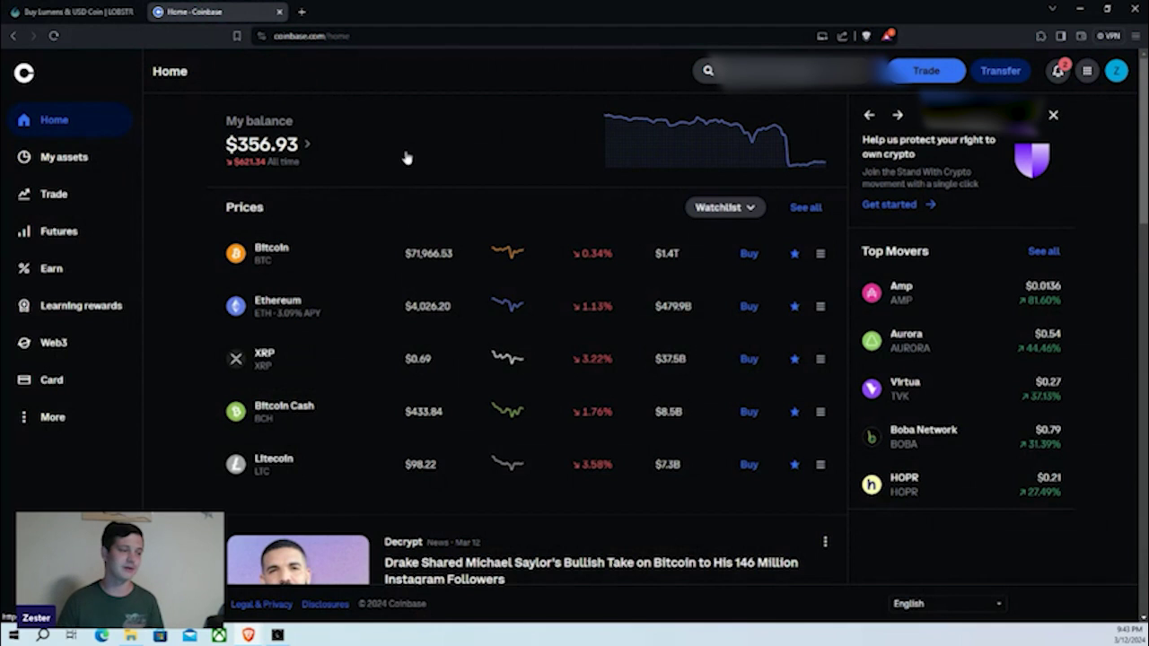
# Switch Coinbase to Advanced trading on XLM-USDT, glancing back at the LOBSTR order
pyautogui.click(1115, 70)
pyautogui.click(1084, 232)
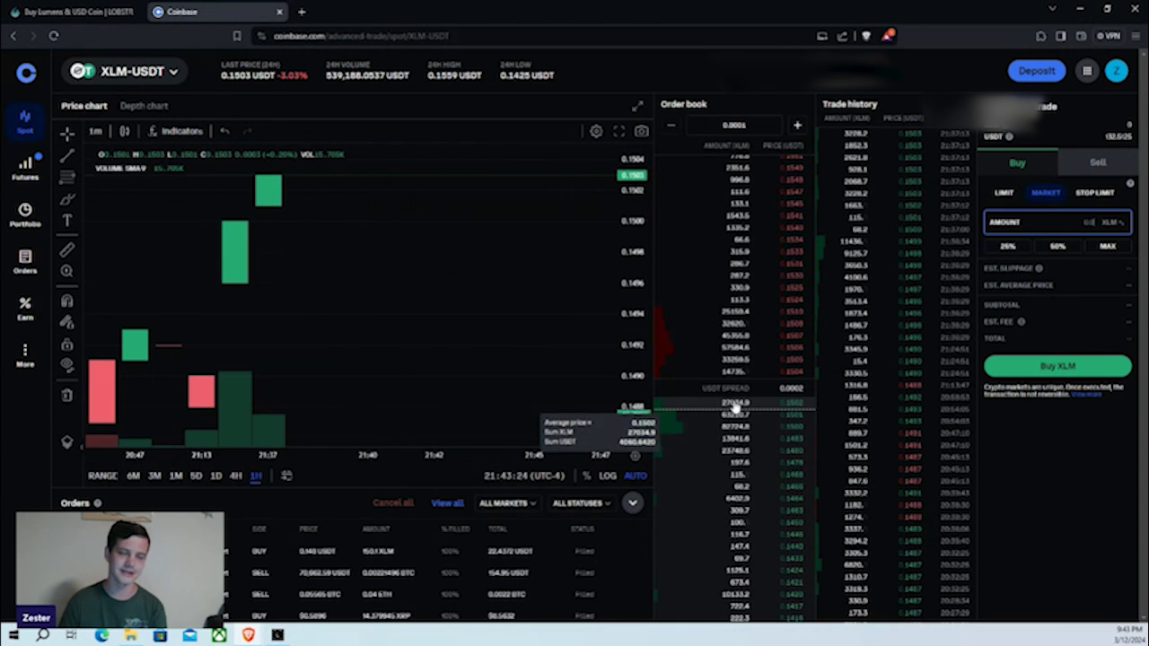
pyautogui.click(72, 11)
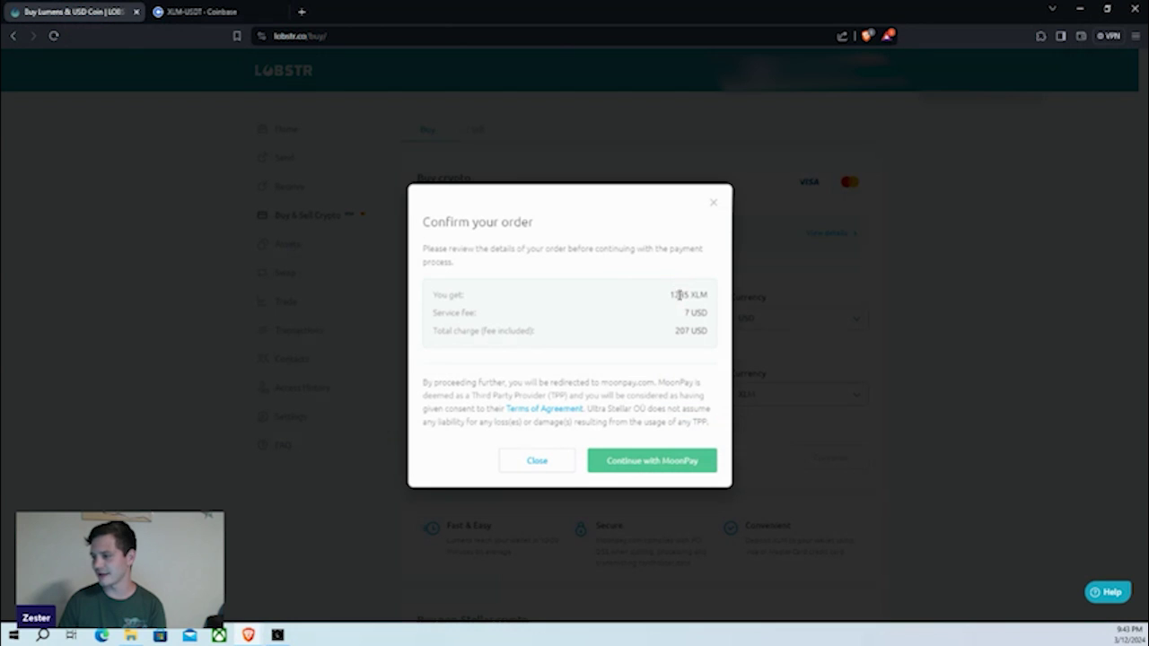
pyautogui.click(202, 11)
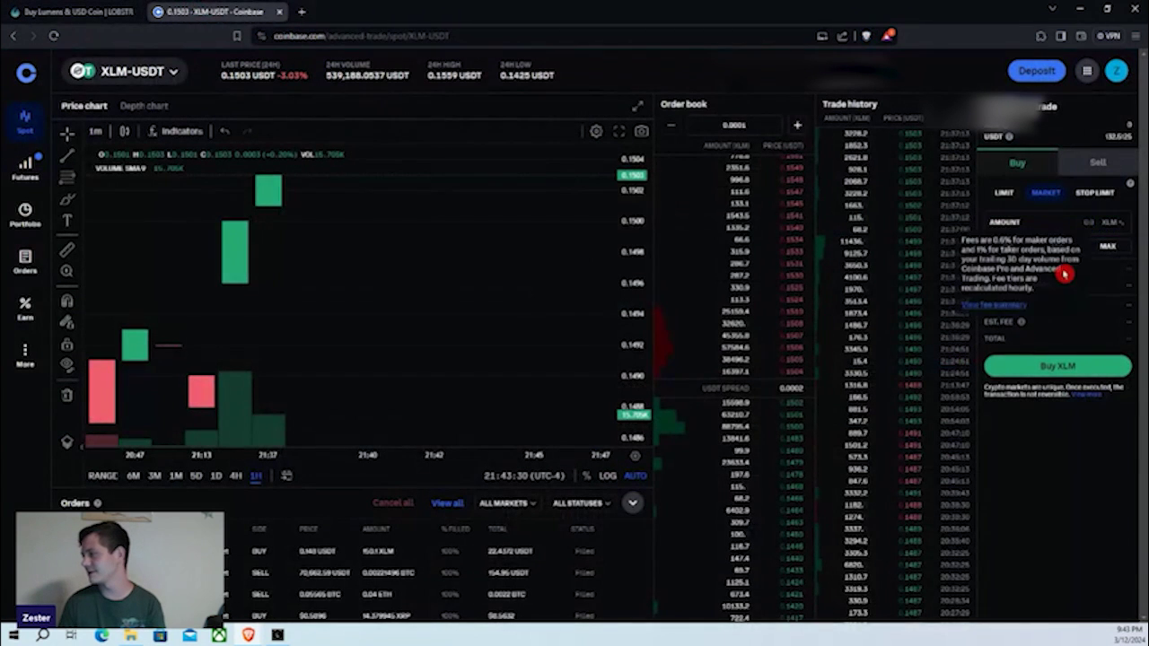
# Enter a 1285 XLM market buy (195.1967 USDT, insufficient balance) and compare with LOBSTR
pyautogui.click(1062, 223)
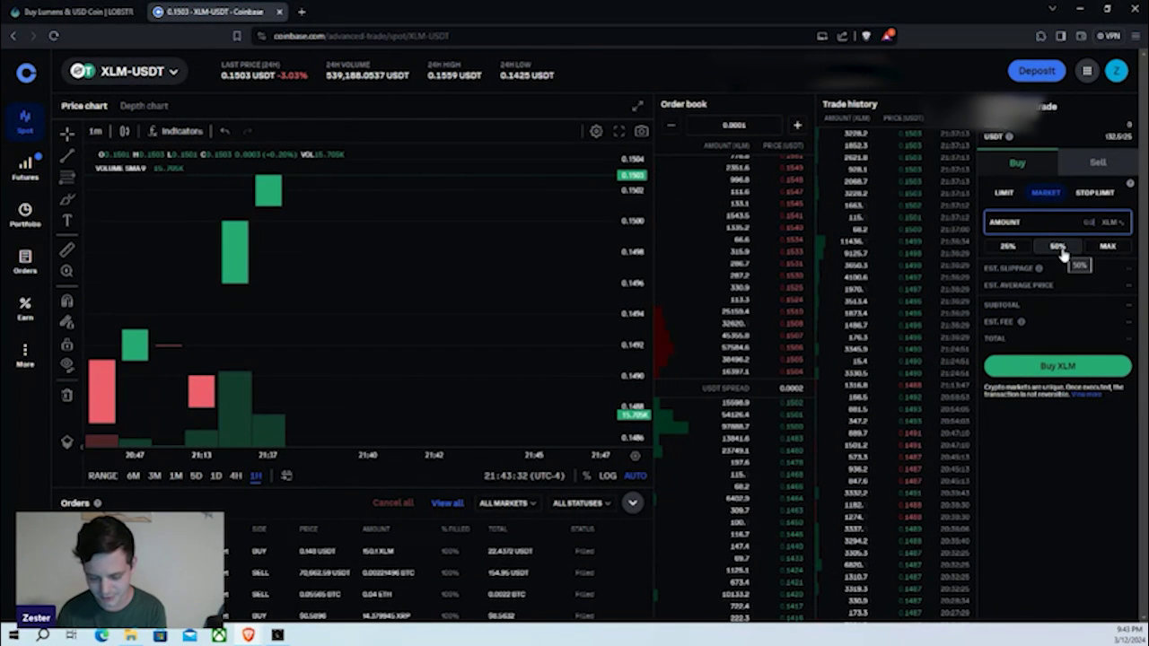
pyautogui.click(1061, 250)
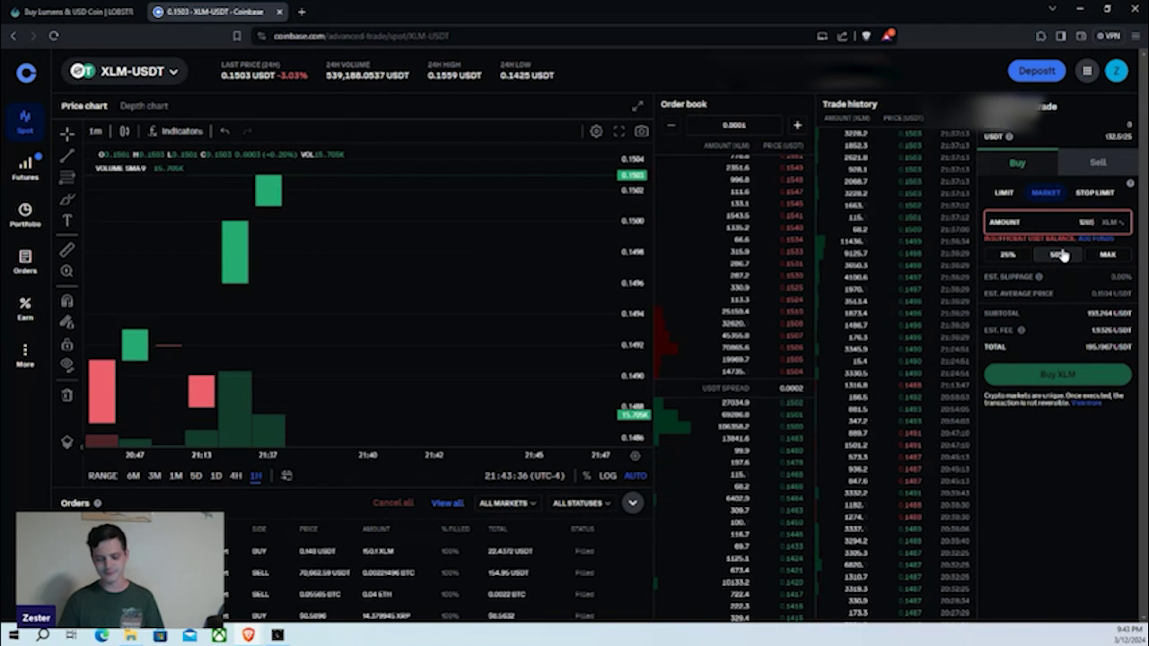
pyautogui.hotkey('ctrl', '+')
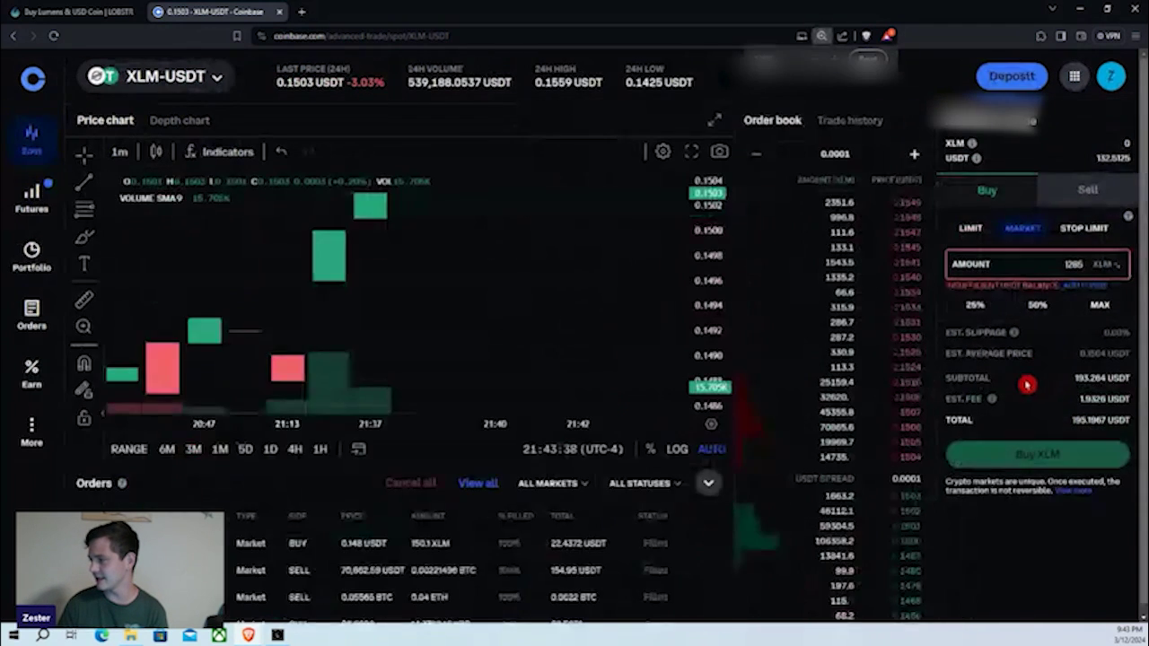
pyautogui.hotkey('ctrl', '+')
pyautogui.hotkey('ctrl', '+')
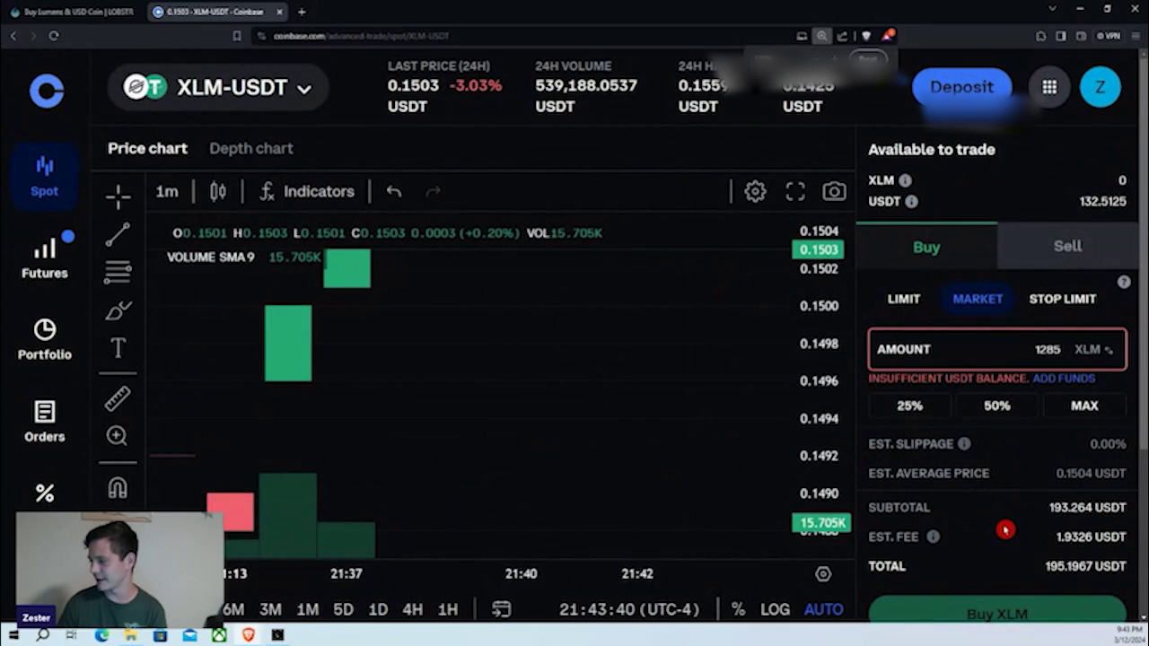
pyautogui.scroll(-1, 988, 516)
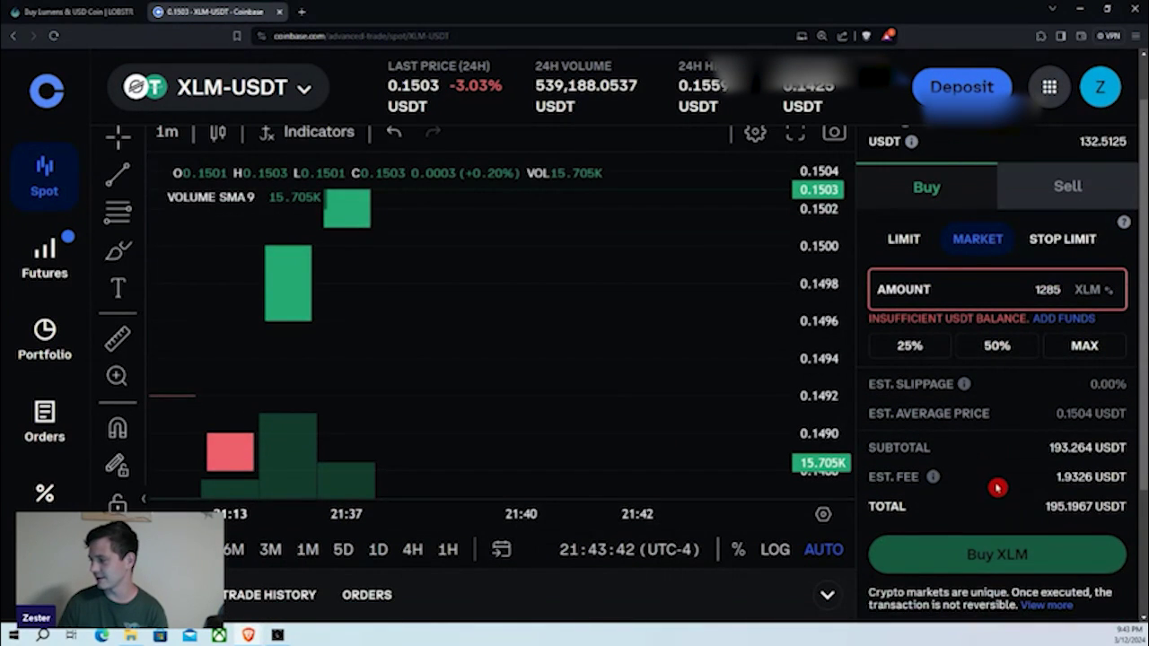
pyautogui.scroll(-1, 997, 488)
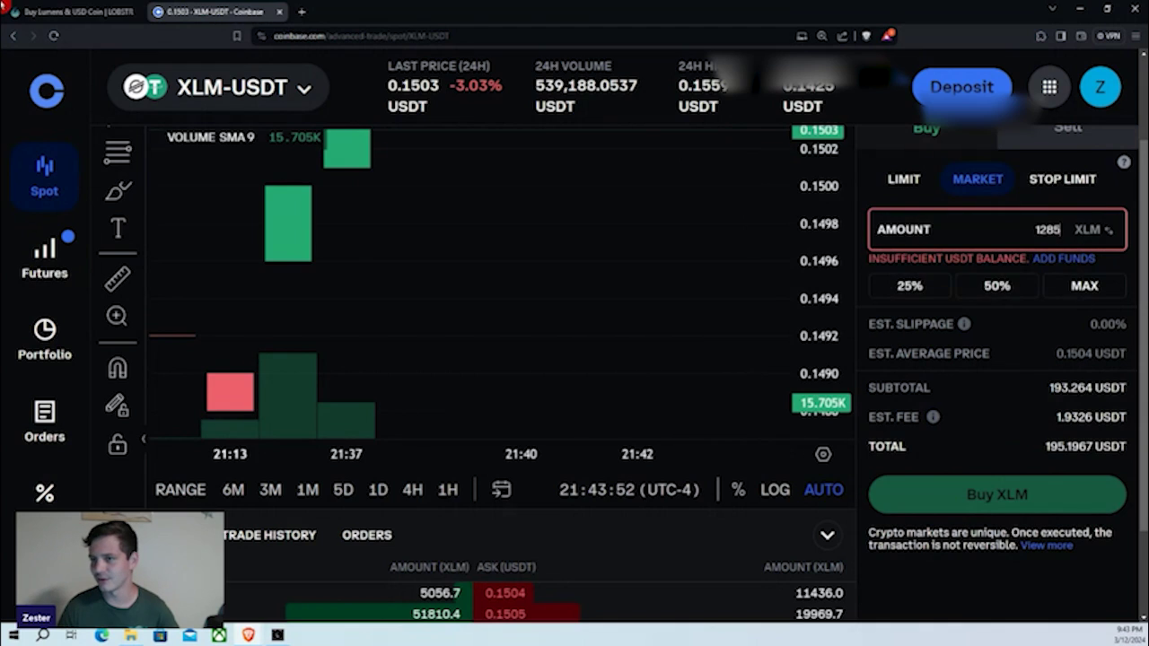
pyautogui.click(30, 8)
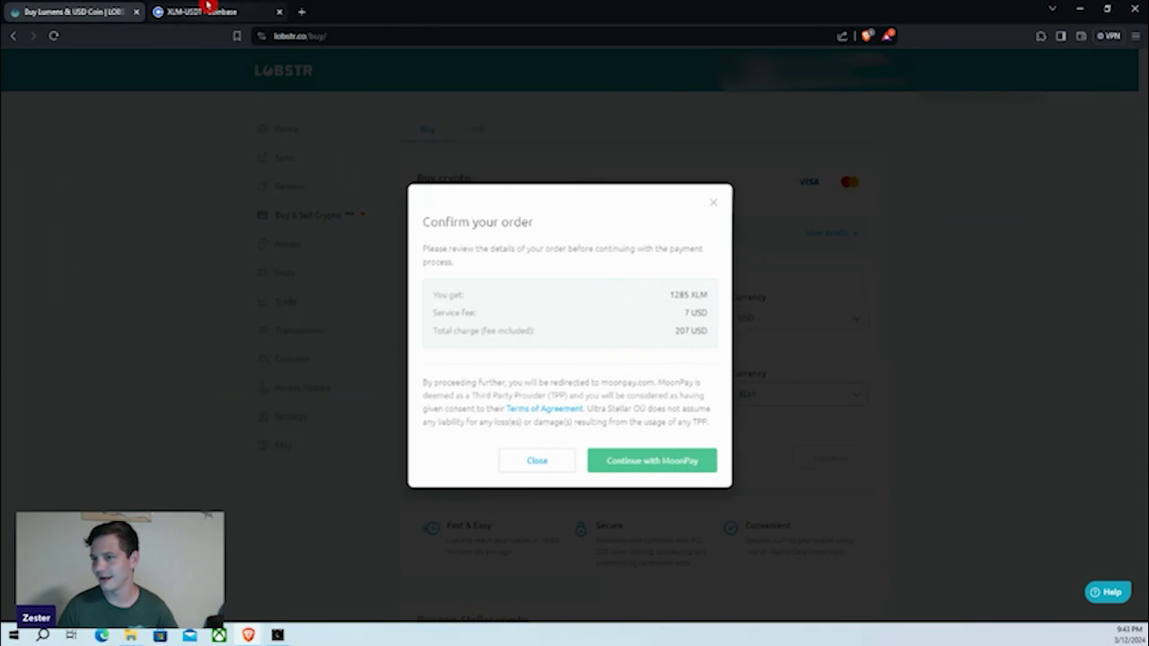
pyautogui.click(206, 9)
pyautogui.click(72, 11)
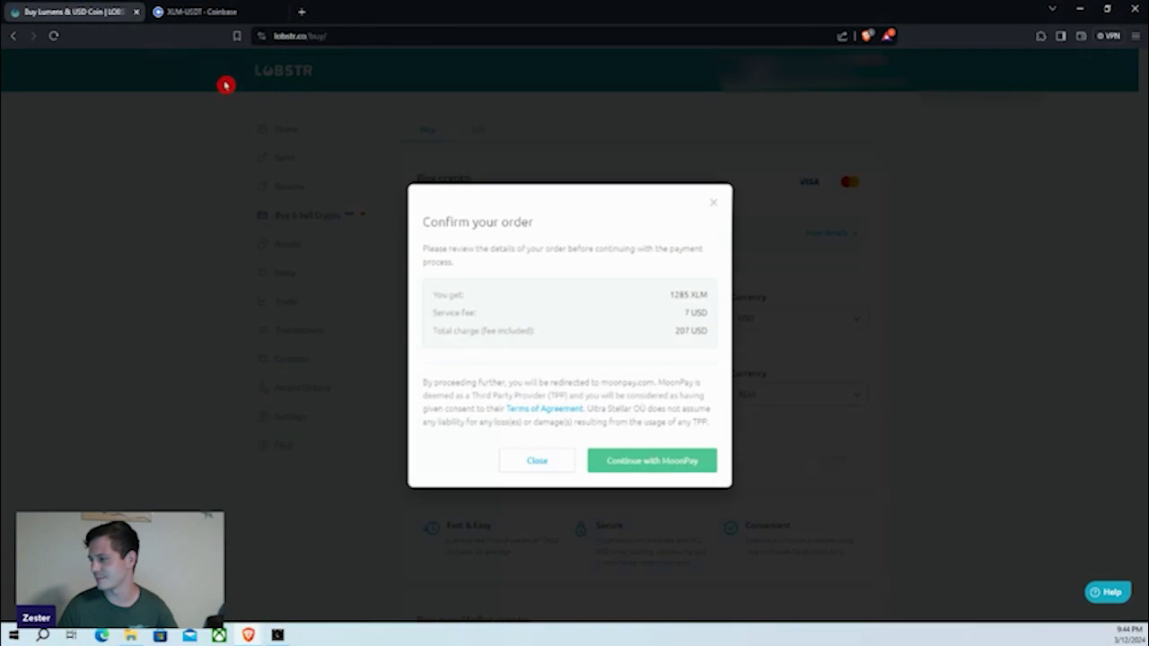
pyautogui.click(162, 11)
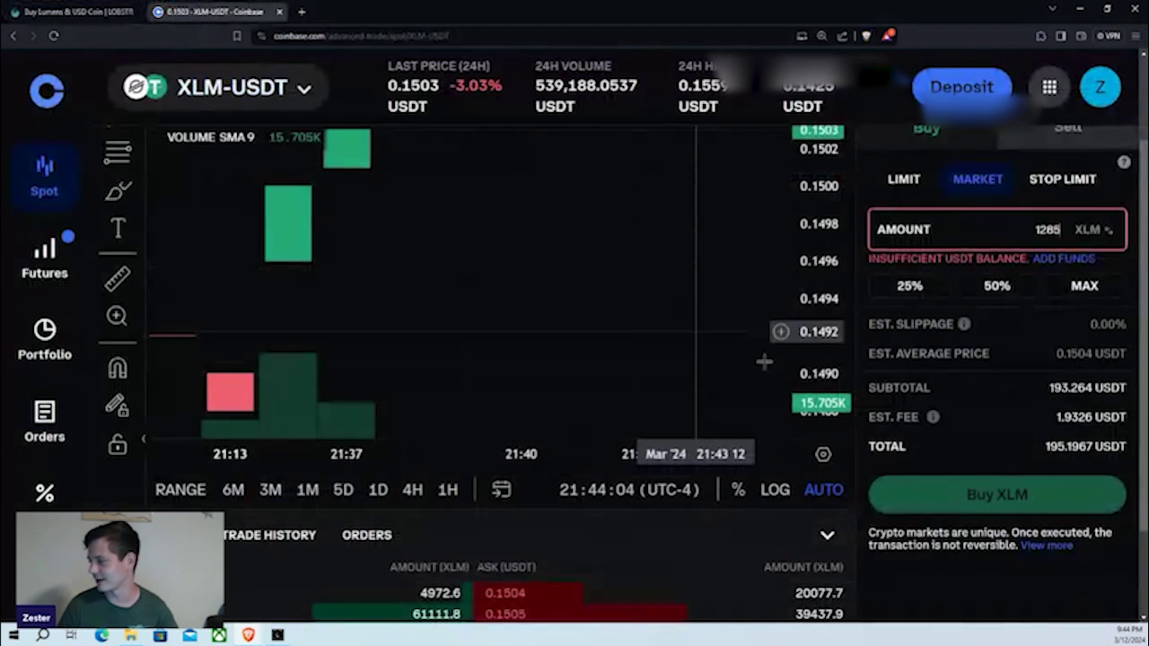
pyautogui.moveTo(304, 145)
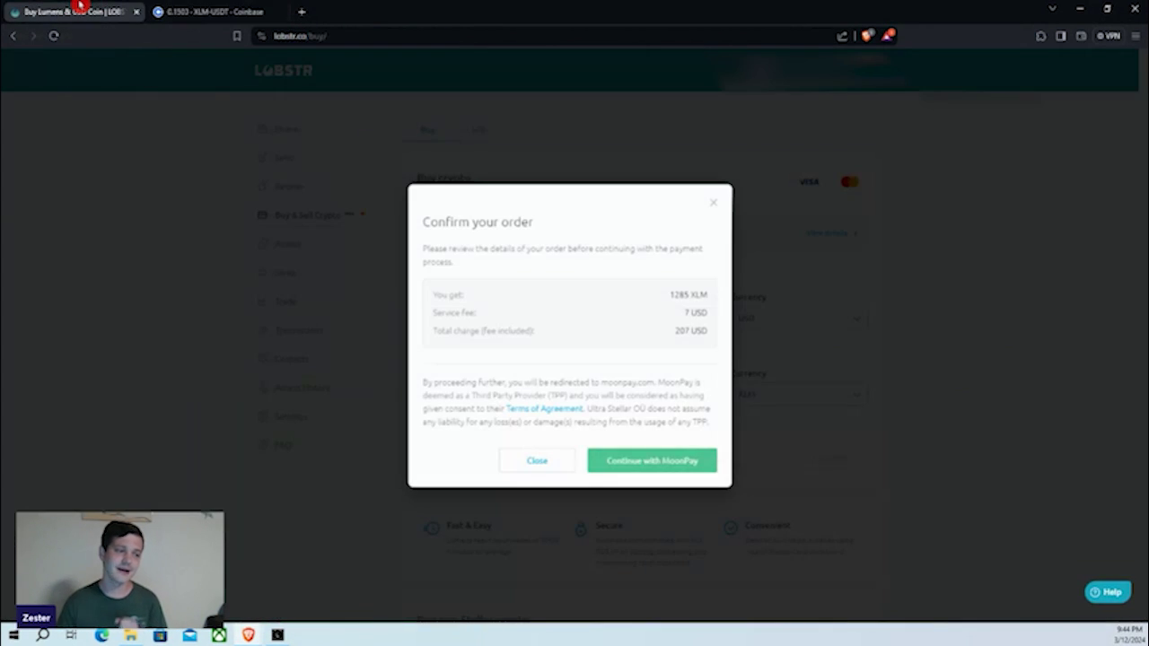
pyautogui.click(79, 10)
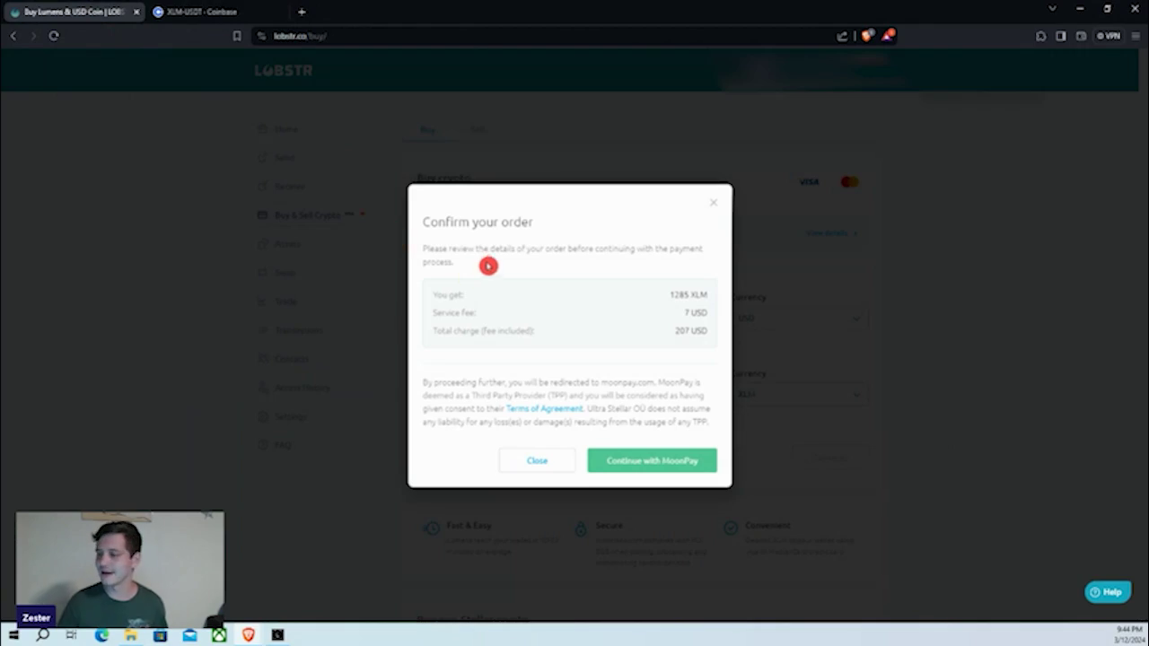
pyautogui.click(207, 11)
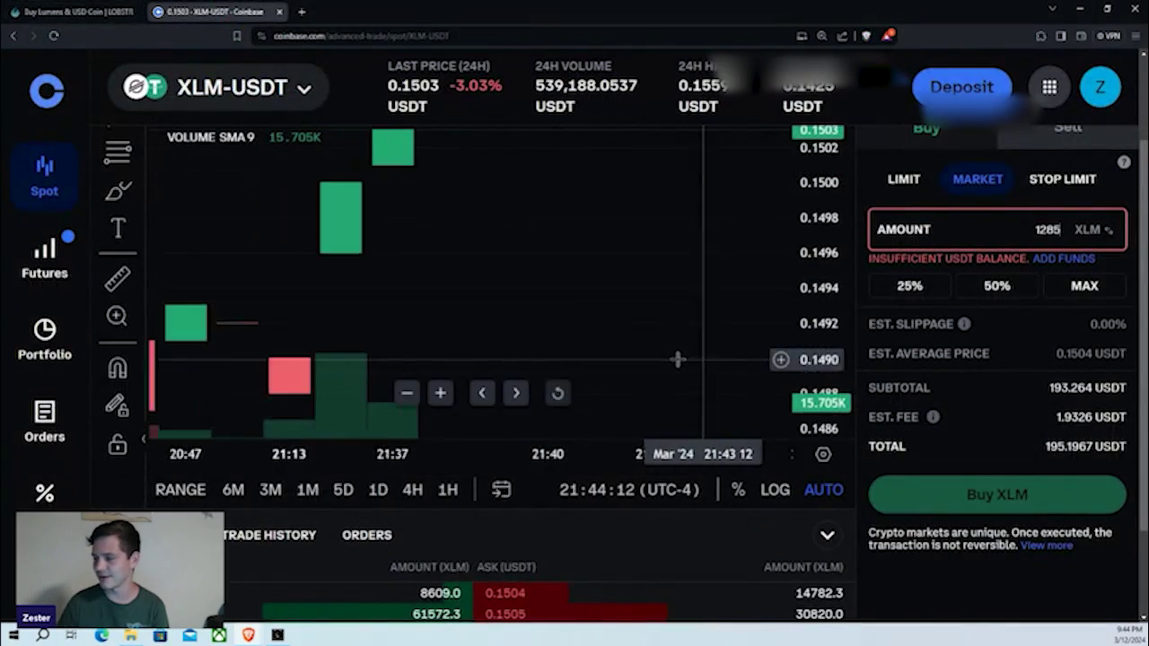
# Replace the amount with 150 XLM and place the market buy, filling for 22.8008 USDT
pyautogui.hotkey('ctrl', '-')
pyautogui.hotkey('ctrl', '-')
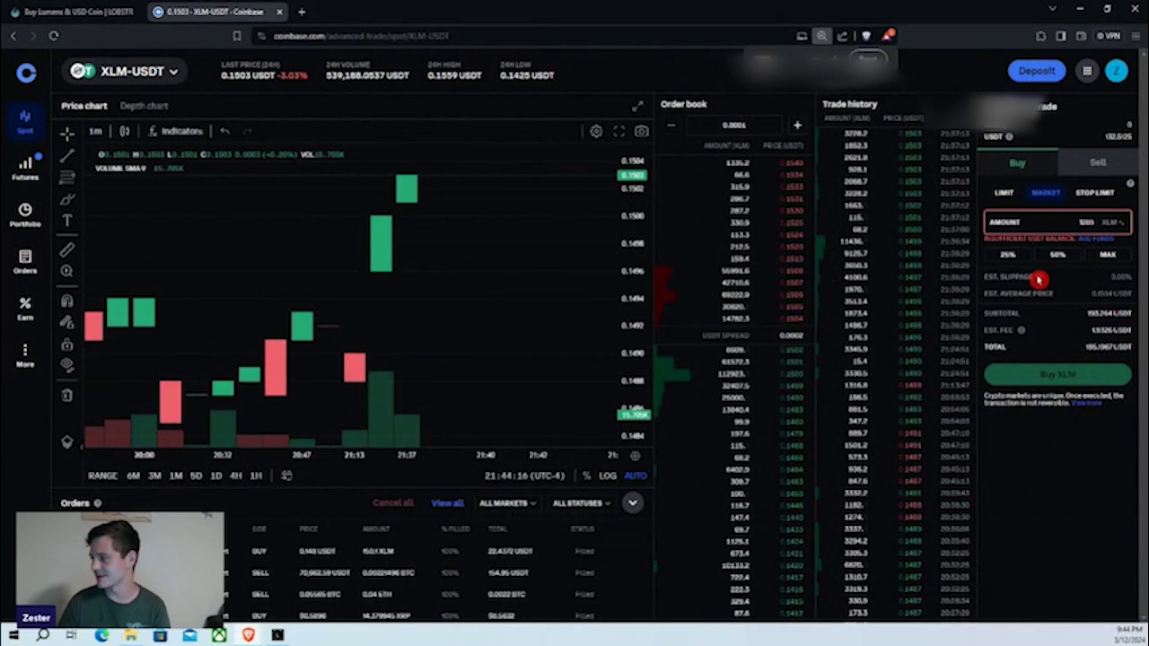
pyautogui.click(1088, 278)
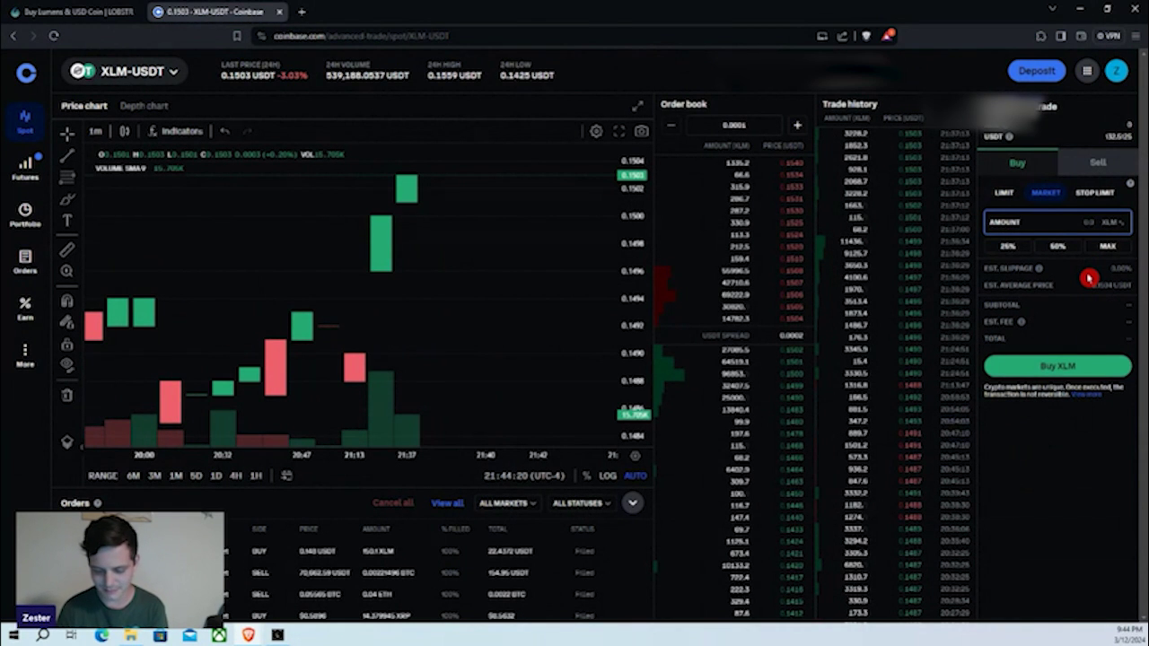
pyautogui.write('150')
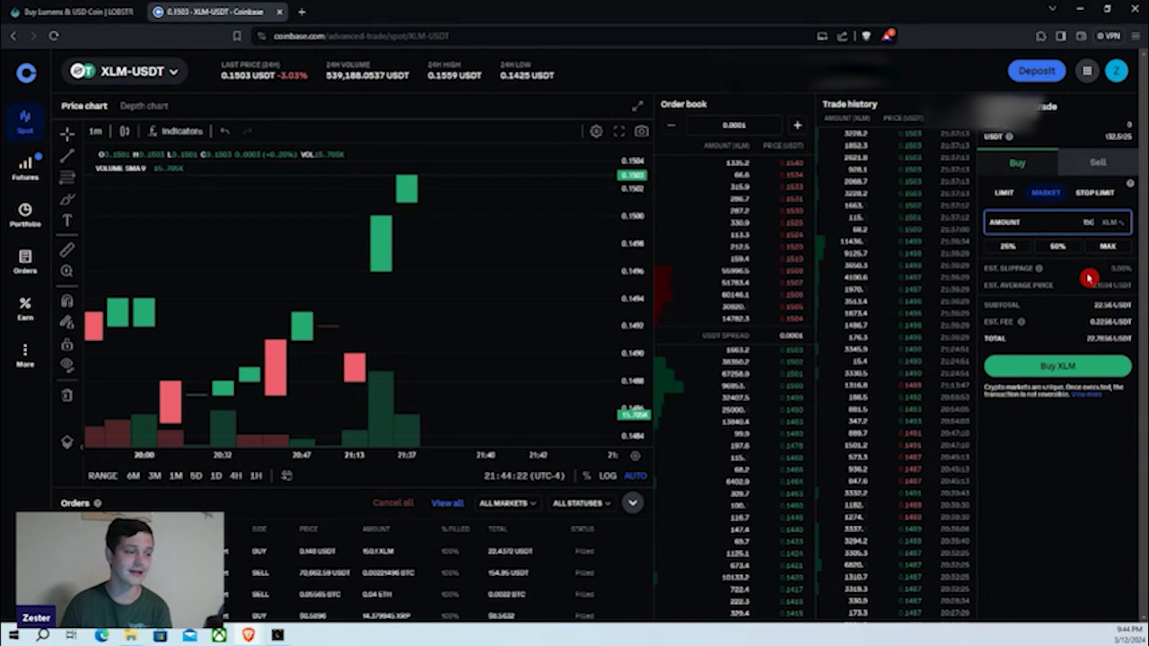
pyautogui.click(1054, 362)
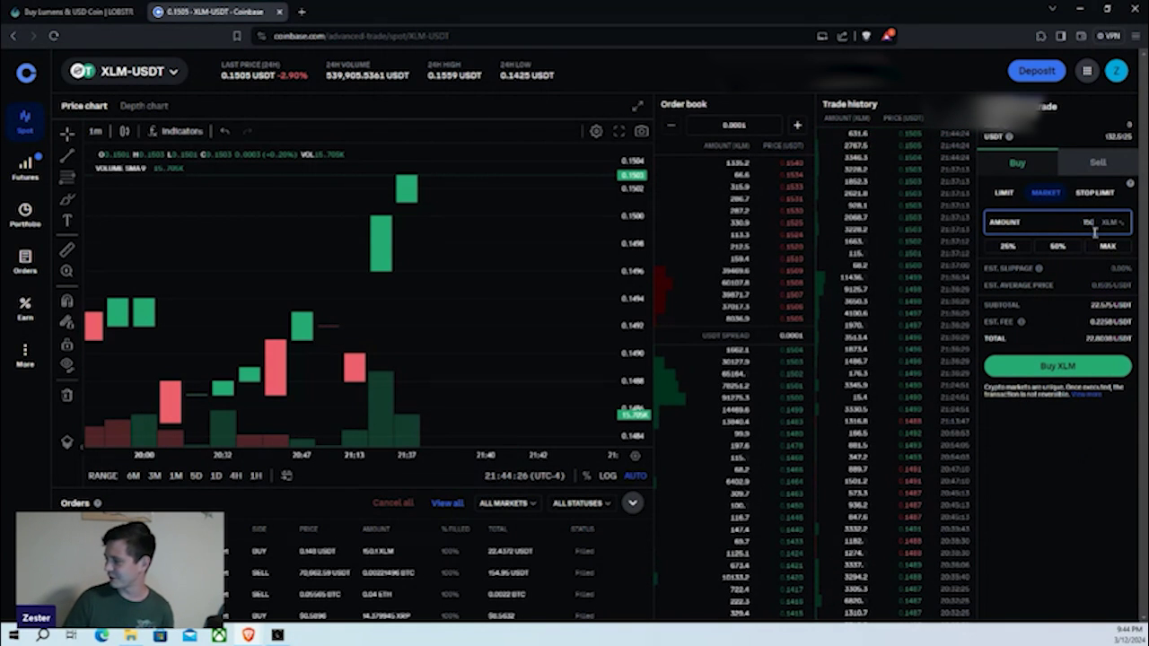
pyautogui.click(1076, 373)
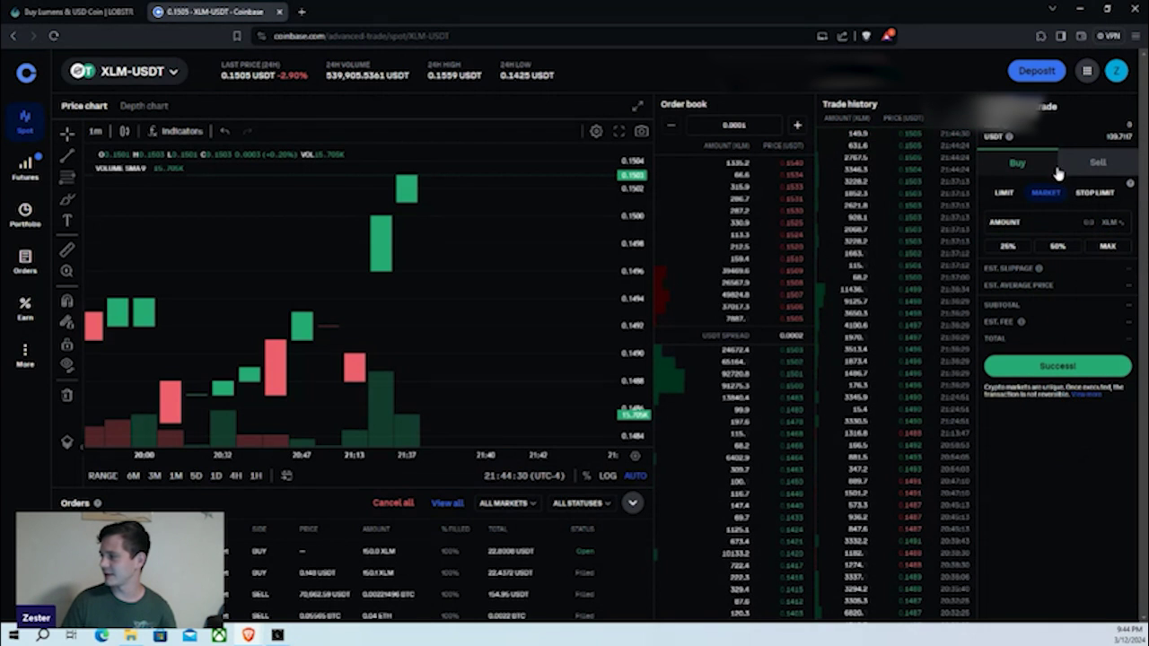
pyautogui.click(931, 391)
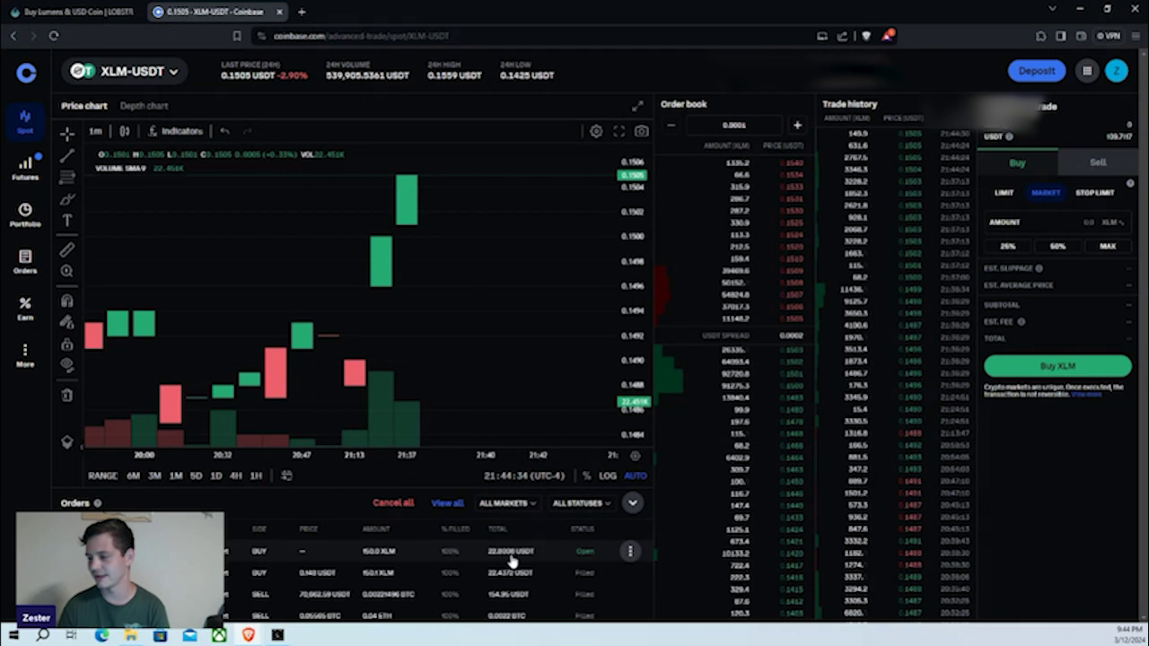
# From Coinbase's My assets, start a send of the 150 XLM Stellar Lumens holding ($22.59)
pyautogui.click(1116, 72)
pyautogui.click(934, 193)
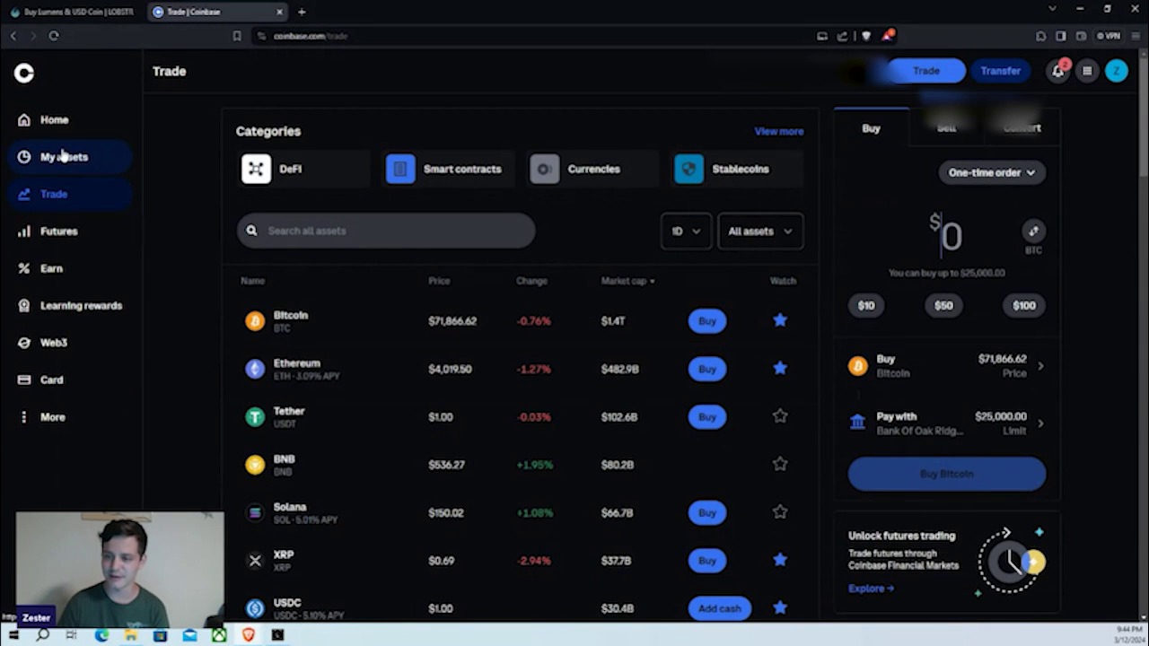
pyautogui.click(96, 162)
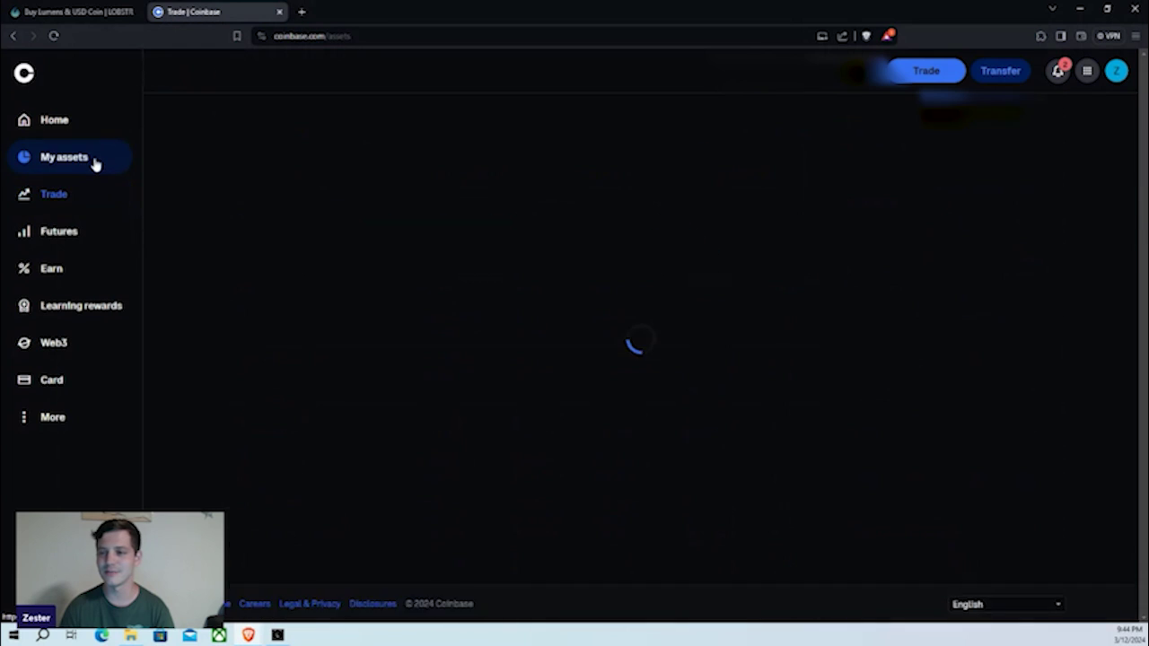
pyautogui.scroll(-4, 527, 383)
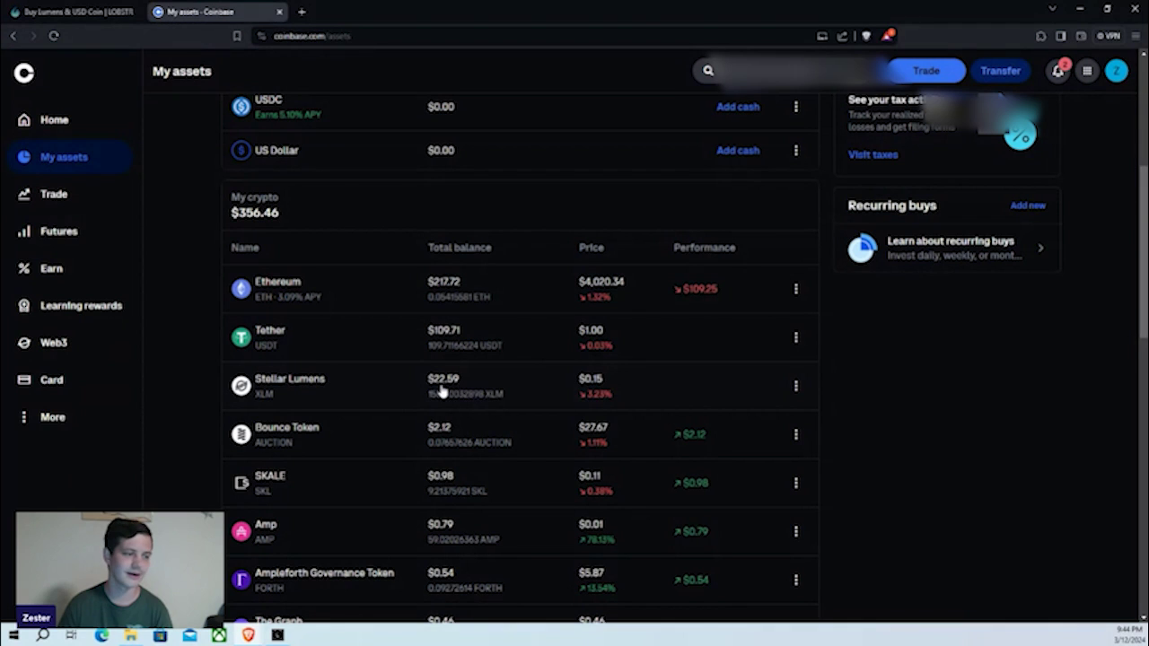
pyautogui.click(797, 387)
pyautogui.click(826, 508)
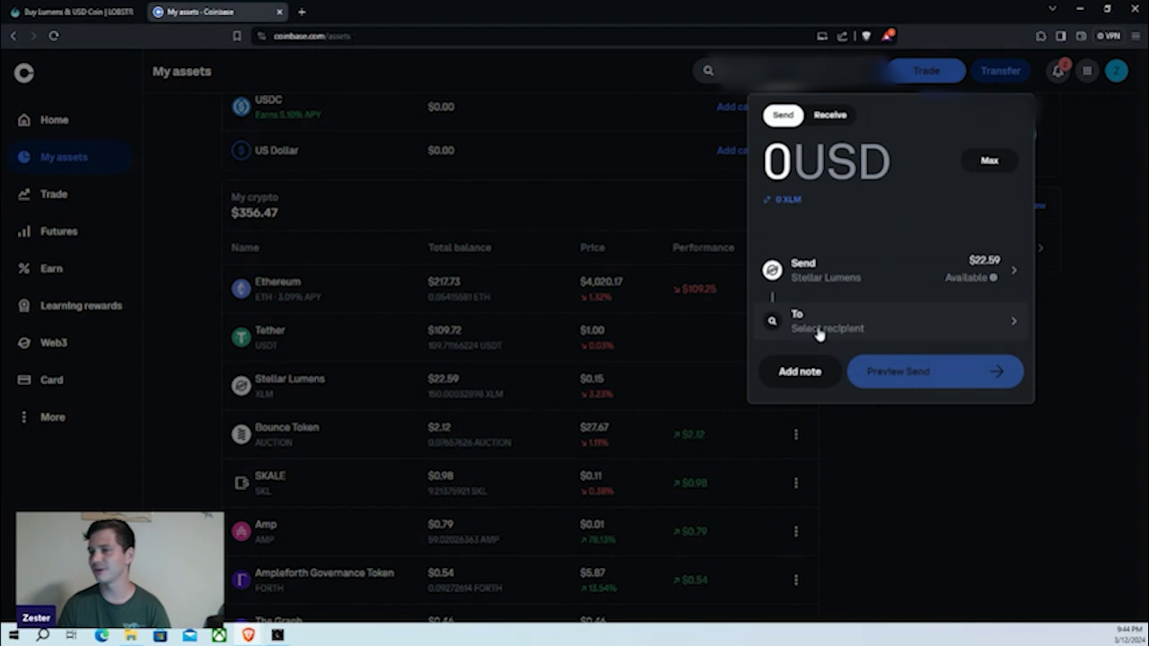
# Dismiss LOBSTR's order dialog and copy the wallet's Stellar address from Receive
pyautogui.click(94, 12)
pyautogui.click(714, 204)
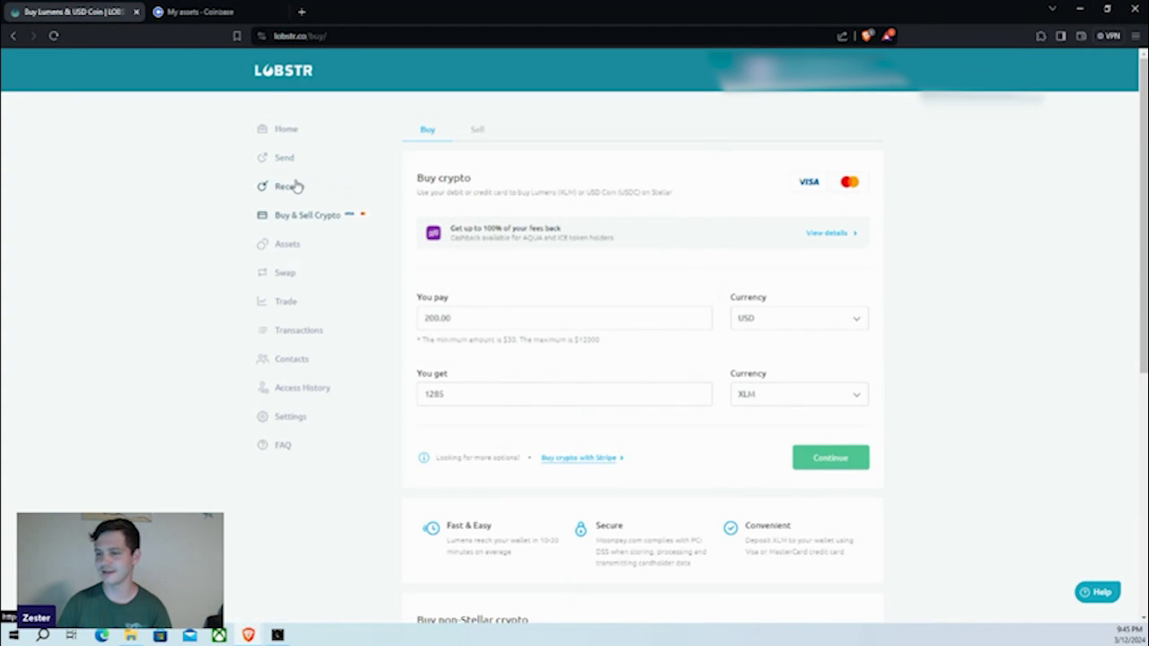
pyautogui.click(289, 186)
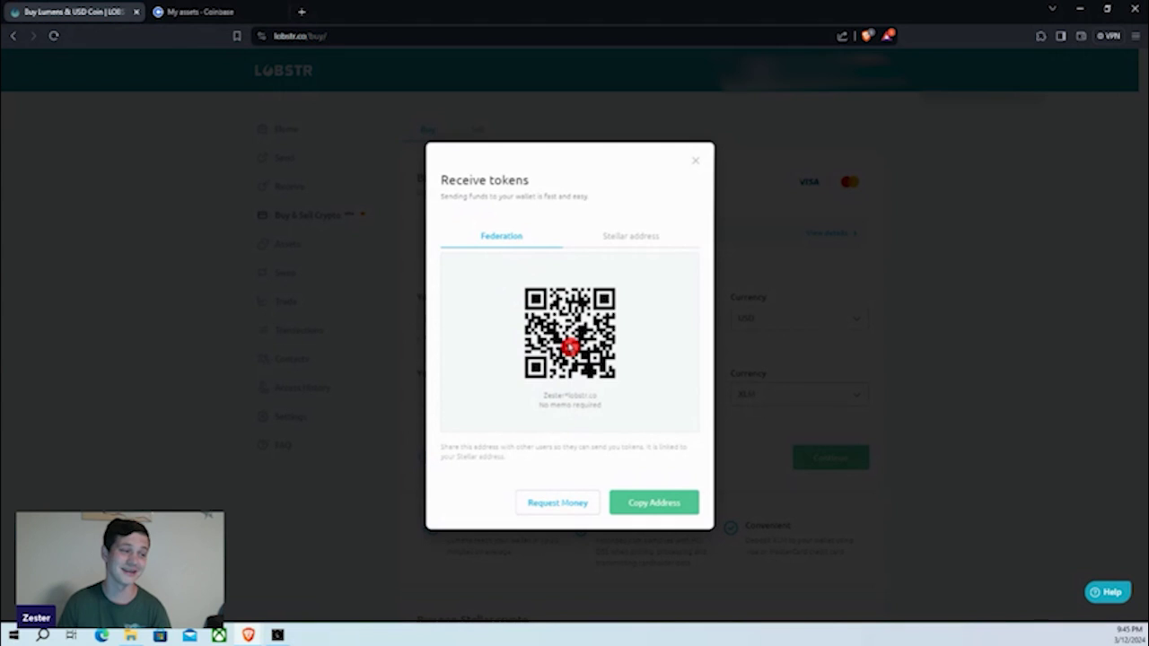
pyautogui.click(630, 237)
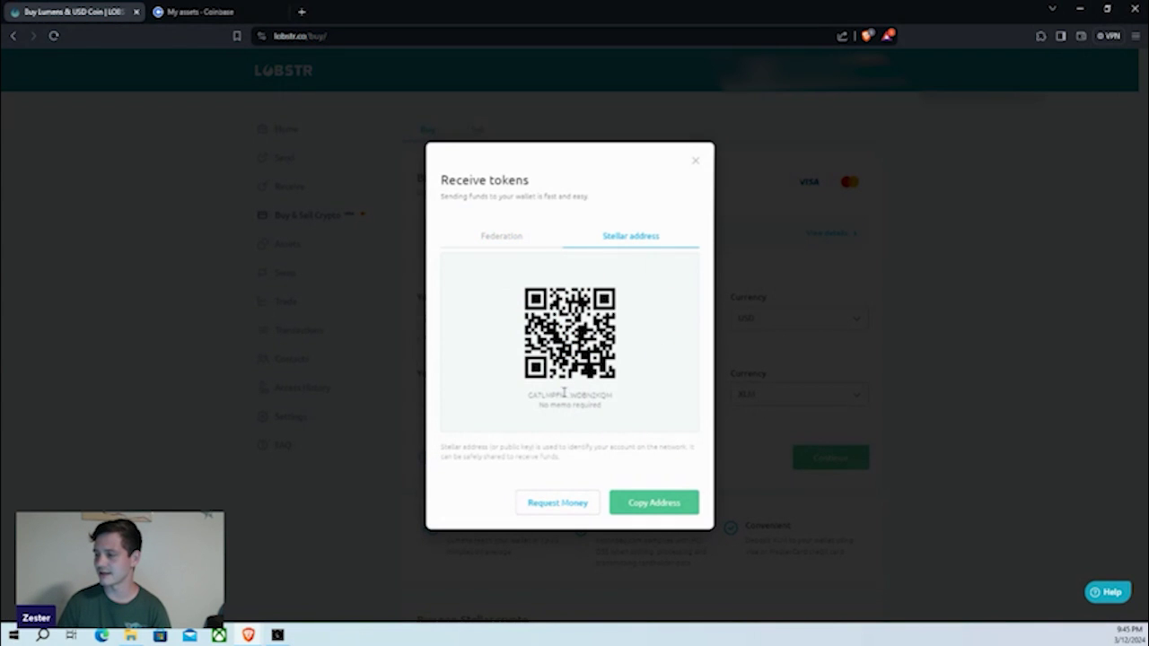
pyautogui.click(658, 505)
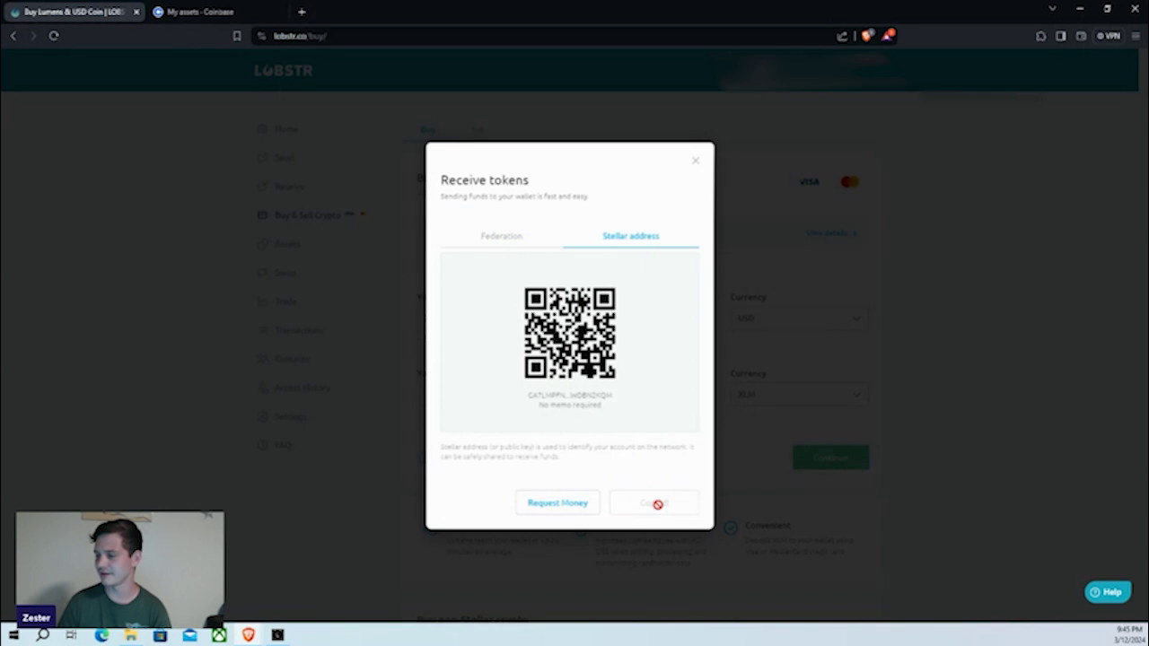
pyautogui.click(222, 9)
# Address the XLM send to the pasted LOBSTR address at Max (22.59 USD, 150.02 XLM)
pyautogui.click(847, 332)
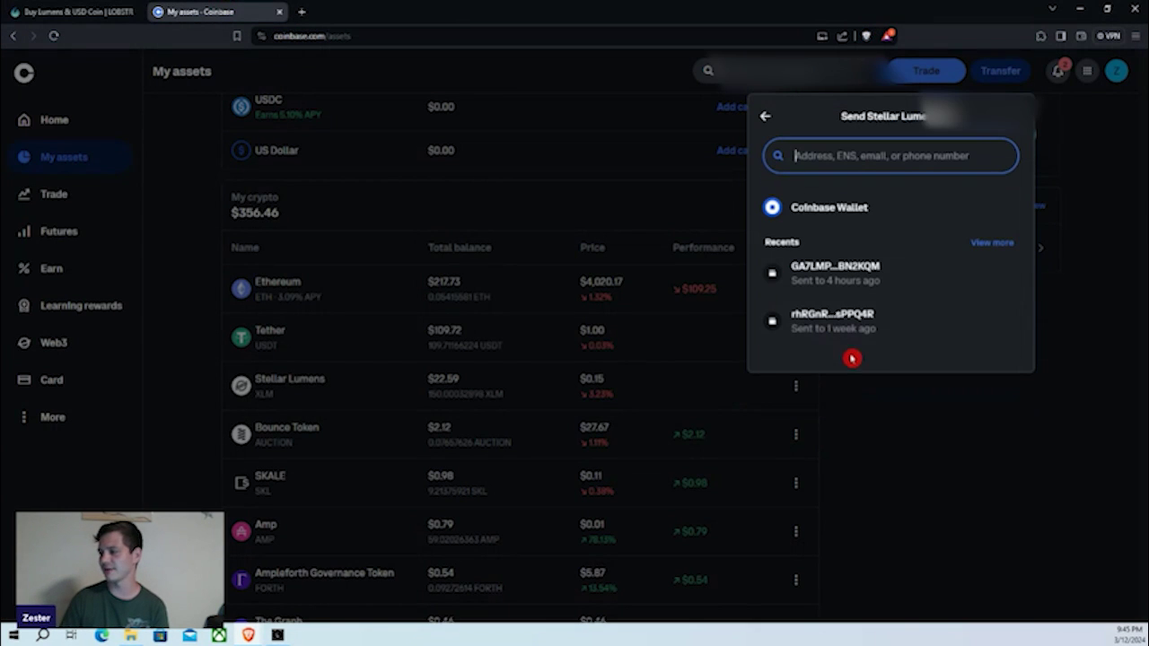
pyautogui.hotkey('ctrl', 'v')
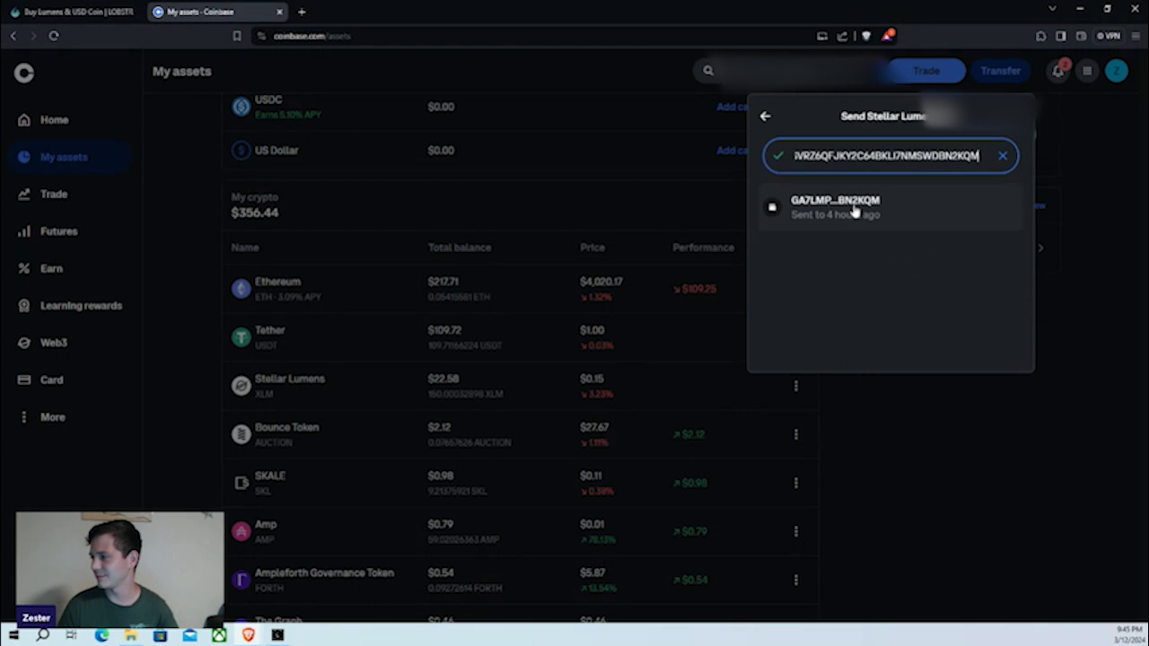
pyautogui.click(765, 117)
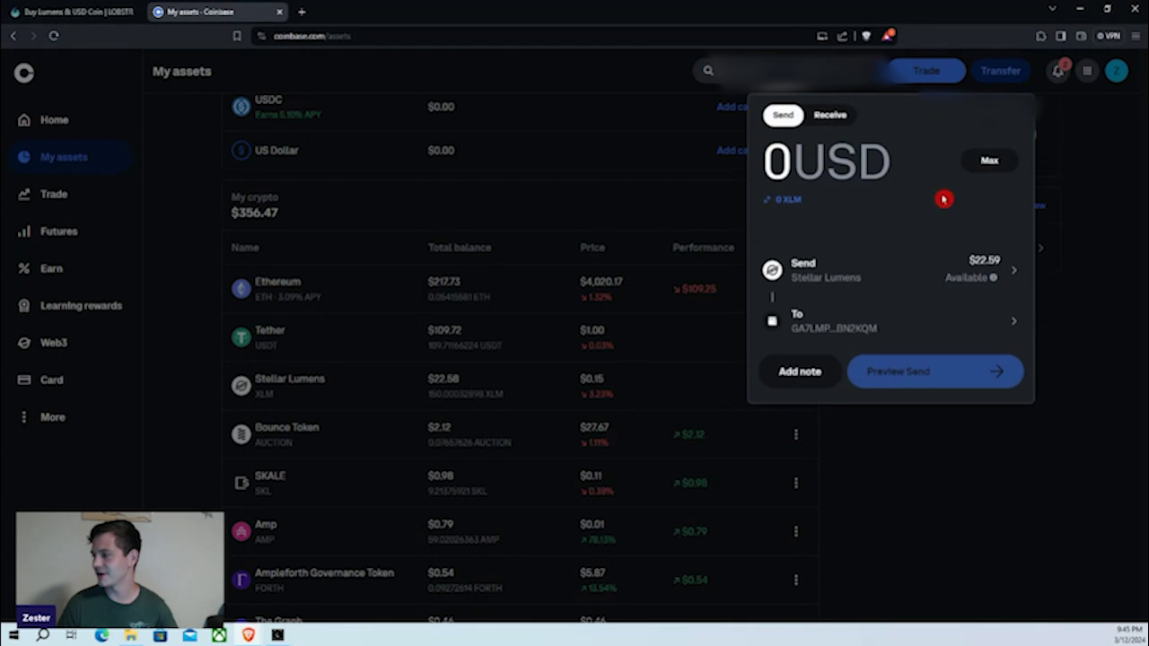
pyautogui.click(991, 162)
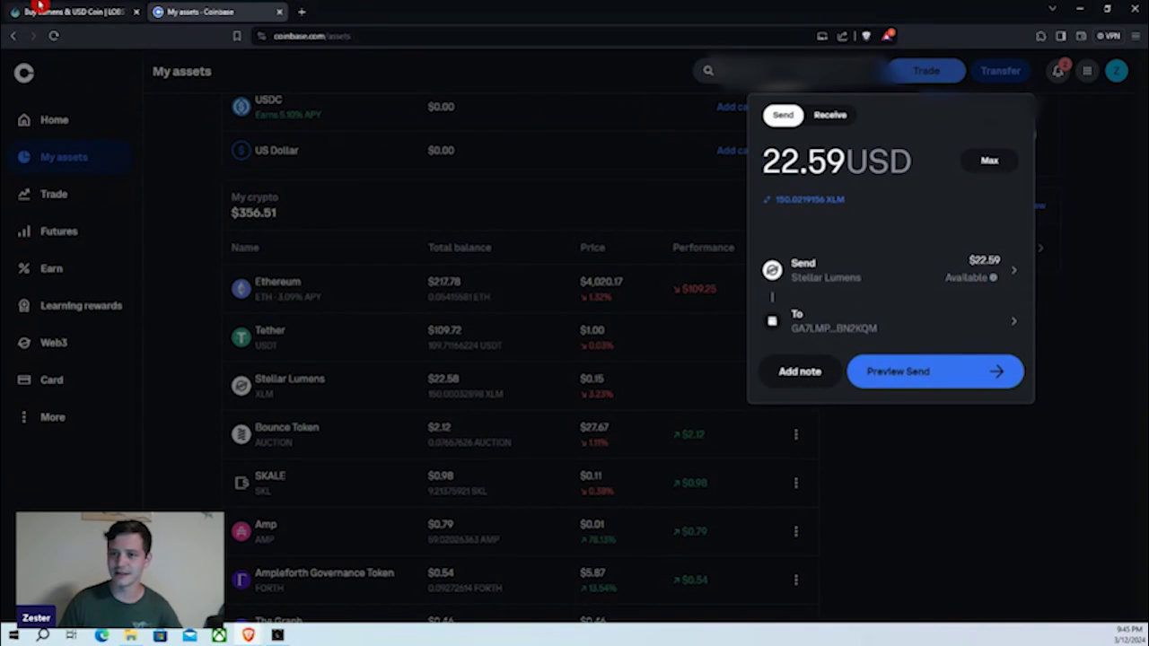
pyautogui.click(72, 12)
pyautogui.click(696, 162)
# Recopy the Stellar address from LOBSTR's reopened Receive dialog and return to Coinbase
pyautogui.click(288, 186)
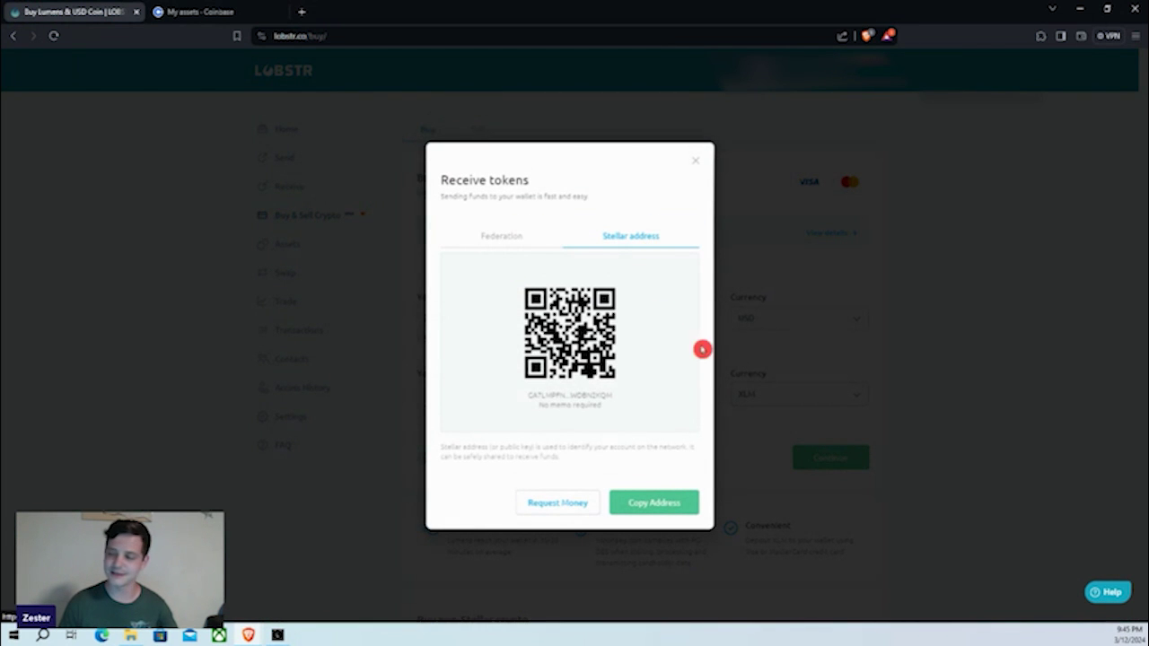
pyautogui.click(656, 504)
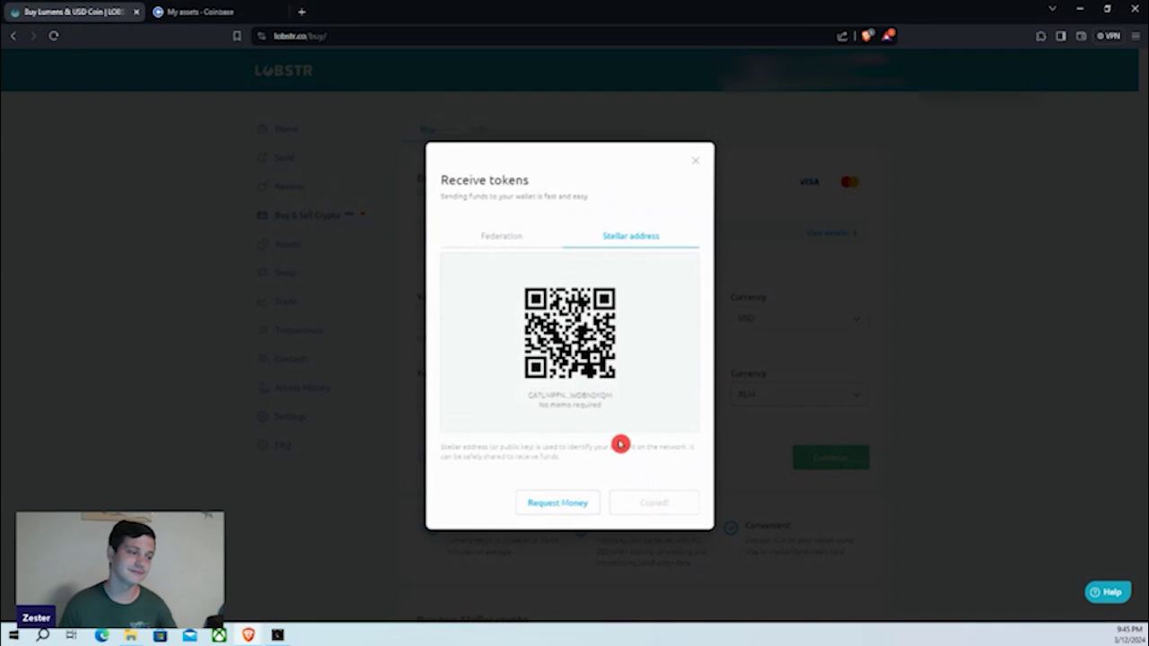
pyautogui.click(194, 9)
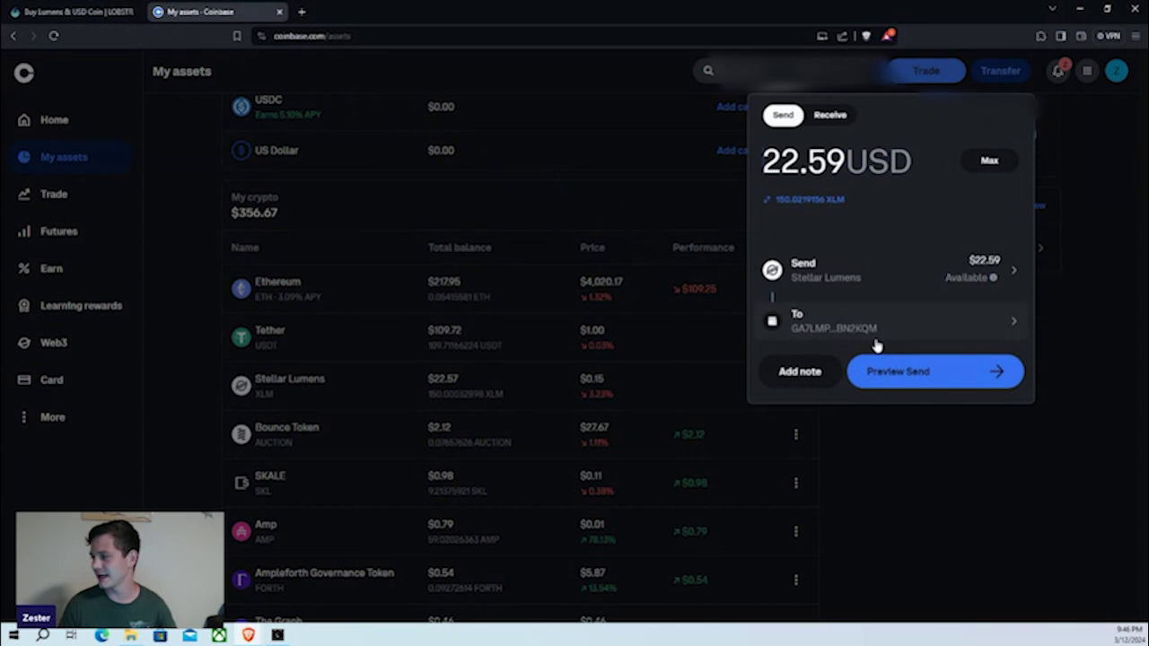
pyautogui.click(94, 10)
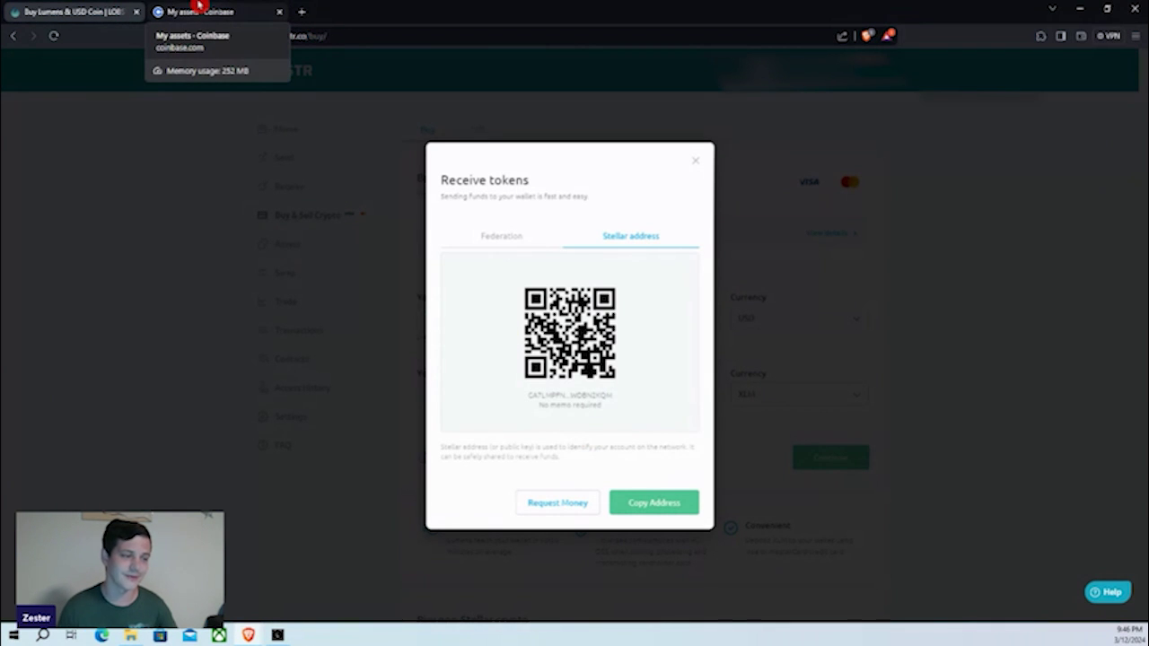
pyautogui.click(198, 9)
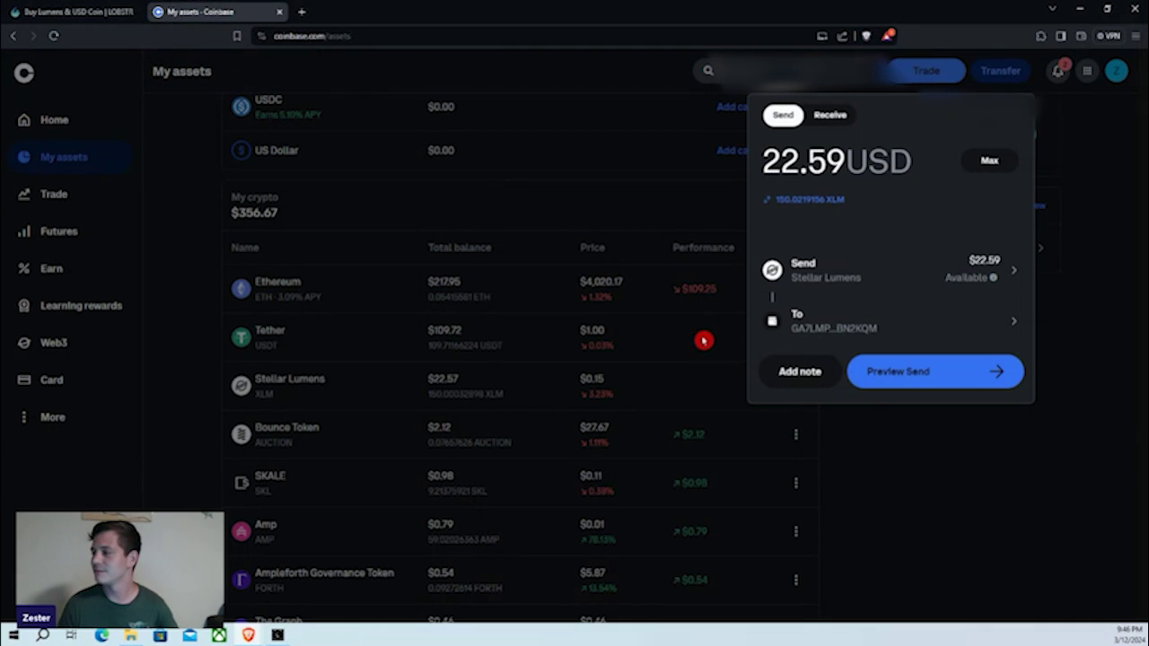
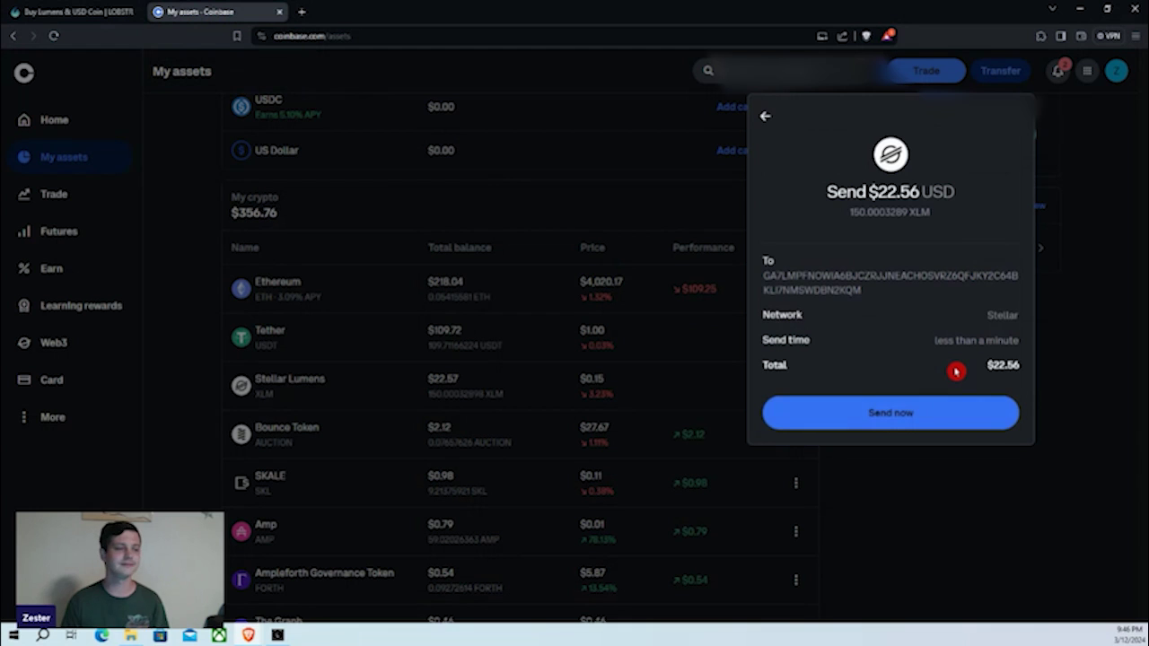
# Submit the 150.0003289 XLM send with the authenticator code and close the summary
pyautogui.click(917, 411)
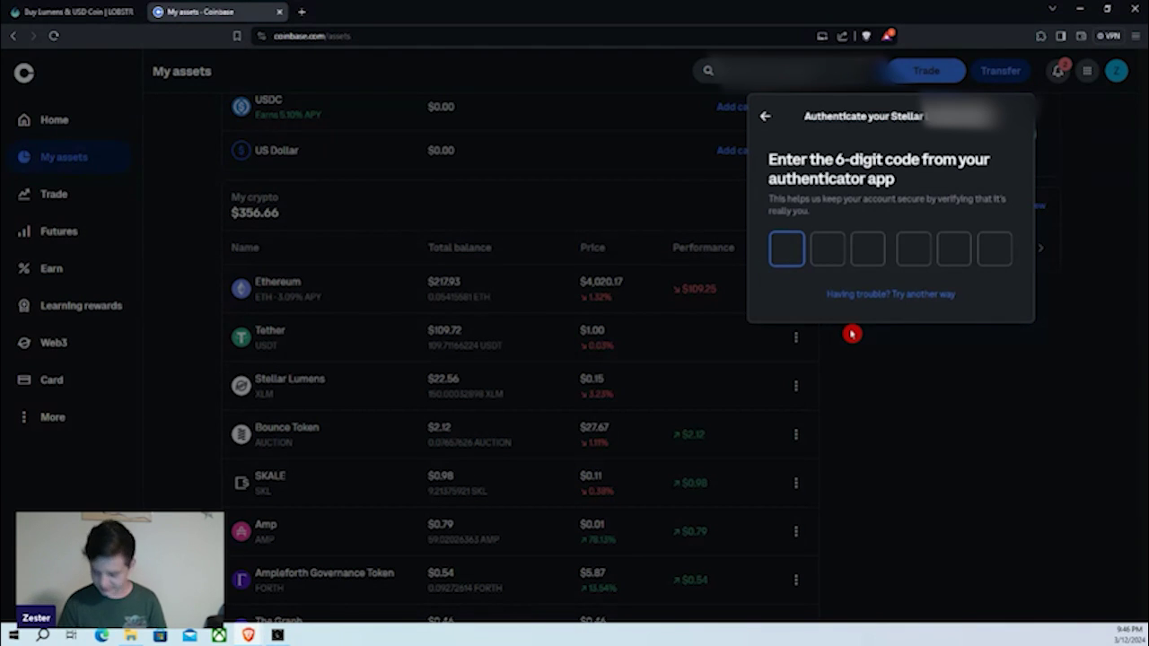
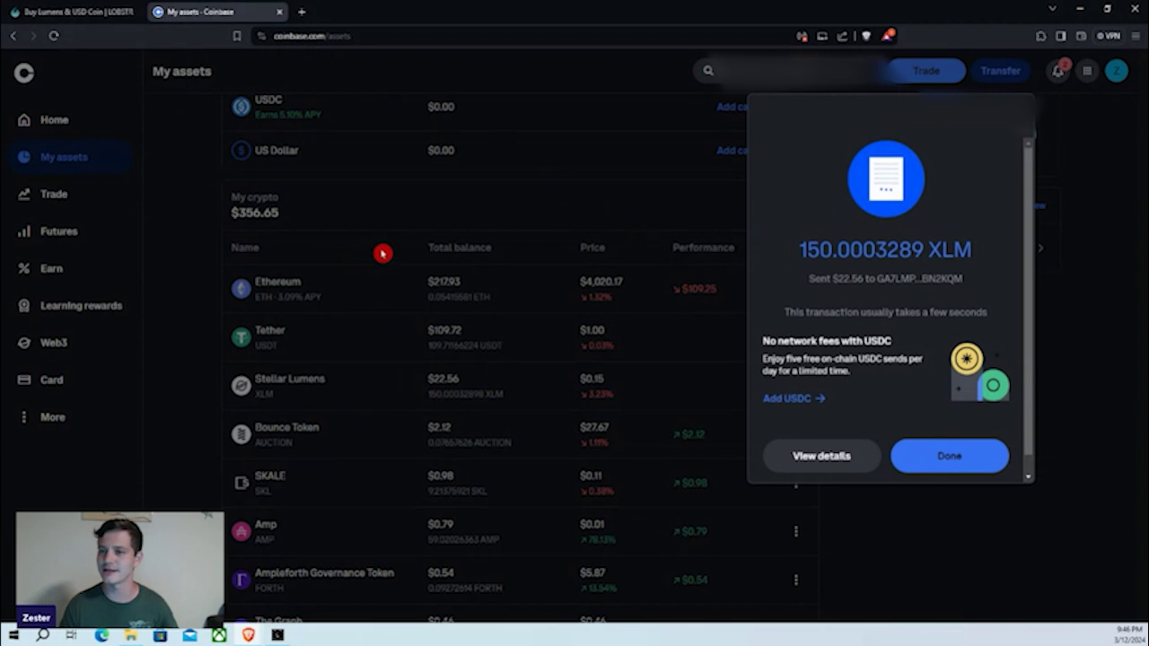
pyautogui.click(949, 460)
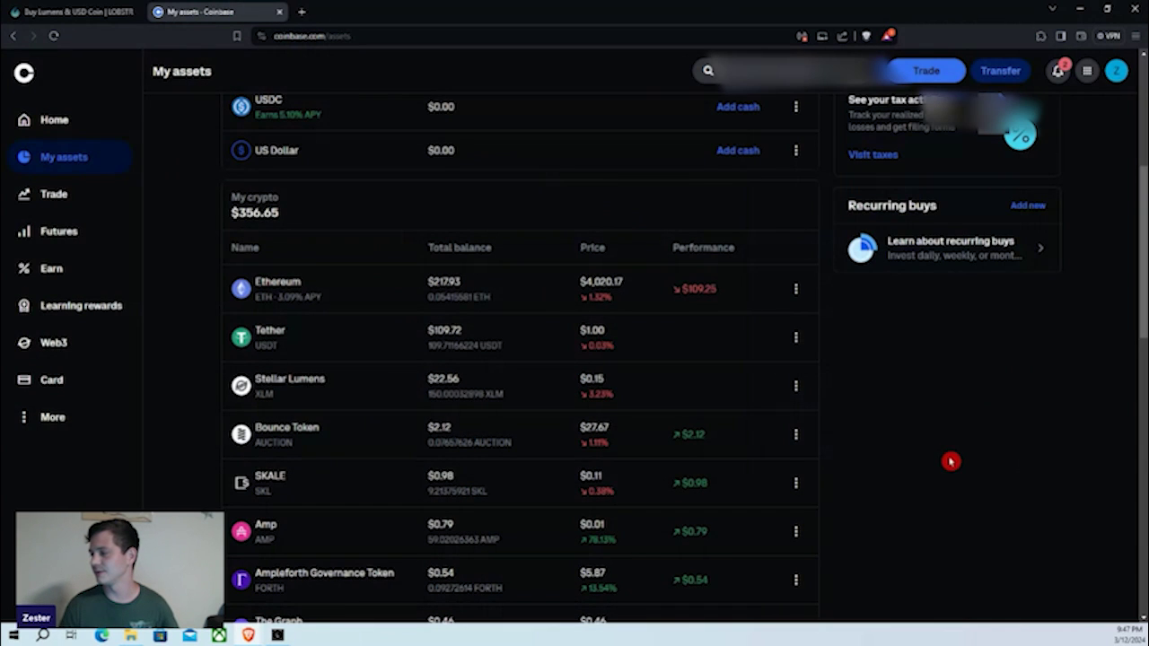
# In LOBSTR, dismiss the Receive tokens dialog and view the 295.50 XLM balance on Home
pyautogui.click(54, 11)
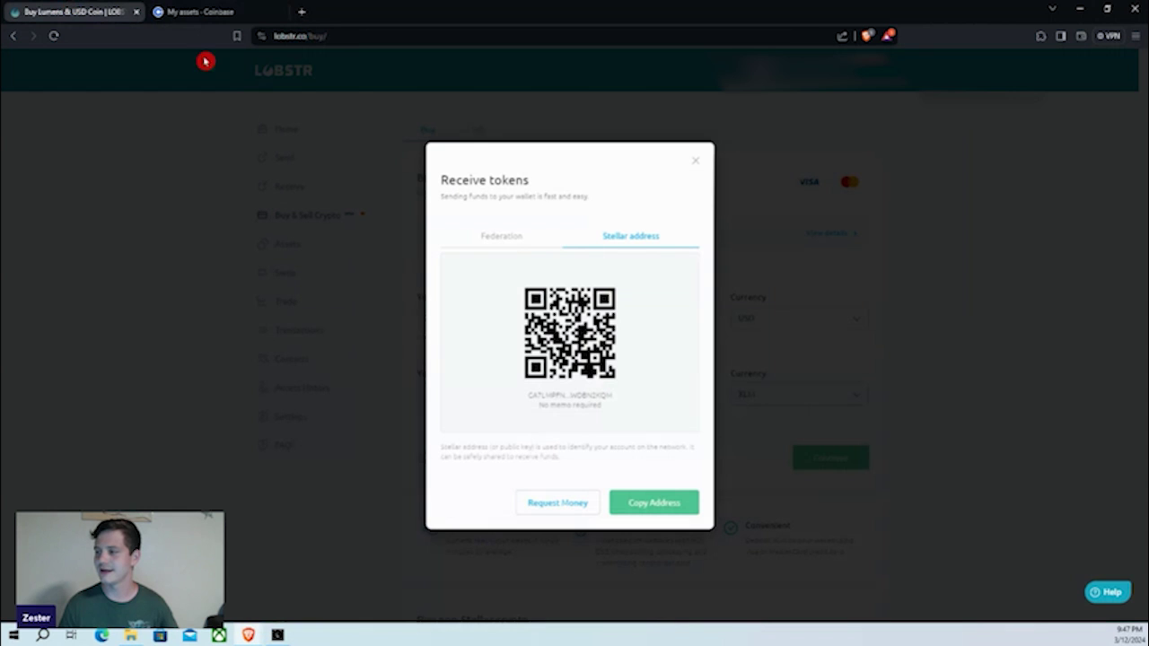
pyautogui.click(693, 160)
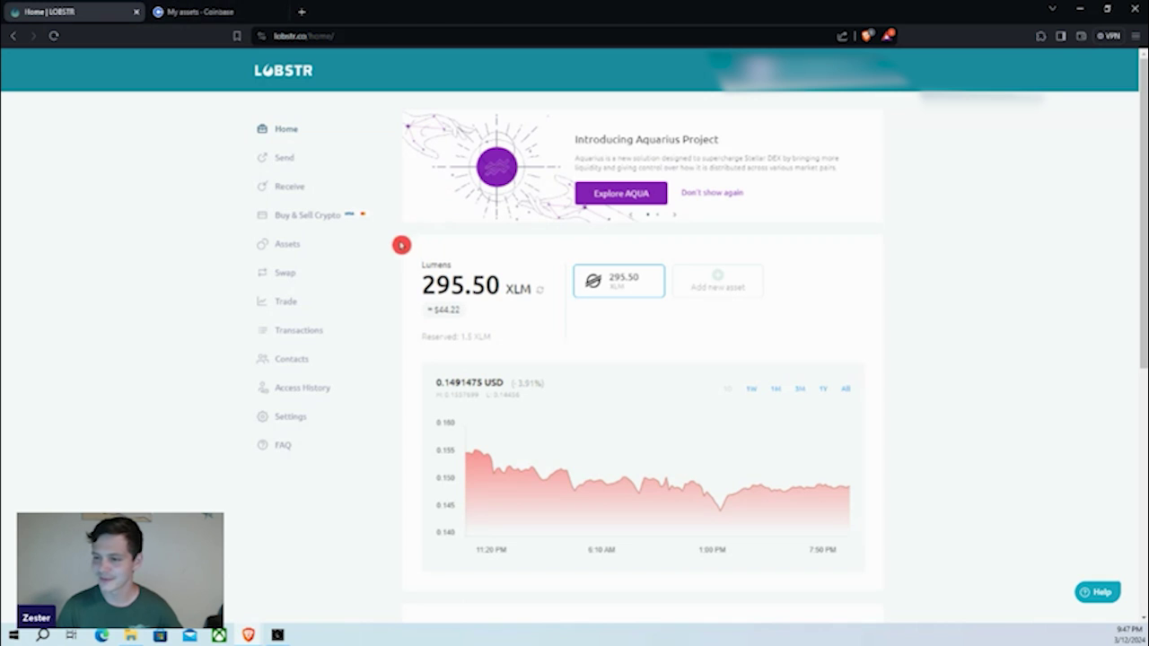
pyautogui.click(303, 245)
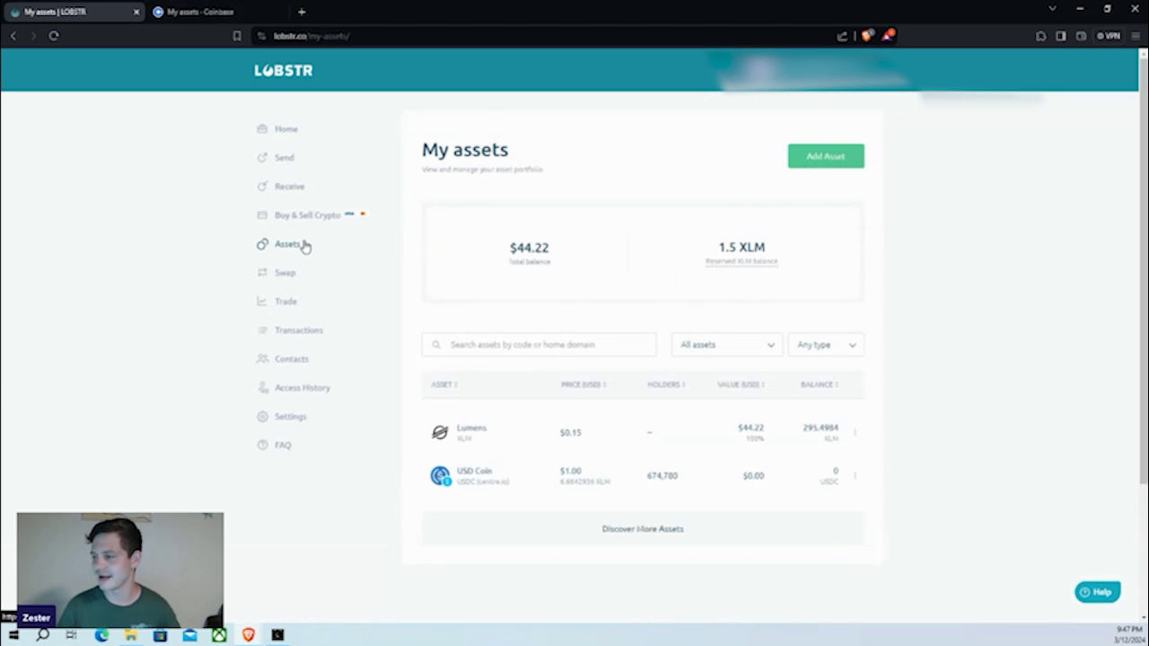
# Browse the Add asset catalogue of featured assets like AQUA, BTC and the already-added USD Coin
pyautogui.scroll(-2, 633, 283)
pyautogui.click(620, 411)
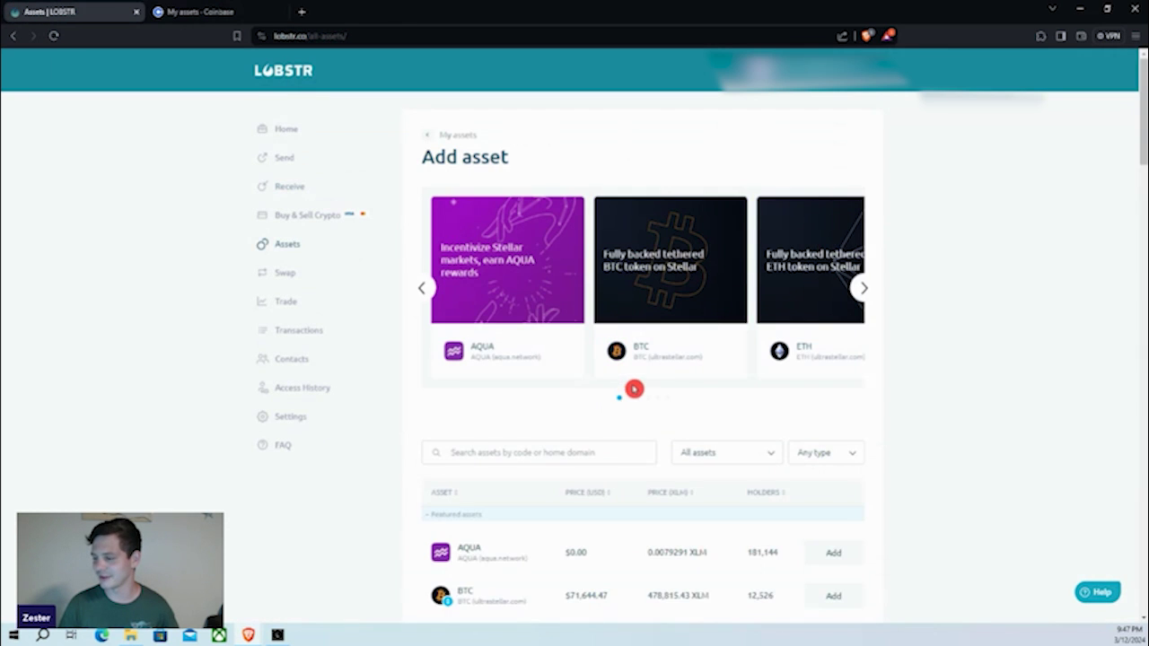
pyautogui.scroll(-3, 619, 413)
pyautogui.scroll(-2, 623, 389)
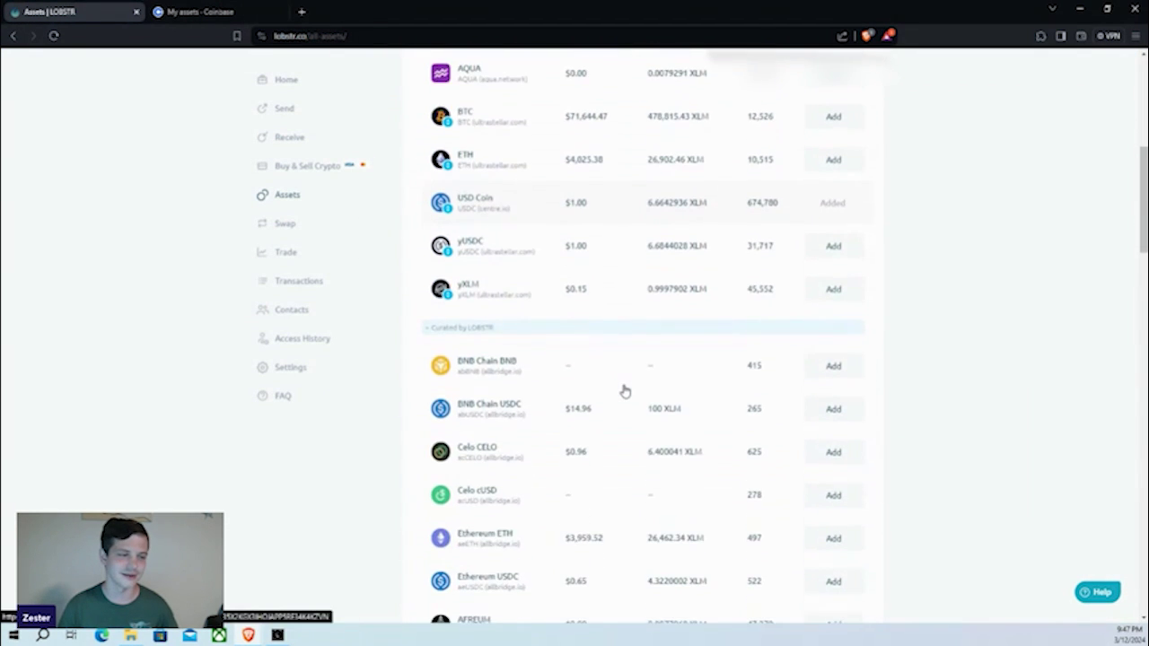
pyautogui.scroll(-3, 625, 391)
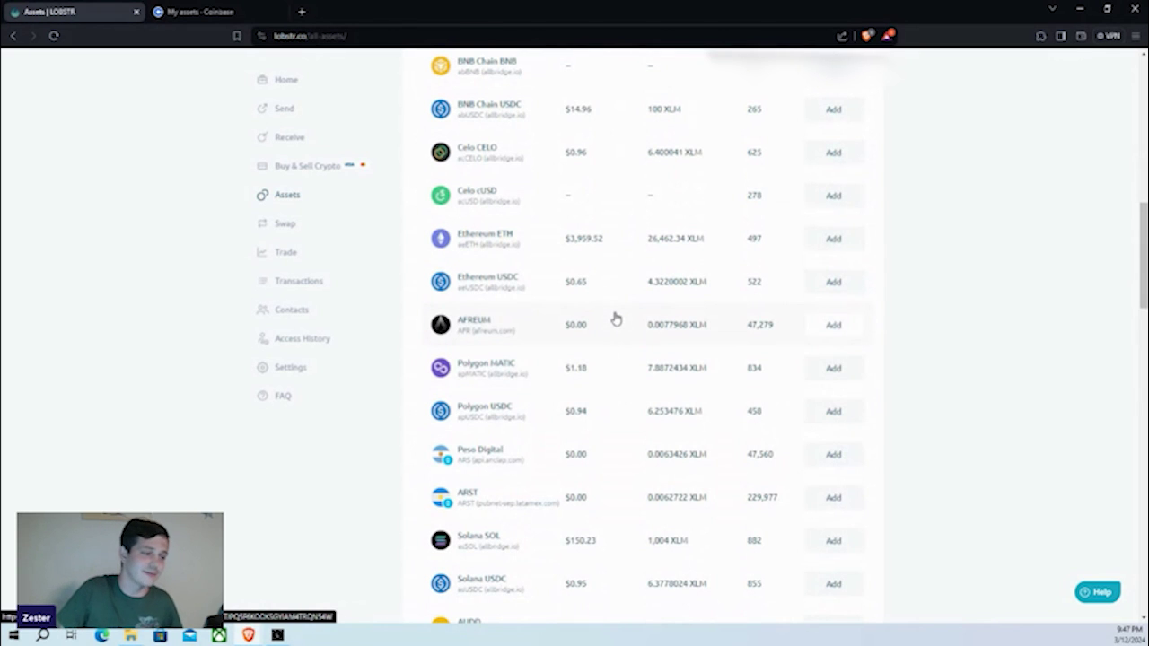
pyautogui.scroll(4, 623, 434)
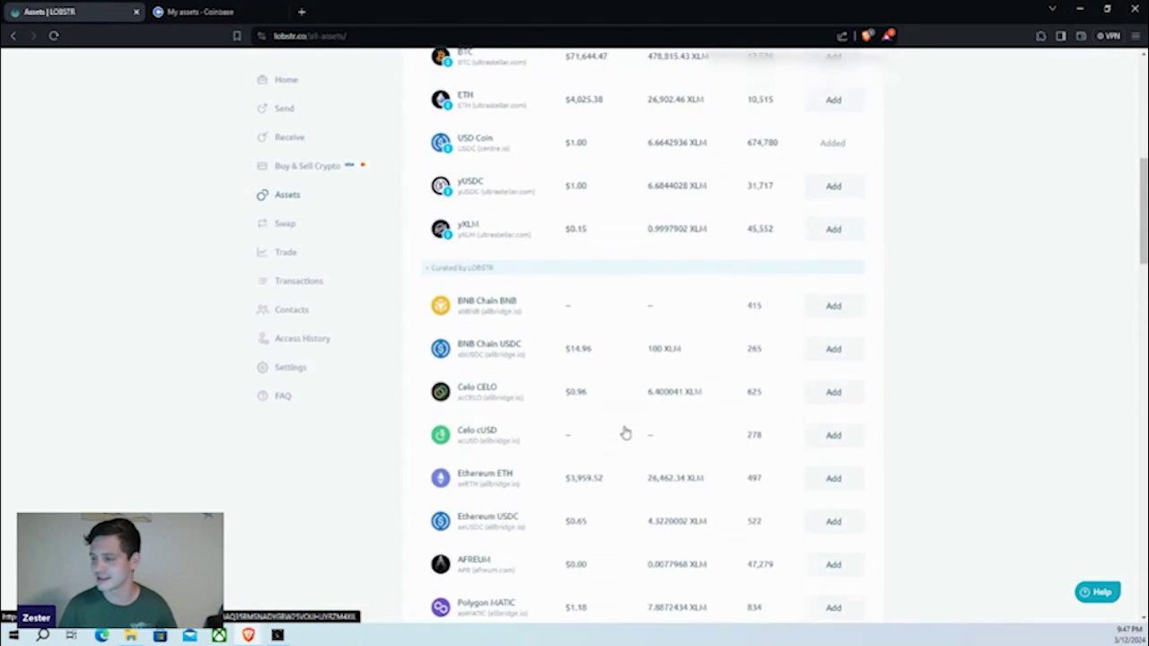
pyautogui.scroll(4, 610, 422)
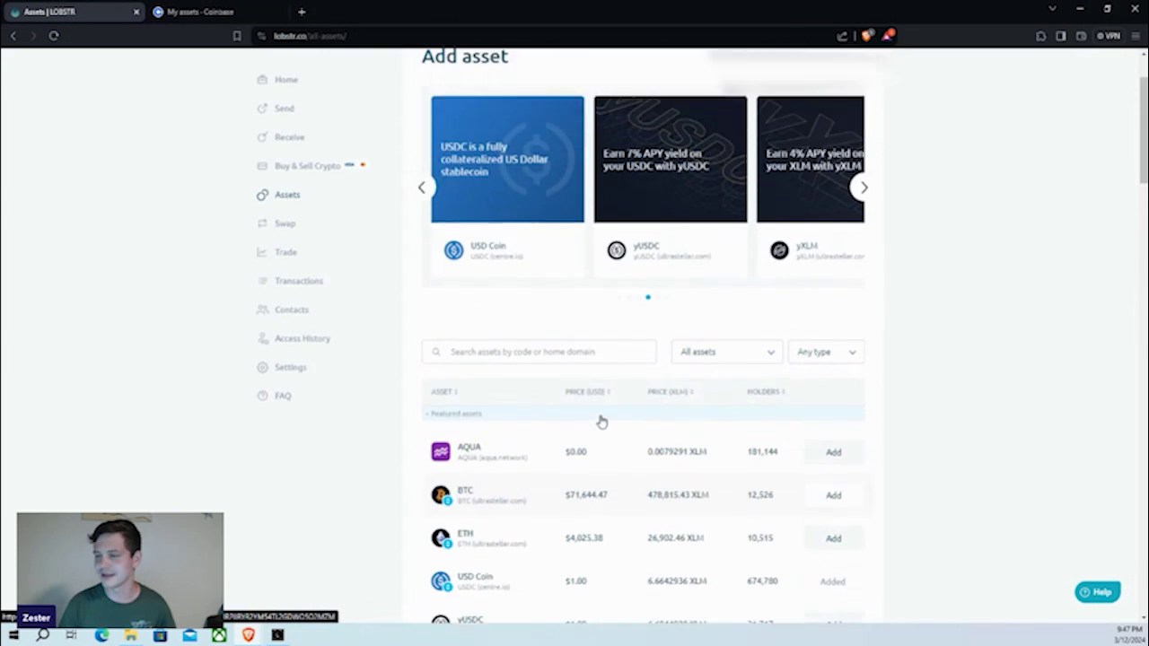
pyautogui.moveTo(602, 422); pyautogui.dragTo(373, 322)
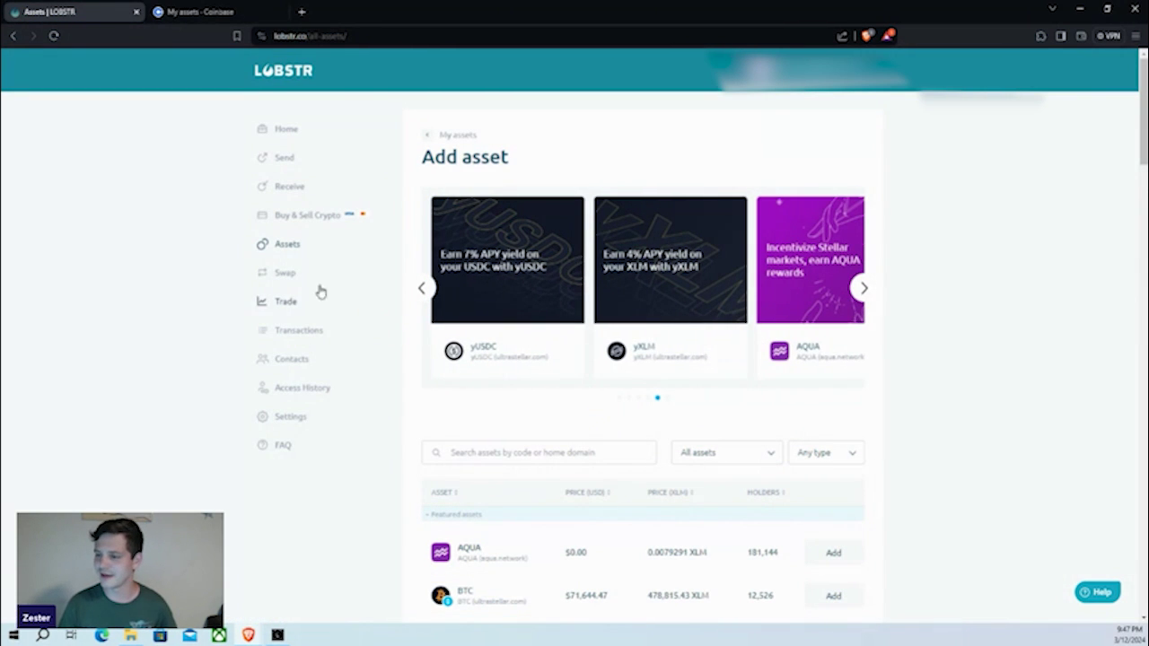
pyautogui.moveTo(548, 391); pyautogui.dragTo(419, 308)
pyautogui.moveTo(611, 475); pyautogui.dragTo(611, 476)
pyautogui.moveTo(550, 424); pyautogui.dragTo(548, 422)
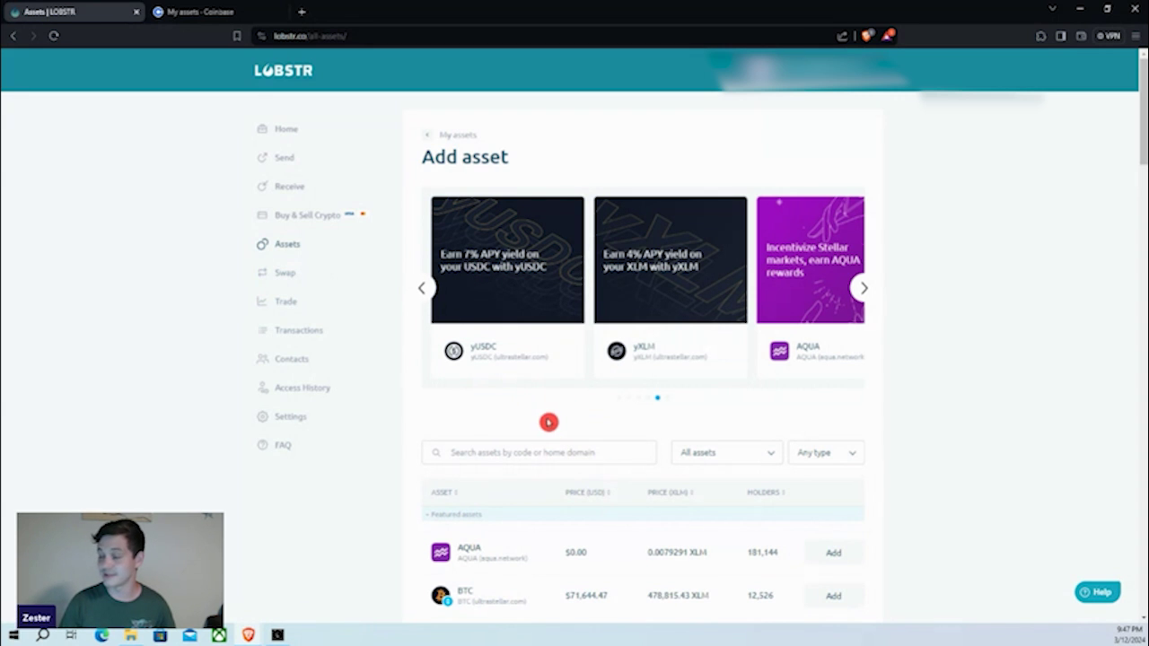
# Swap 20 XLM into 2.9965943 USDC and confirm the completed swap
pyautogui.click(297, 277)
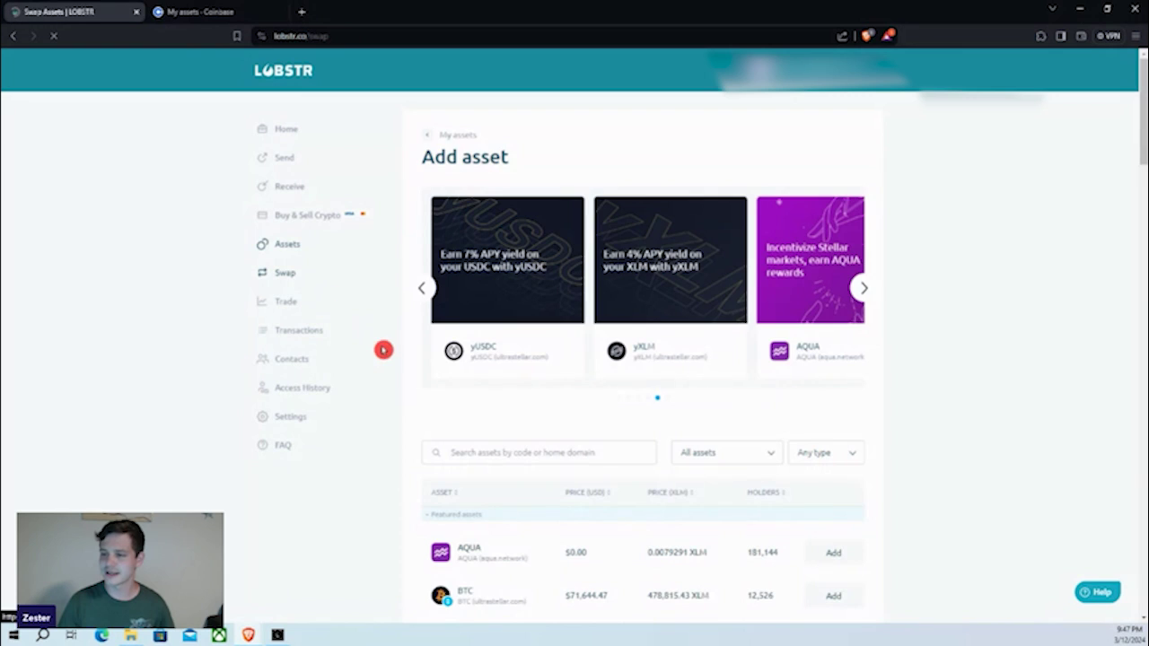
pyautogui.moveTo(420, 382); pyautogui.dragTo(423, 380)
pyautogui.moveTo(224, 285)
pyautogui.mouseDown()
pyautogui.moveTo(239, 266)
pyautogui.moveTo(234, 307)
pyautogui.moveTo(234, 279)
pyautogui.mouseUp()
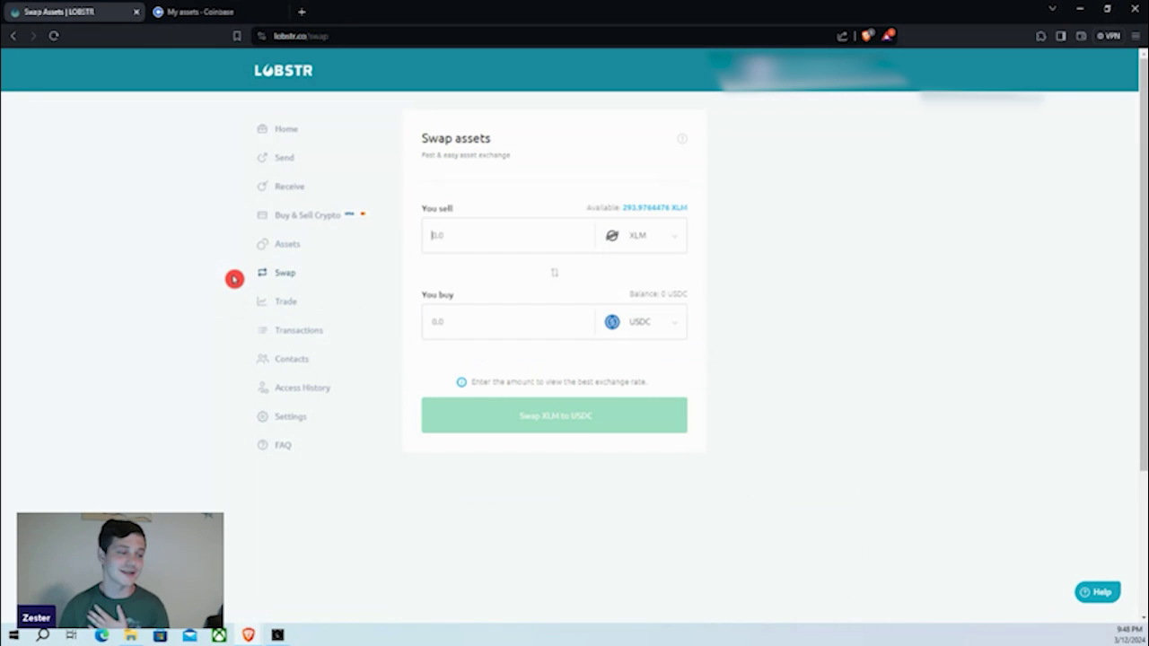
pyautogui.moveTo(235, 279); pyautogui.dragTo(270, 256)
pyautogui.write('20')
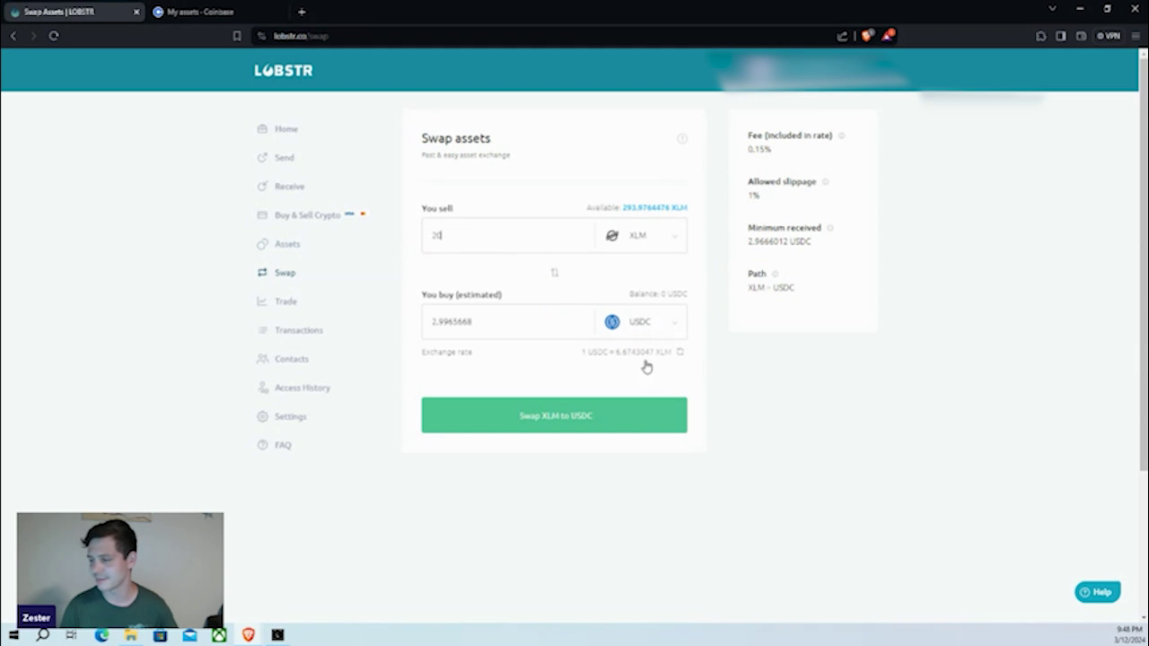
pyautogui.click(582, 415)
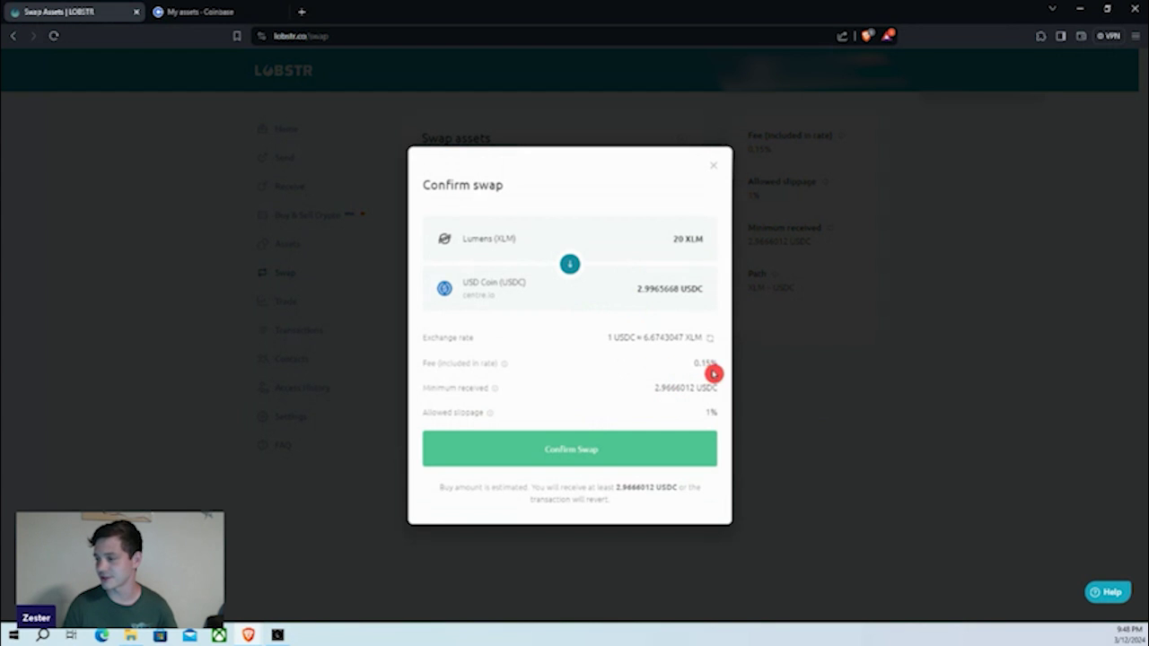
pyautogui.click(611, 454)
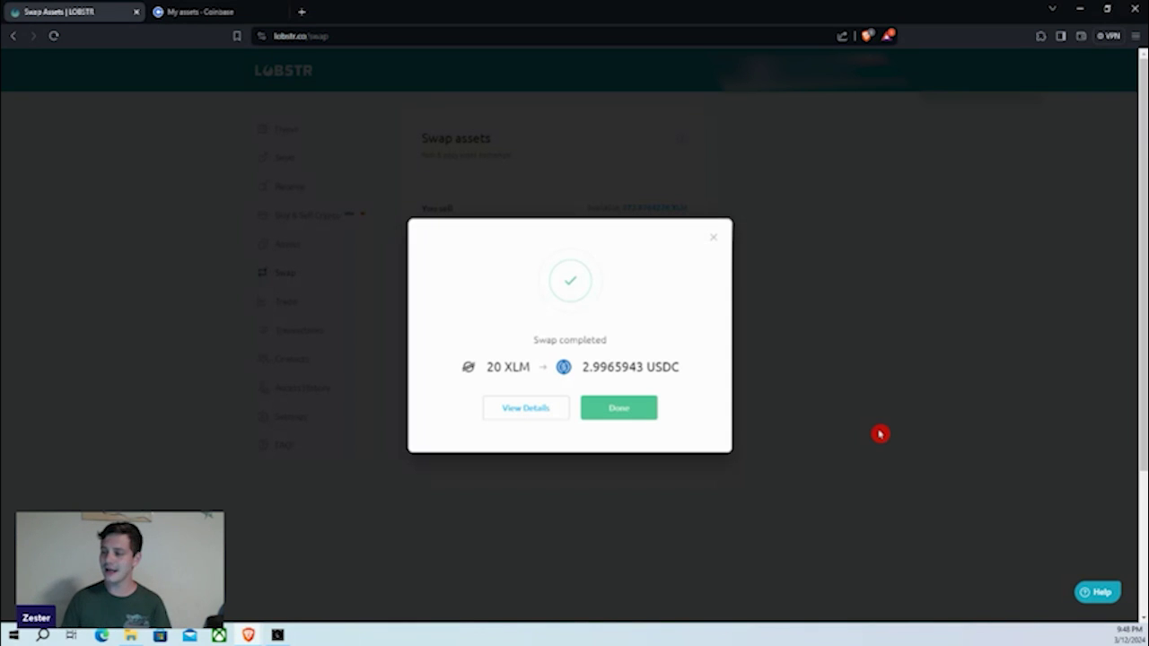
pyautogui.click(633, 412)
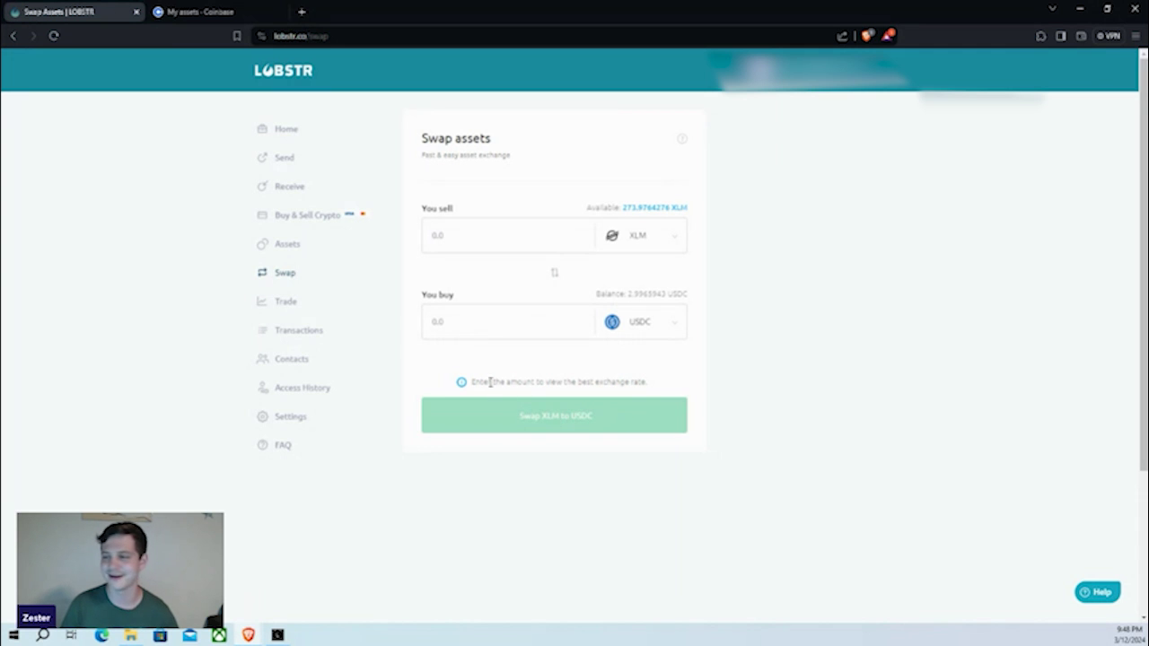
# Open the Trade page with the pair flipped to USD Coin/Lumens
pyautogui.click(296, 306)
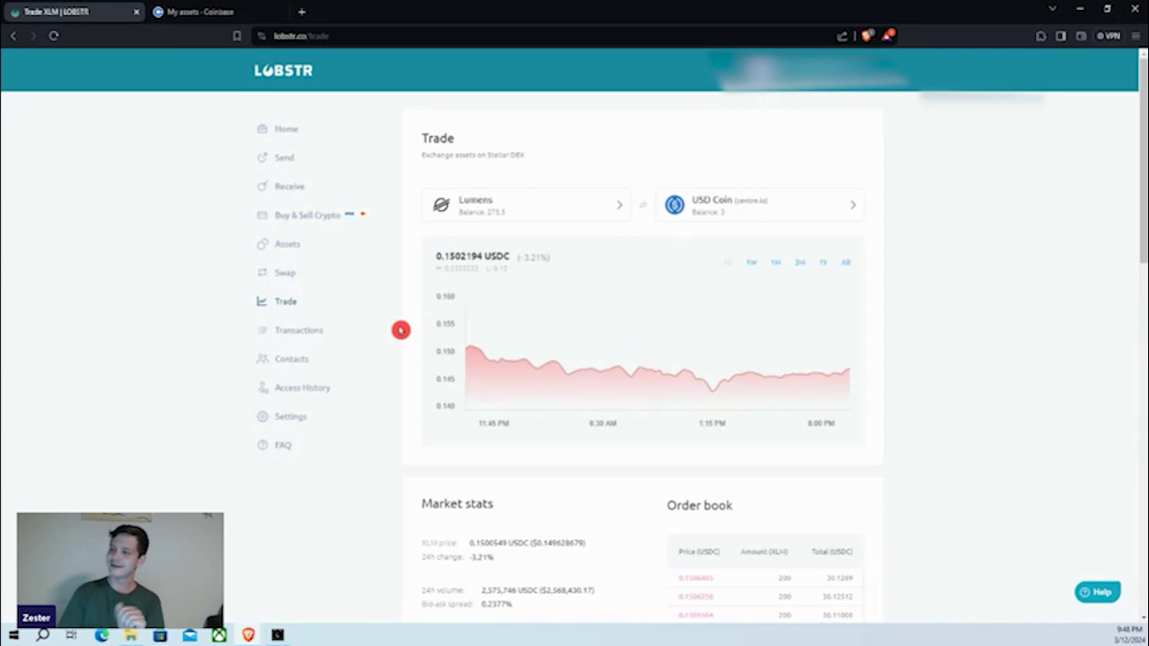
pyautogui.click(643, 209)
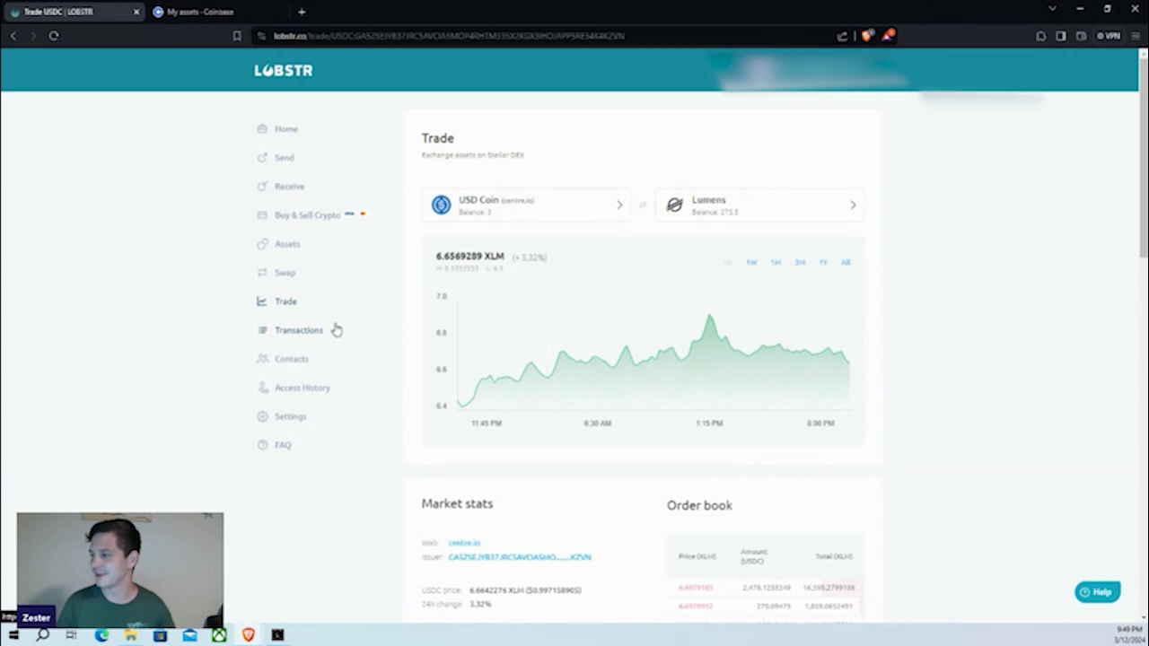
pyautogui.scroll(-1, 331, 267)
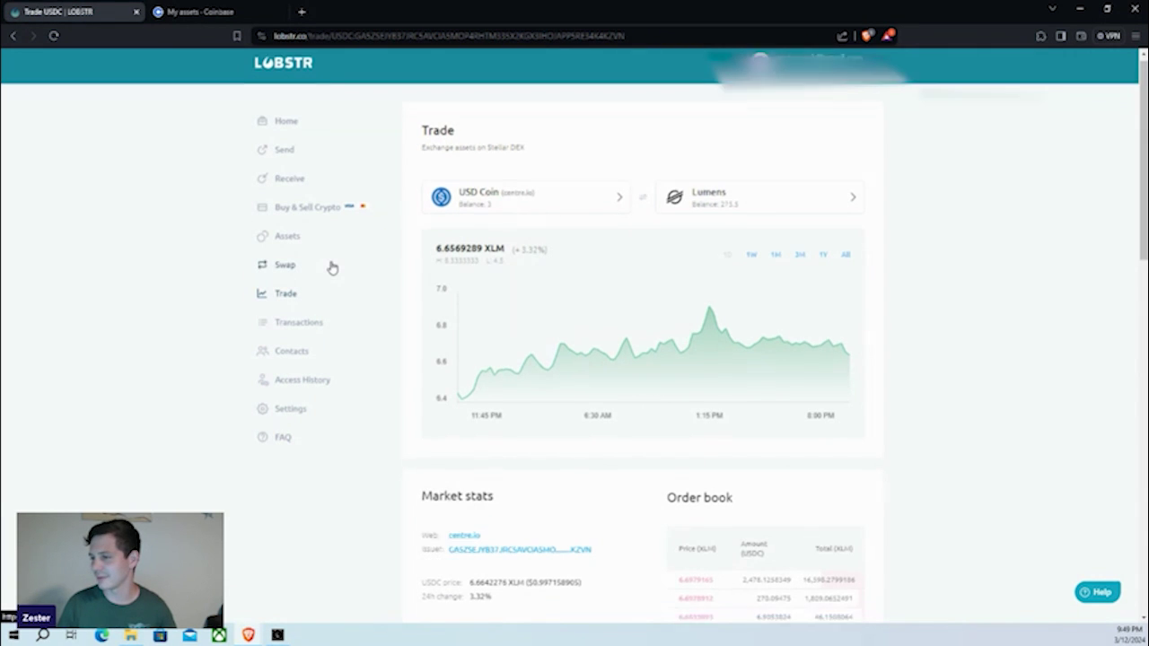
pyautogui.scroll(-5, 331, 268)
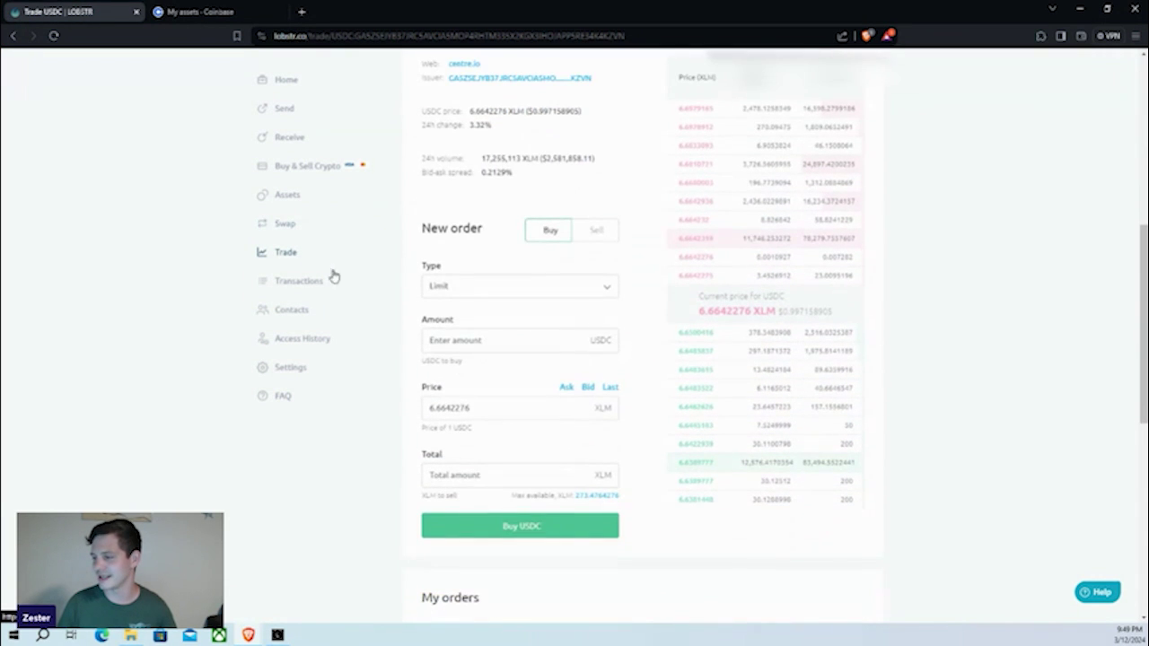
# Set up a Market order buying 3 USDC, totalling about 19.9919221 XLM
pyautogui.click(554, 288)
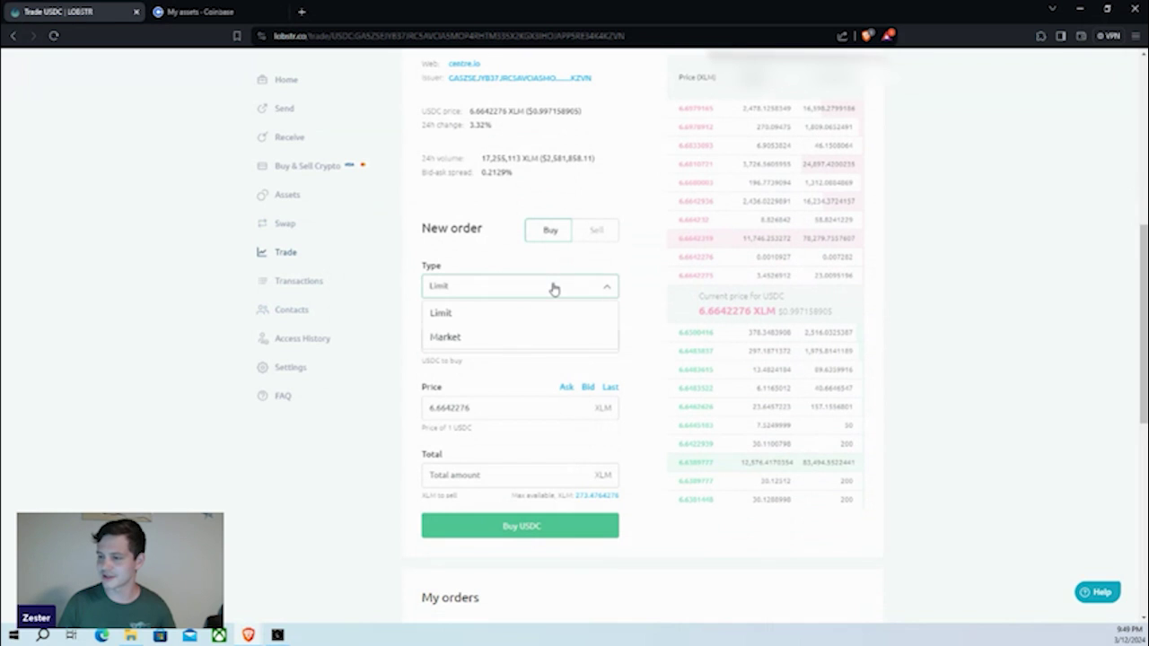
pyautogui.click(456, 338)
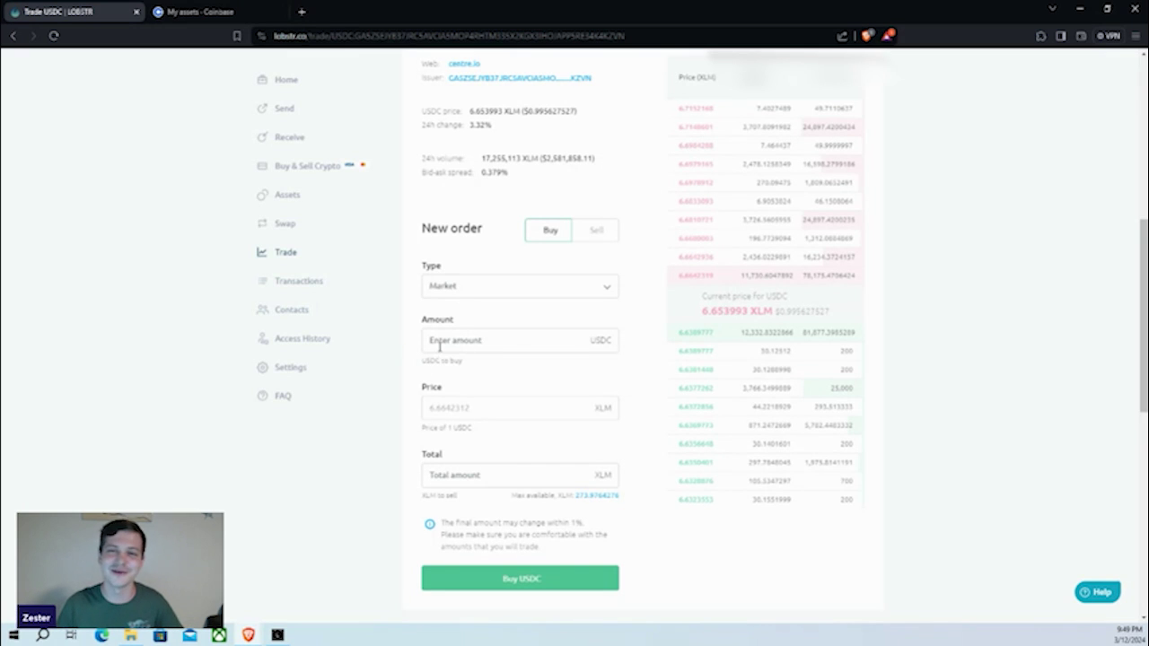
pyautogui.moveTo(437, 355)
pyautogui.mouseDown()
pyautogui.moveTo(443, 377)
pyautogui.moveTo(453, 371)
pyautogui.mouseUp()
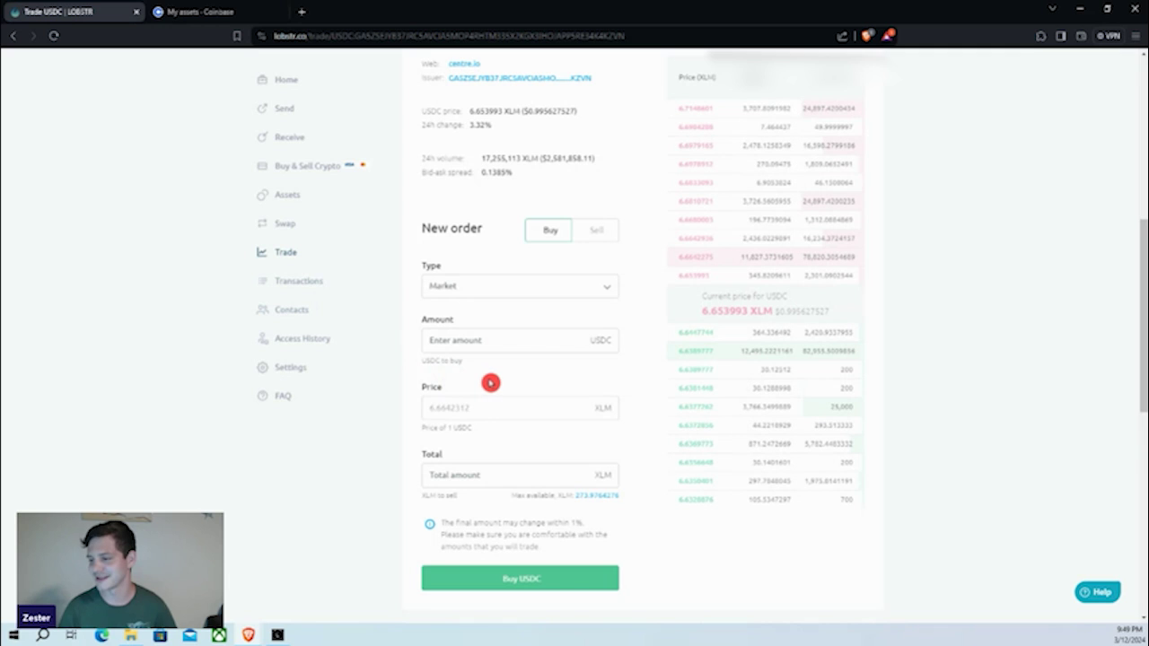
pyautogui.click(501, 328)
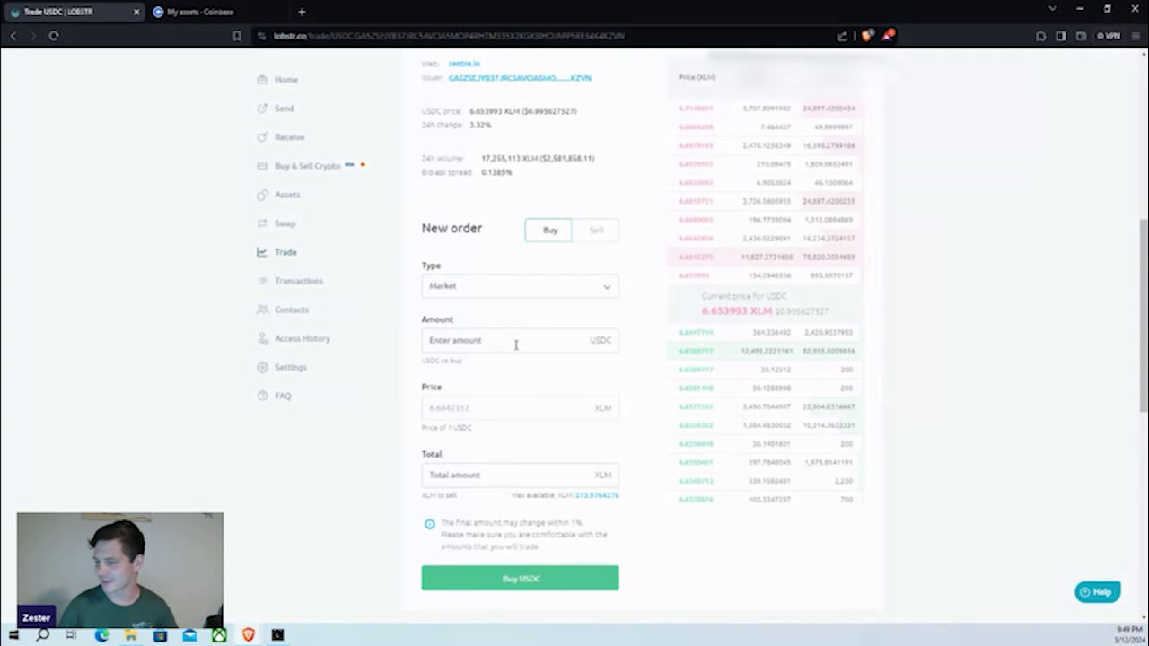
pyautogui.scroll(-1, 521, 380)
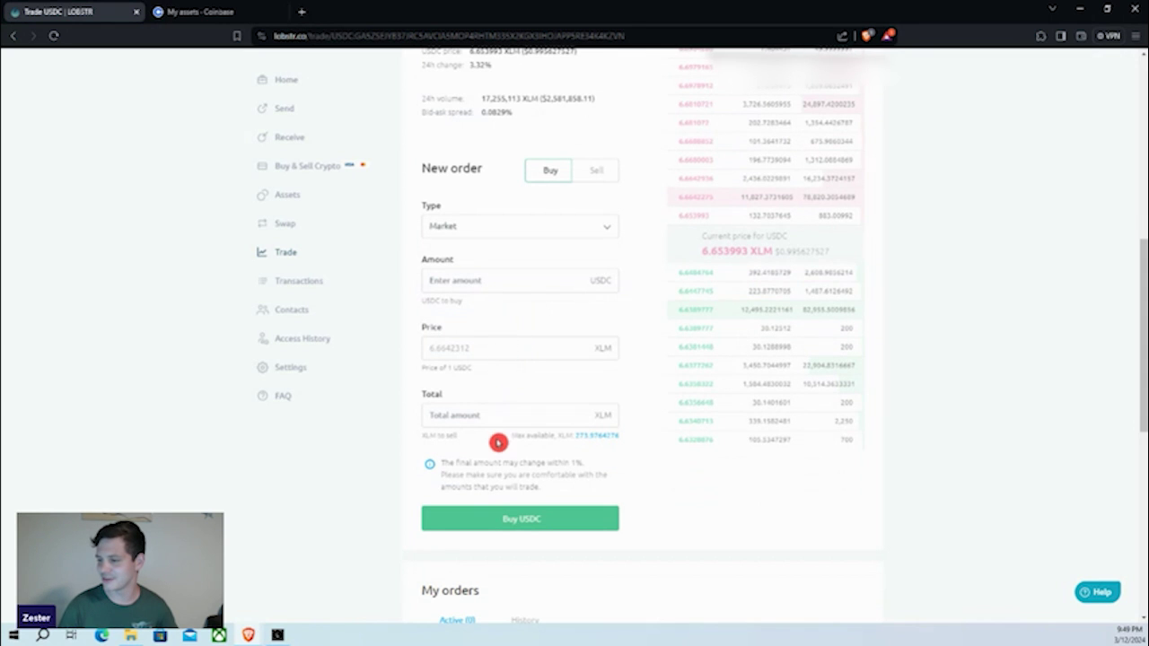
pyautogui.click(508, 279)
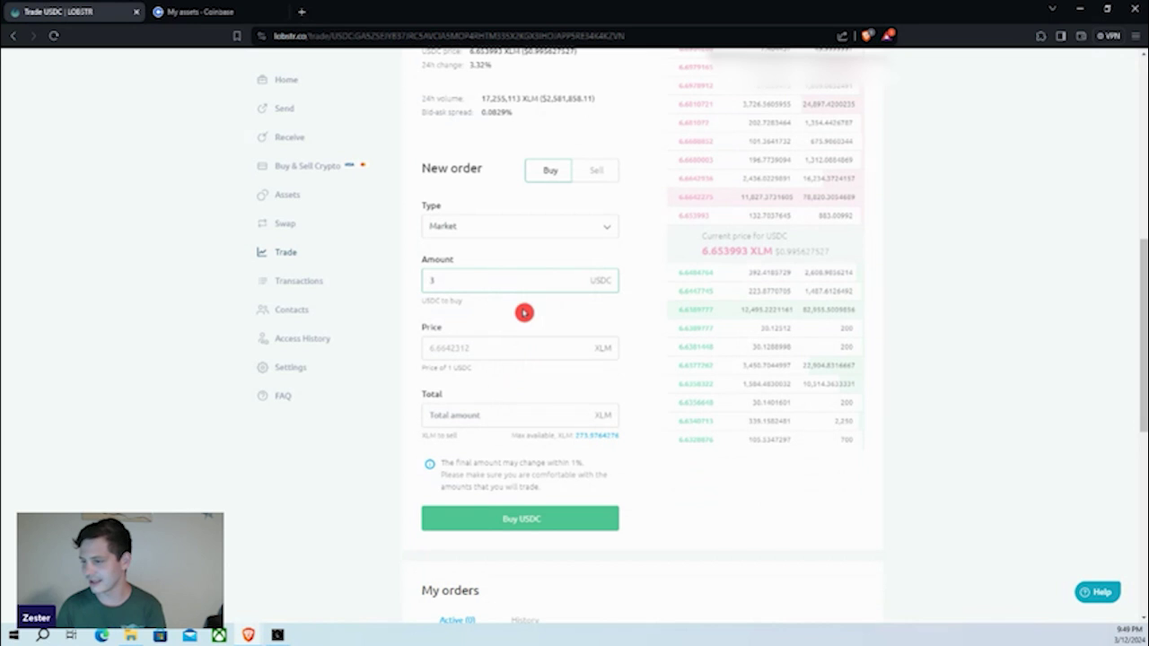
pyautogui.write('3')
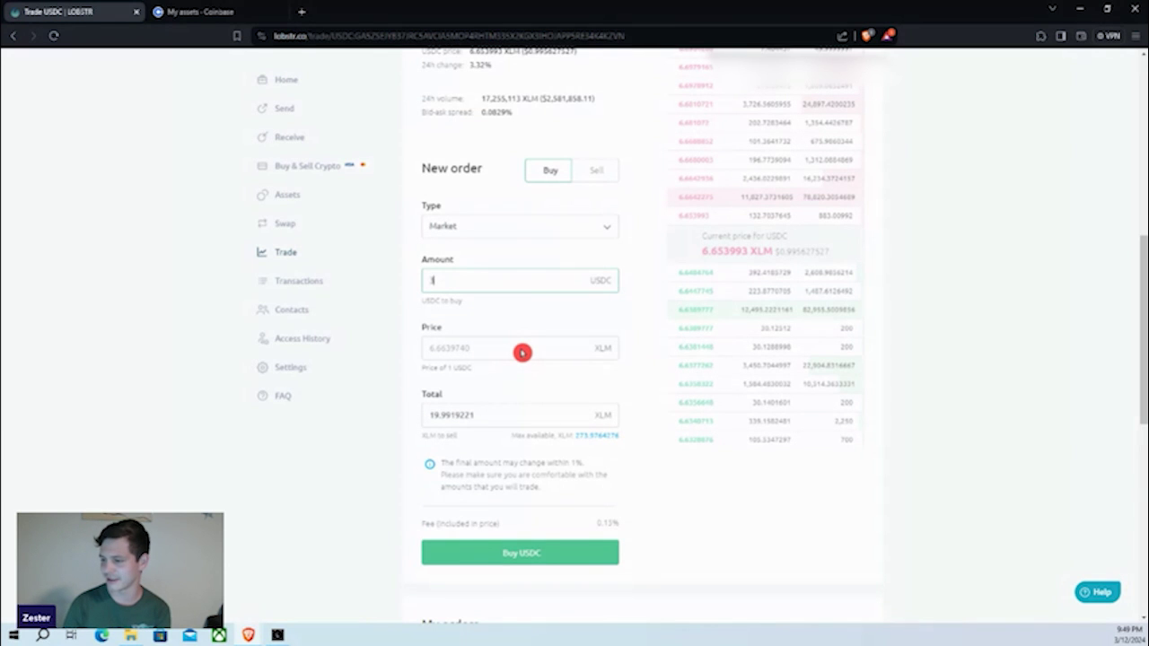
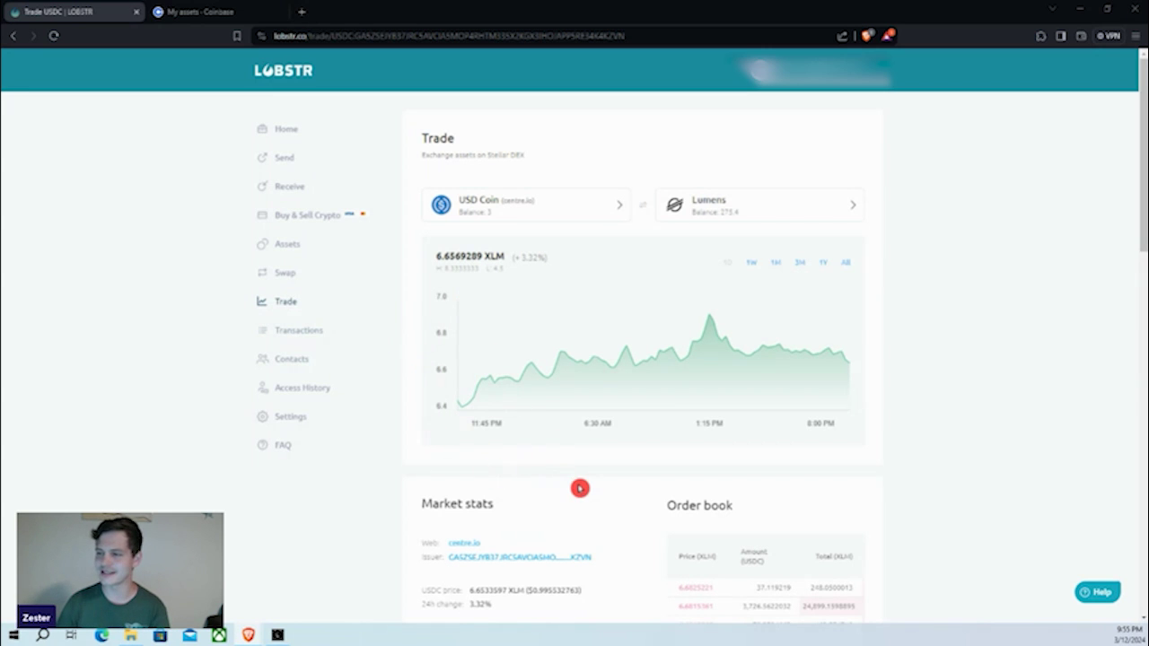
# Market-sell the full 2.9965943 USDC for about 19.9 XLM, bringing USD Coin to 0
pyautogui.scroll(-1, 582, 489)
pyautogui.scroll(-5, 583, 488)
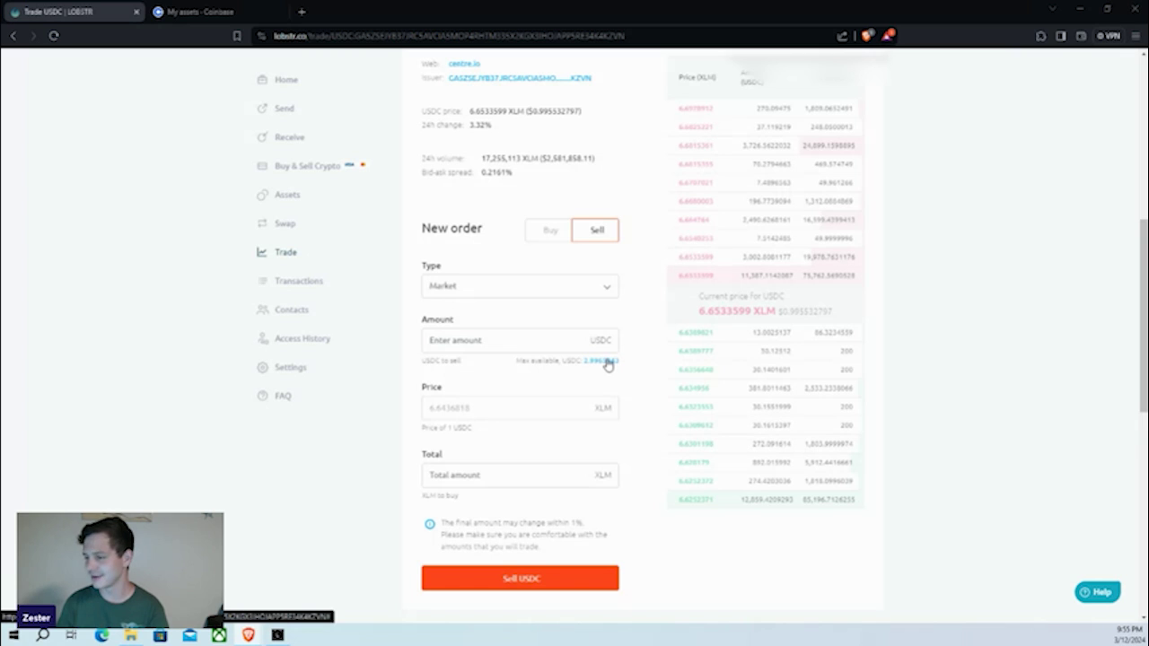
pyautogui.click(607, 361)
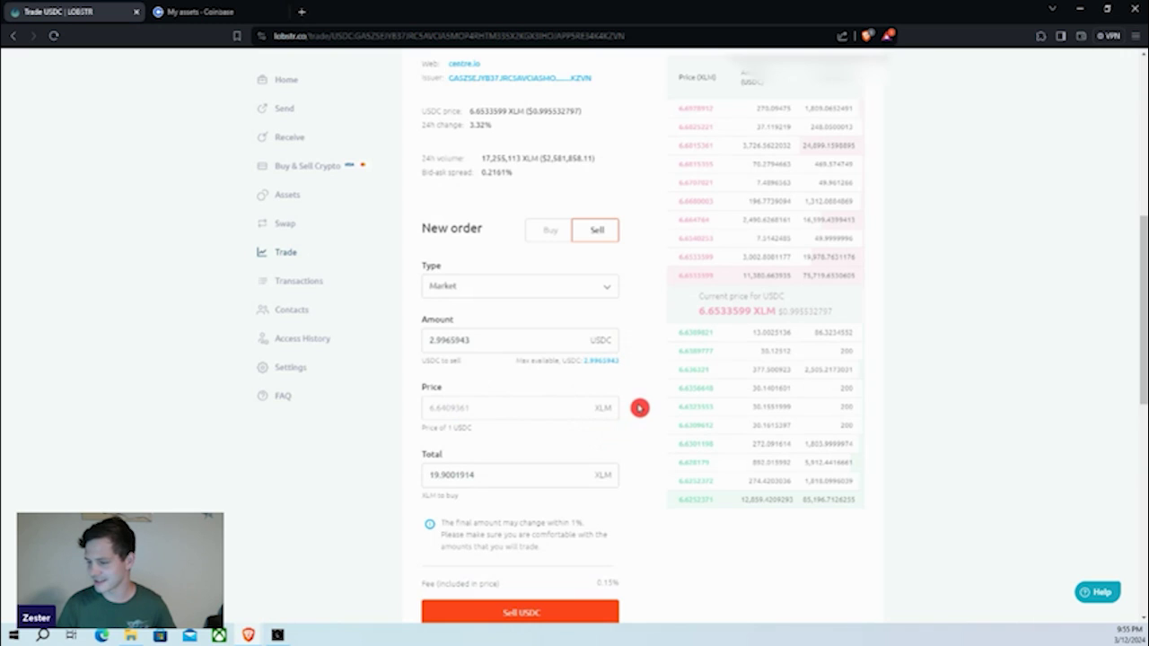
pyautogui.scroll(-2, 639, 409)
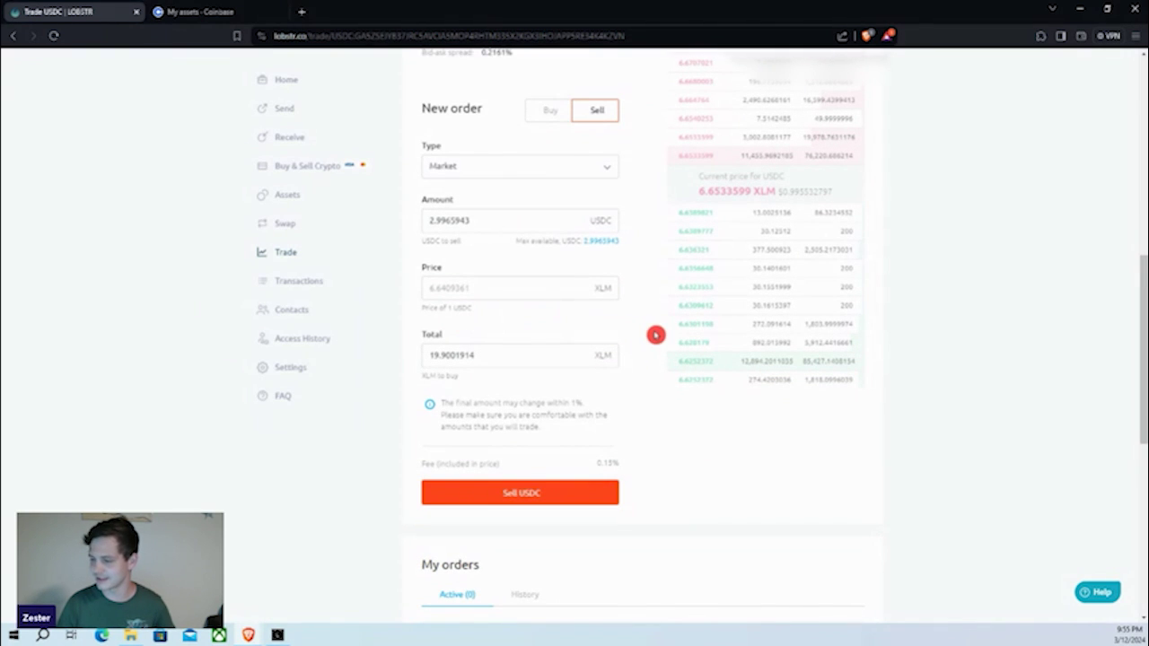
pyautogui.click(520, 501)
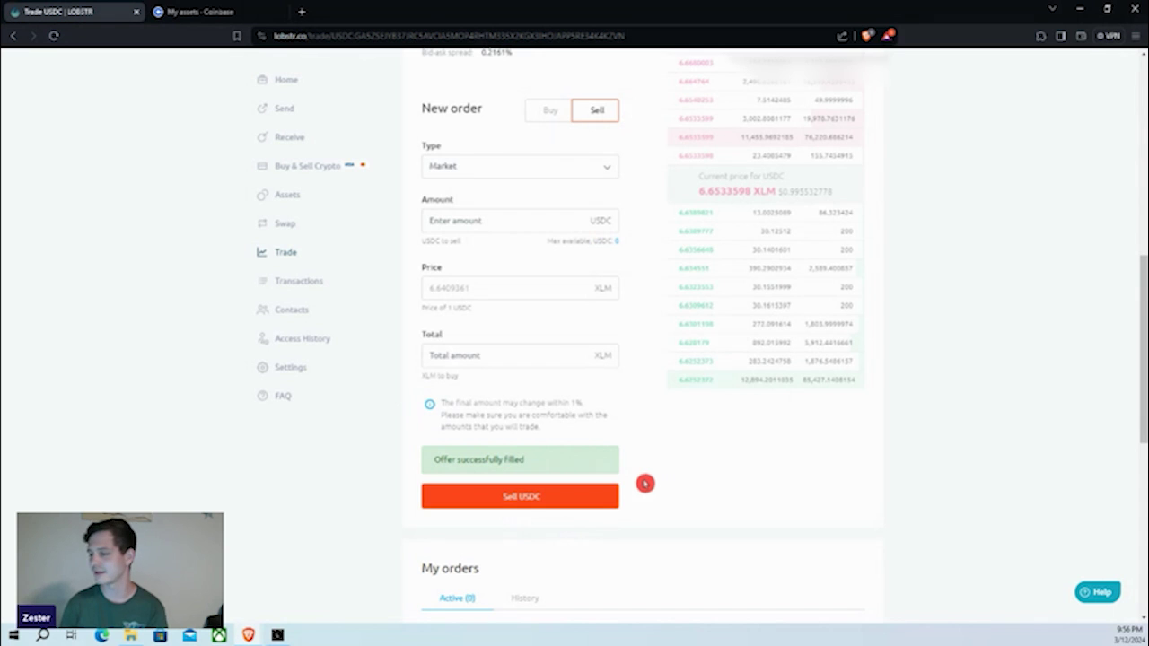
pyautogui.scroll(2, 588, 546)
pyautogui.scroll(-2, 589, 546)
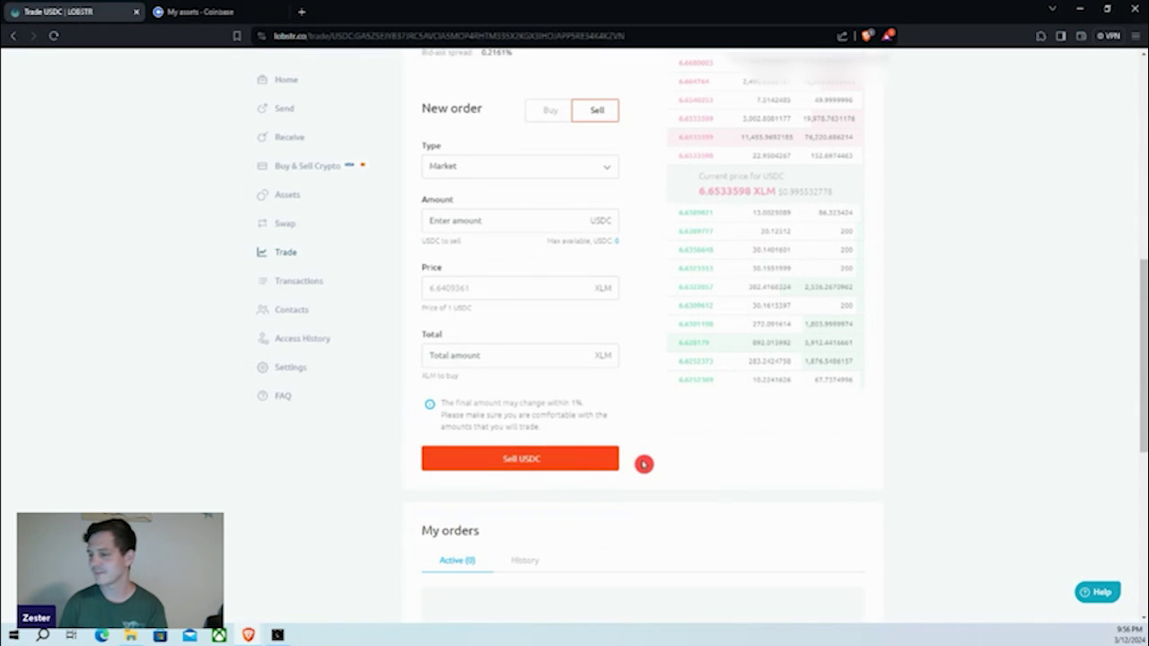
pyautogui.scroll(2, 644, 464)
pyautogui.scroll(5, 644, 464)
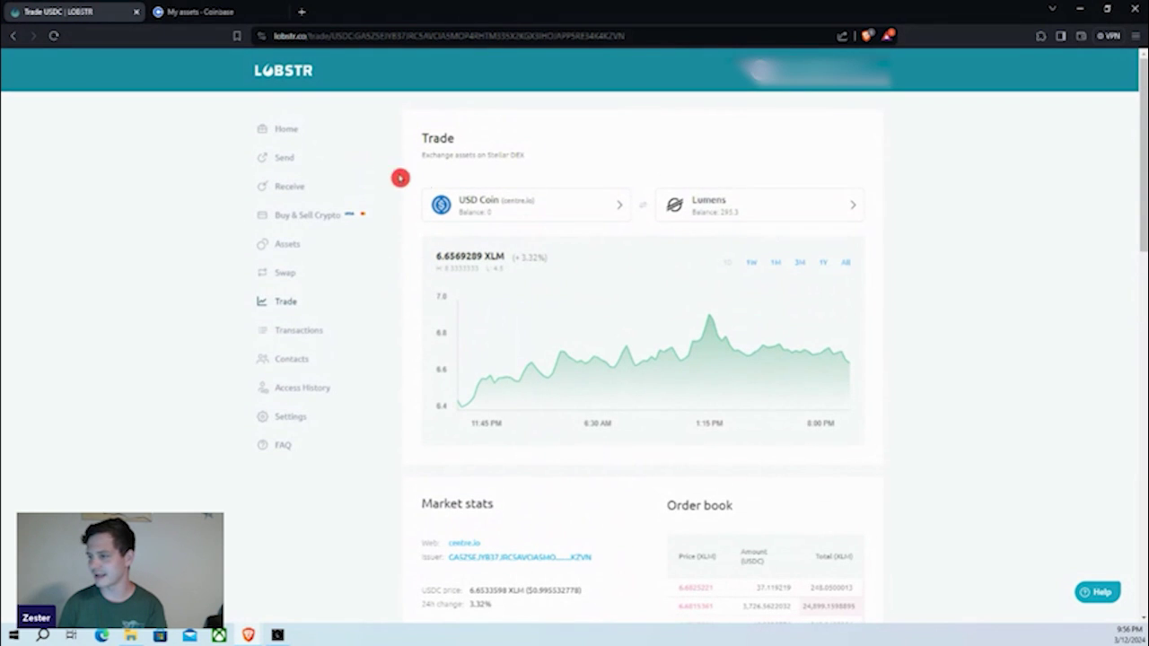
# Return to the LOBSTR home page showing 295.30 XLM and start a new payment
pyautogui.click(284, 136)
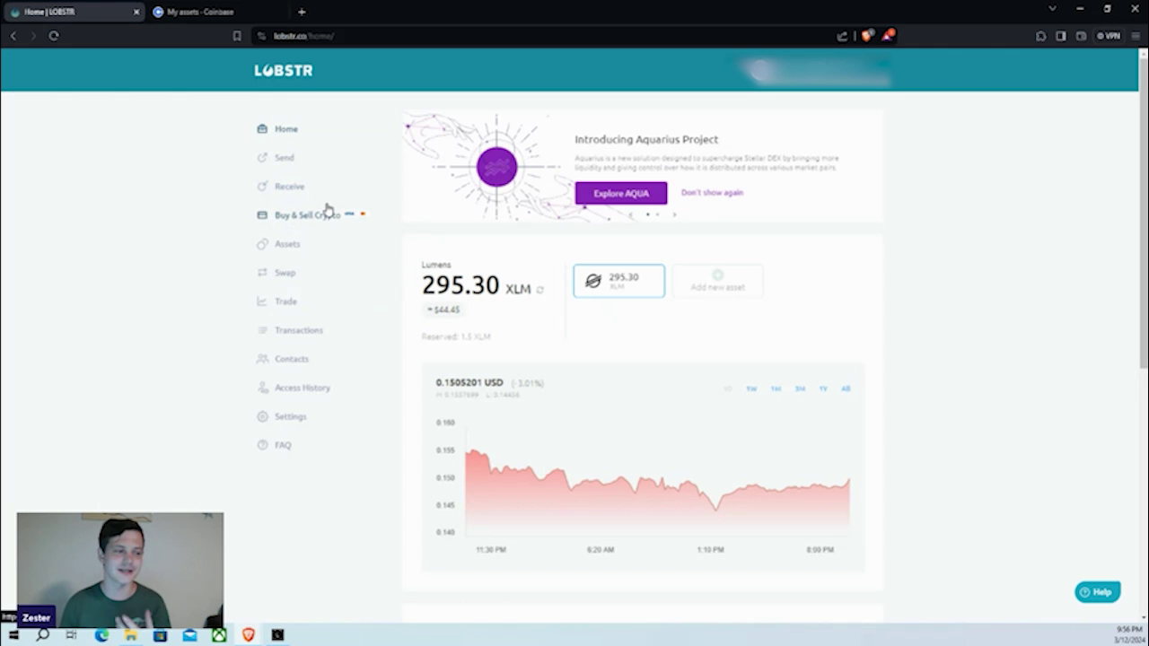
pyautogui.click(285, 158)
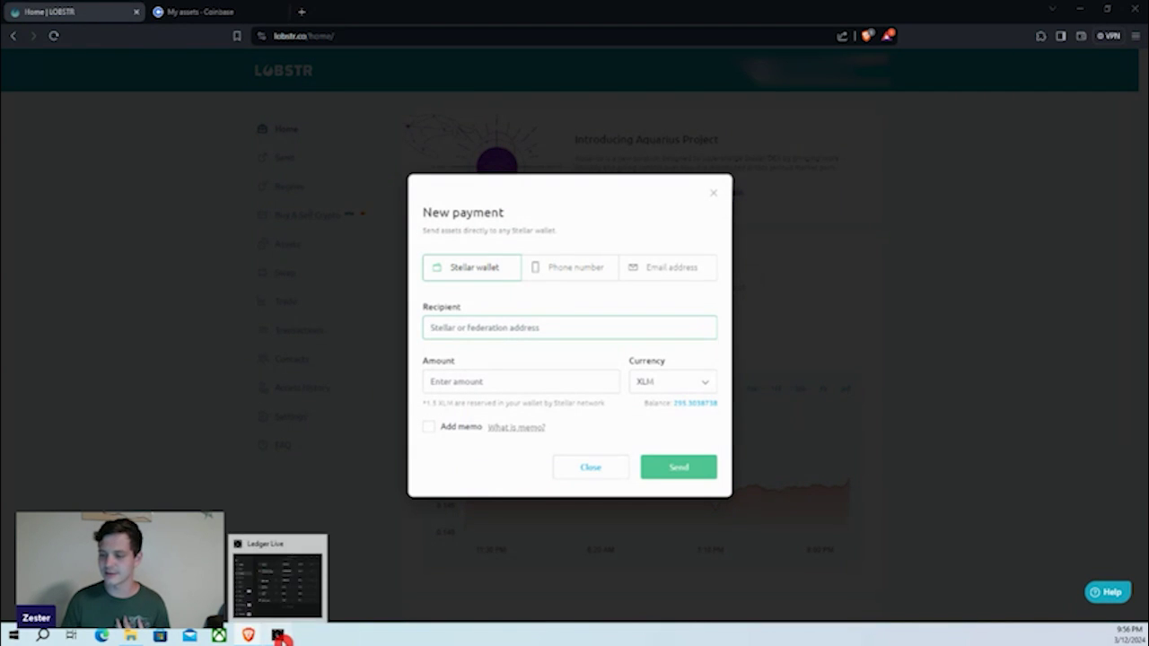
# Generate a receive address for the Stellar account in Ledger Live
pyautogui.click(277, 634)
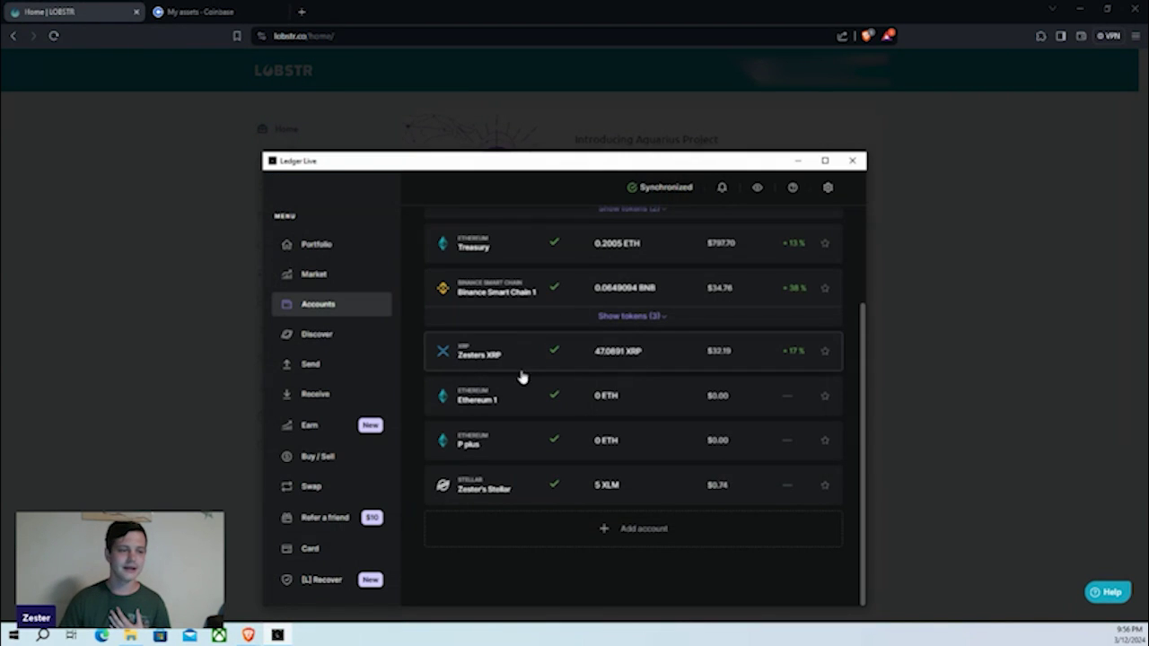
pyautogui.click(491, 500)
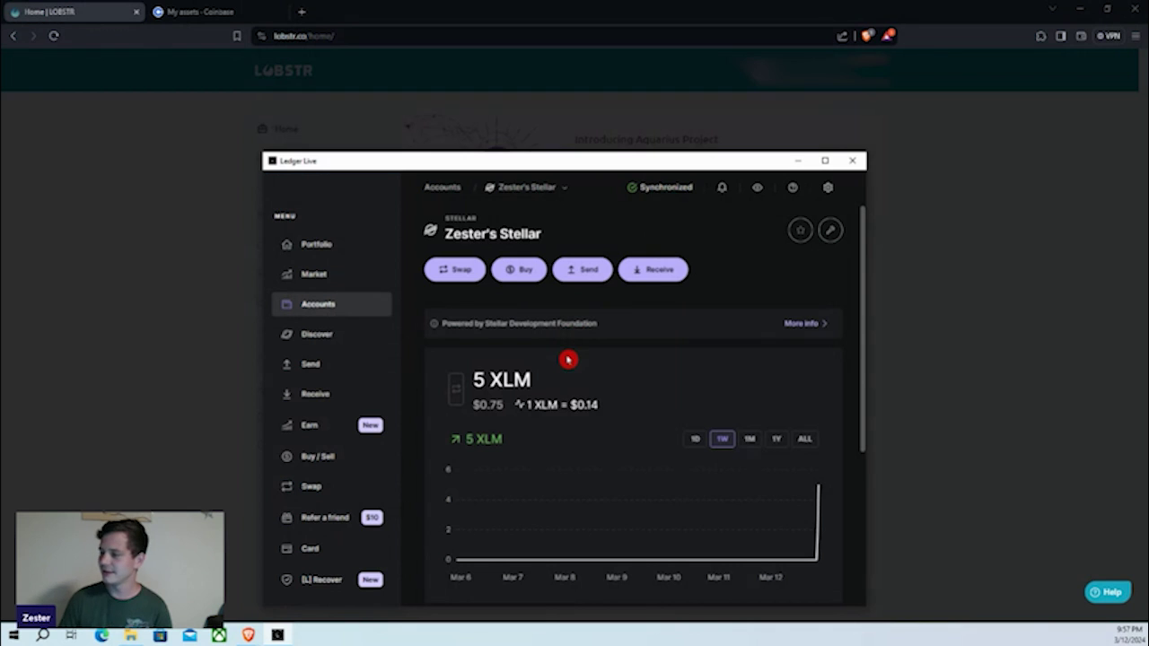
pyautogui.click(653, 270)
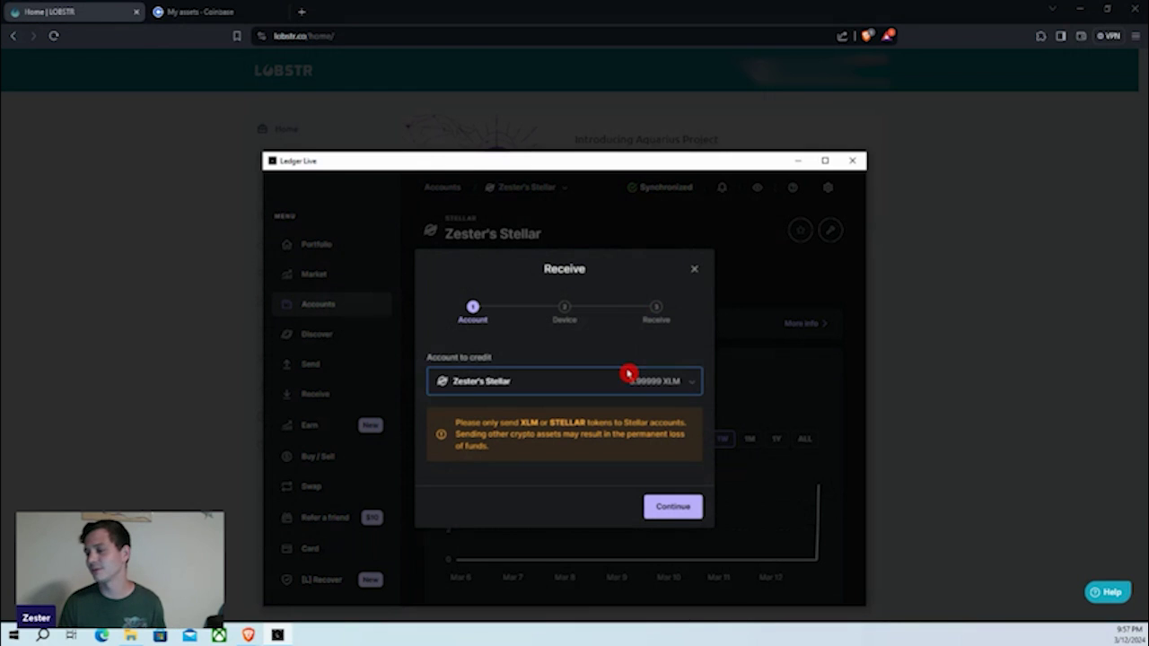
pyautogui.click(688, 508)
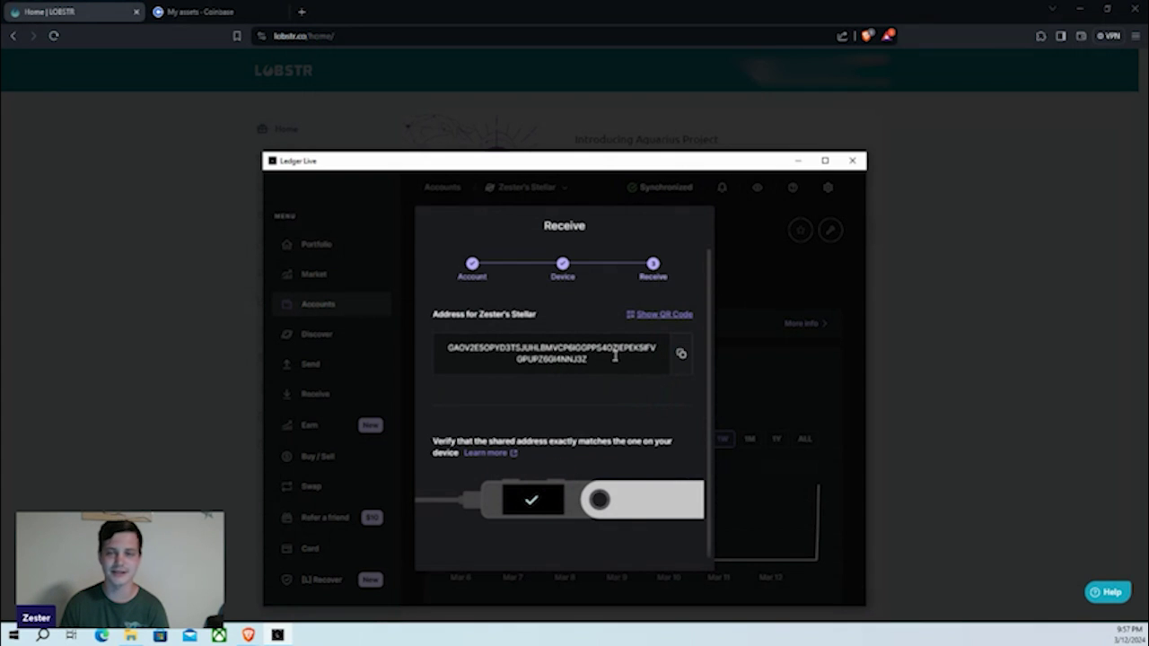
# Copy the Stellar receive address from Ledger Live
pyautogui.click(679, 354)
pyautogui.click(637, 377)
pyautogui.click(616, 377)
pyautogui.click(673, 376)
pyautogui.click(680, 355)
pyautogui.click(670, 405)
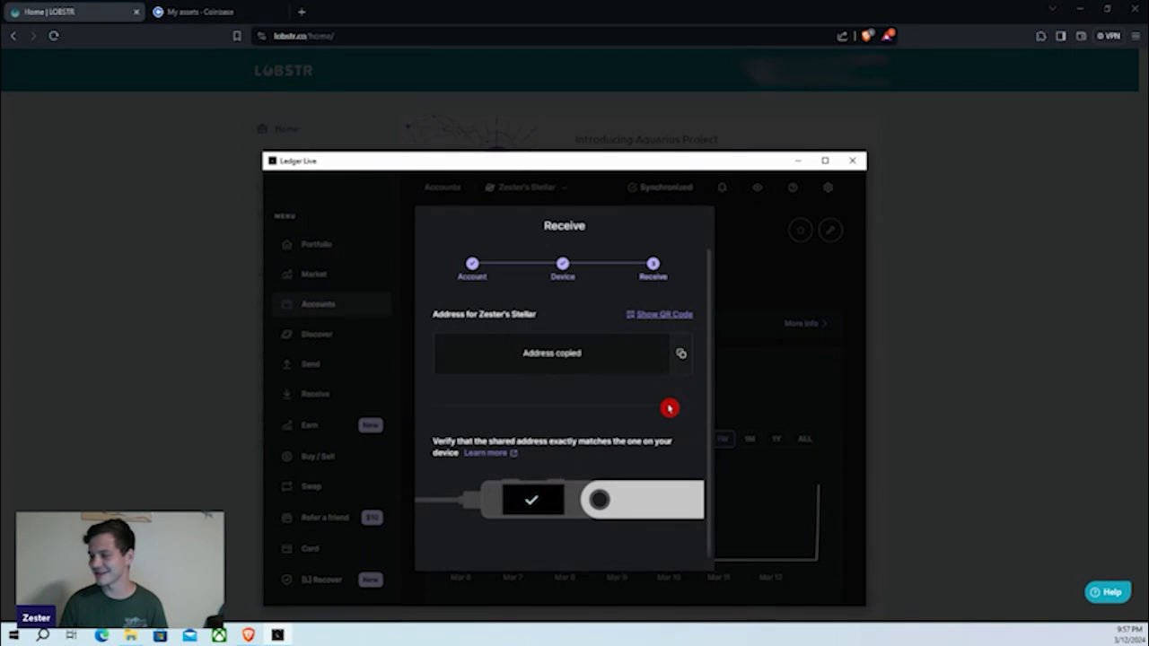
pyautogui.click(664, 390)
pyautogui.click(221, 51)
pyautogui.click(205, 49)
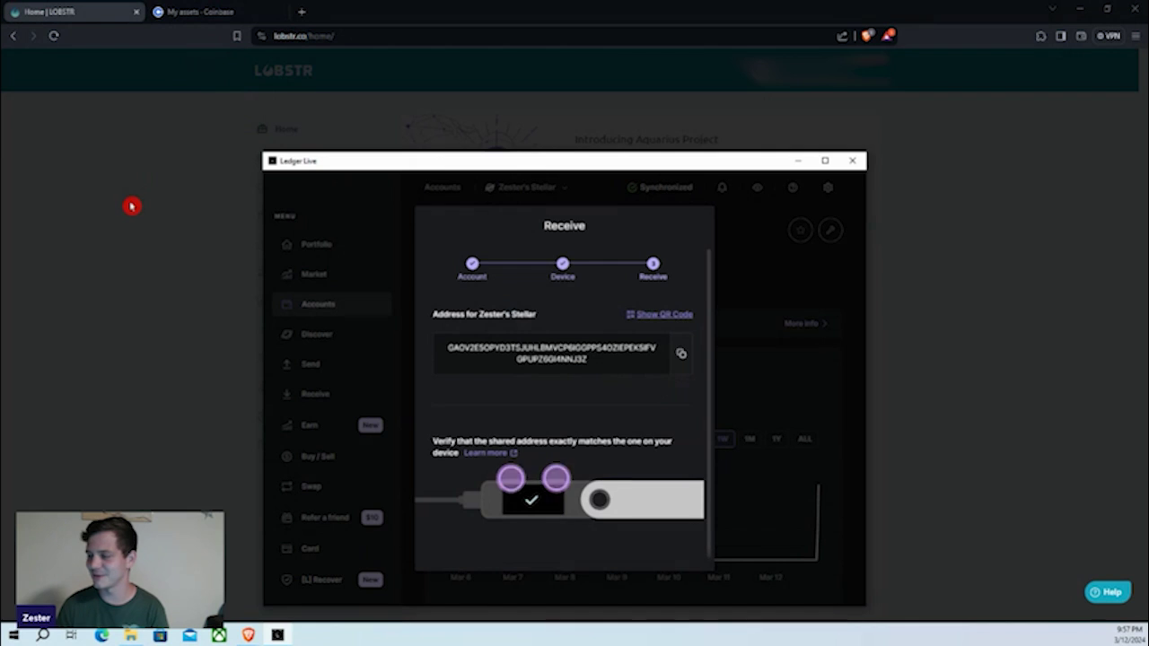
# Paste the address as recipient of a new LOBSTR payment and check it against Ledger Live
pyautogui.click(132, 207)
pyautogui.click(290, 161)
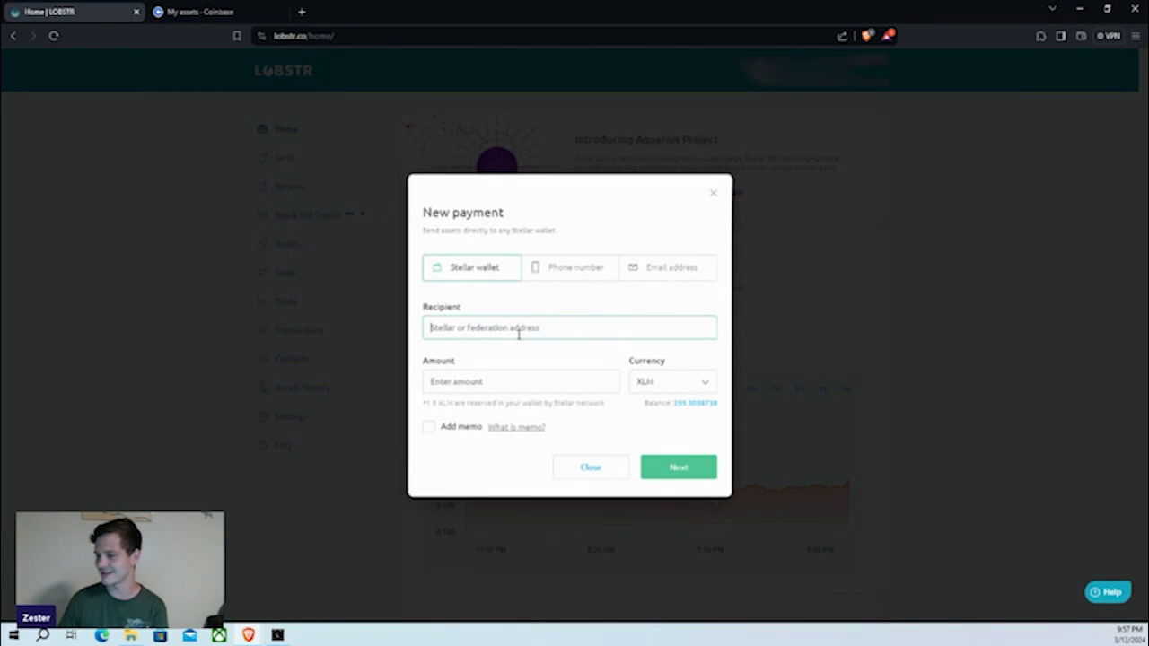
pyautogui.hotkey('ctrl', 'v')
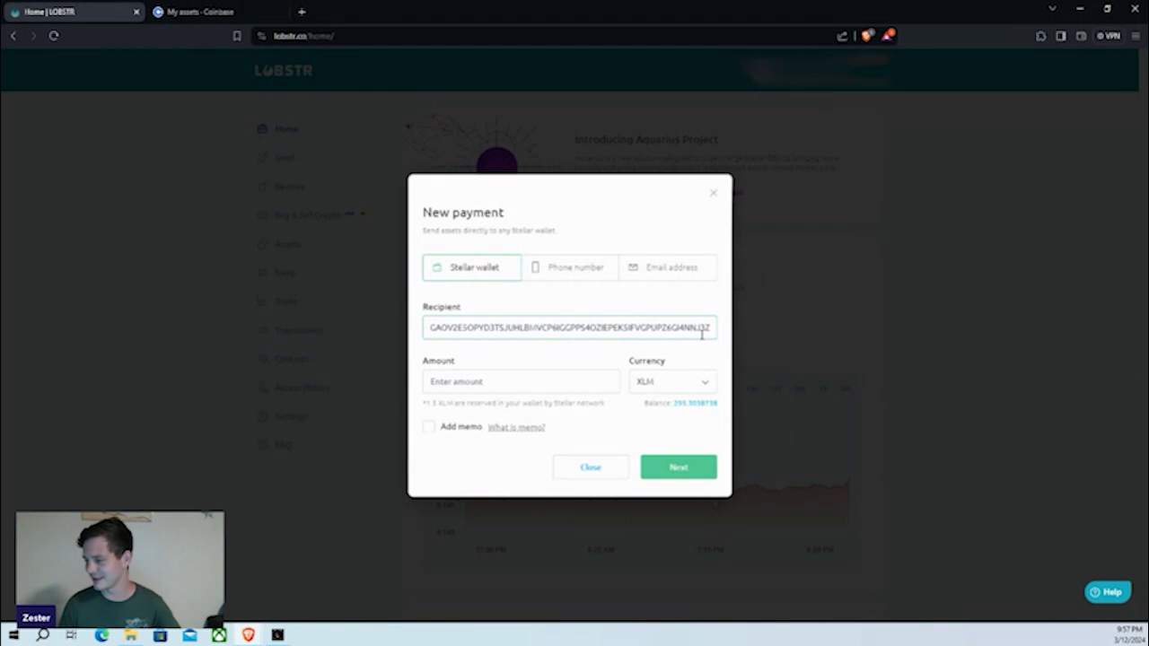
pyautogui.click(279, 636)
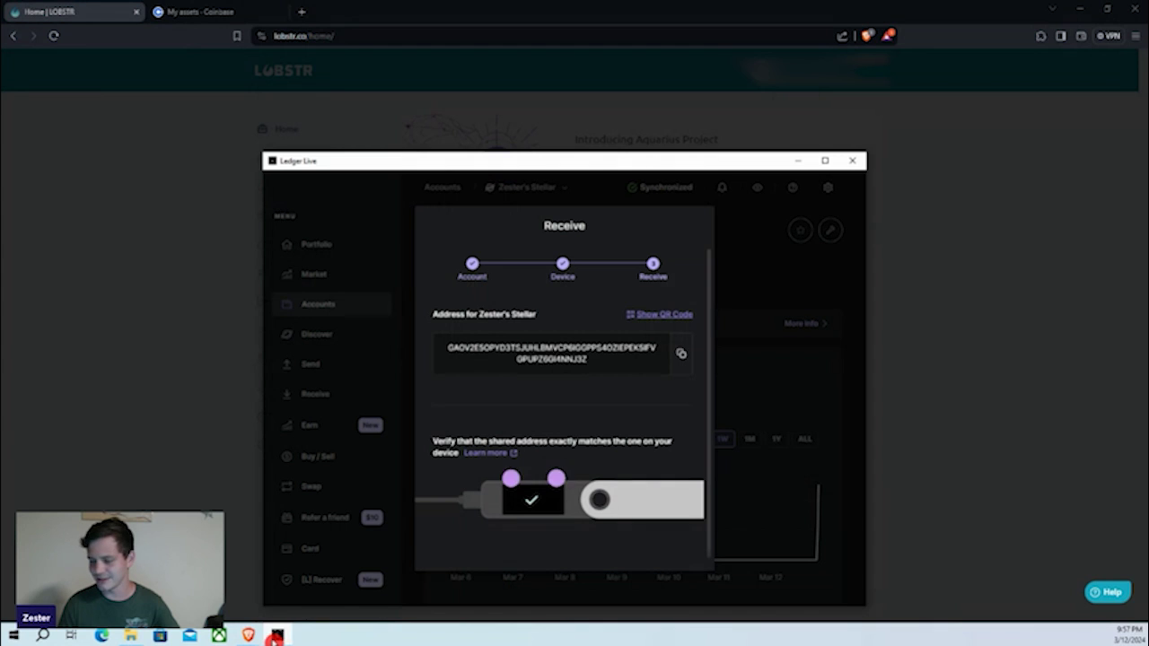
pyautogui.moveTo(253, 637)
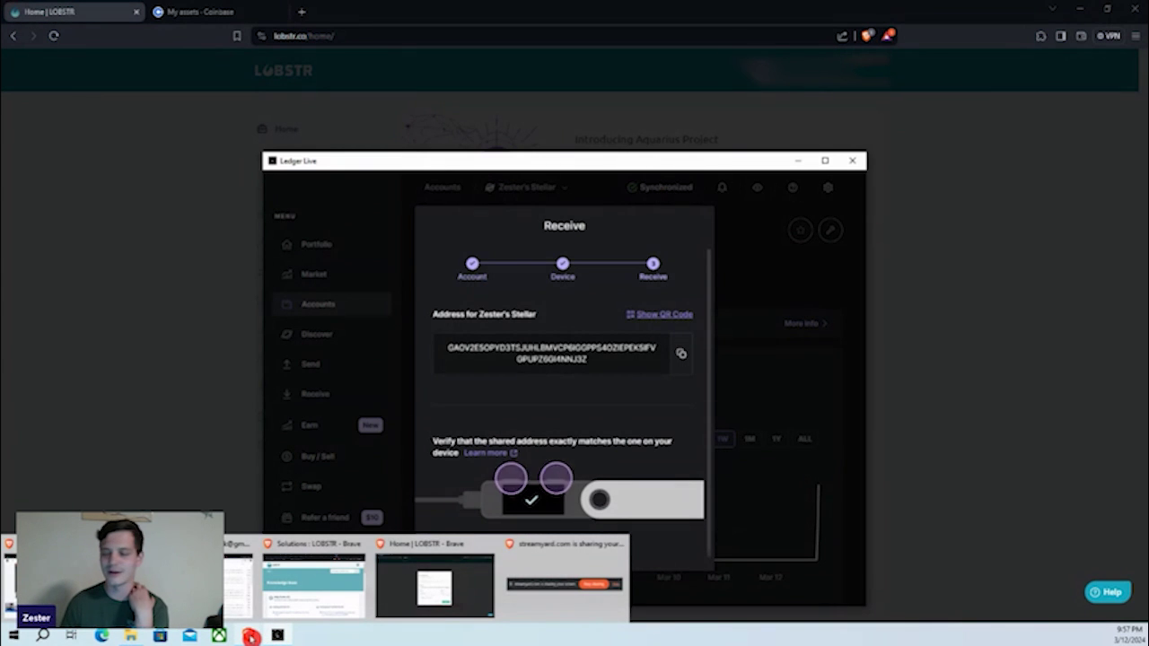
pyautogui.click(253, 637)
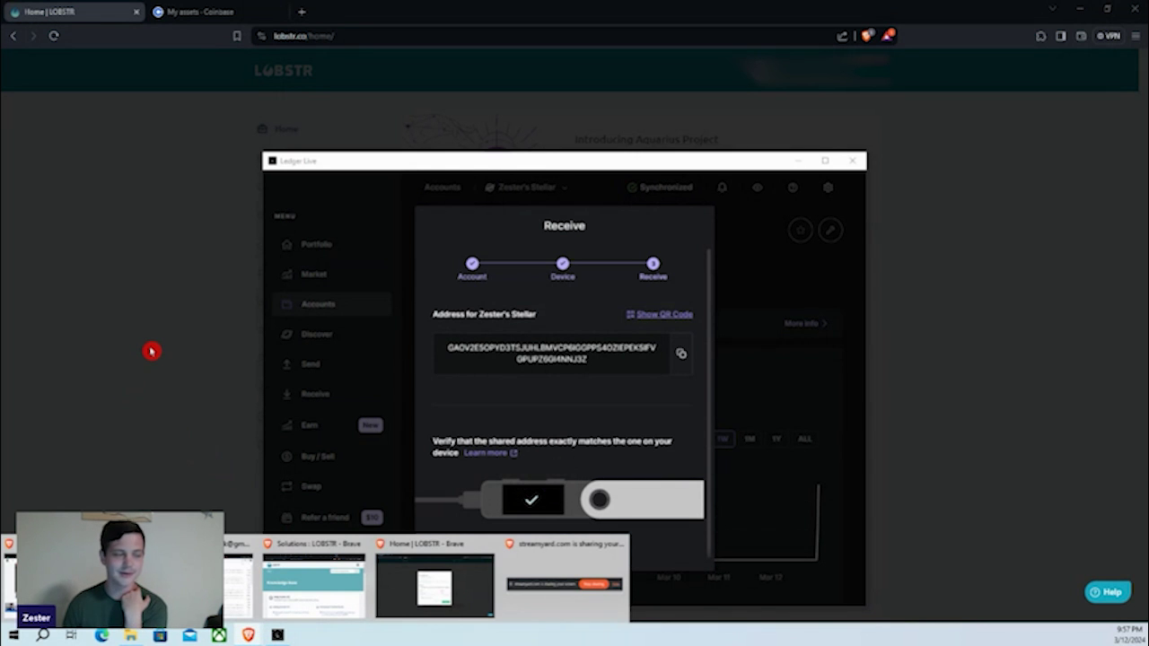
pyautogui.click(150, 351)
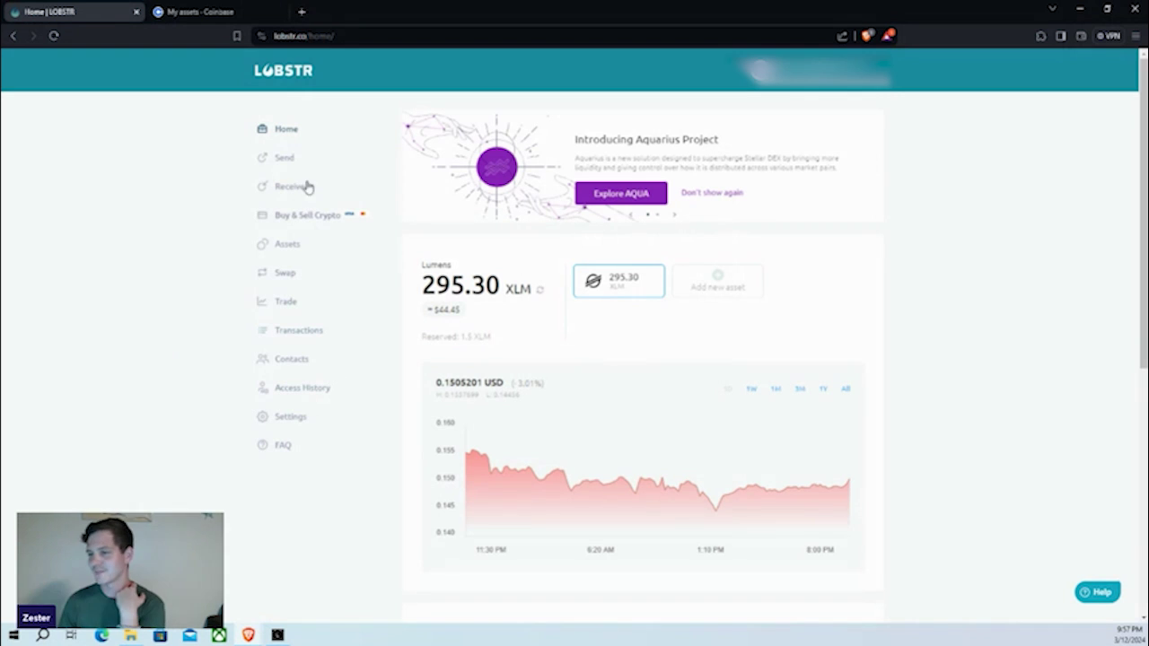
# Send the full 293.7818738 XLM to the pasted Ledger Stellar address, leaving 1.52 XLM
pyautogui.click(301, 159)
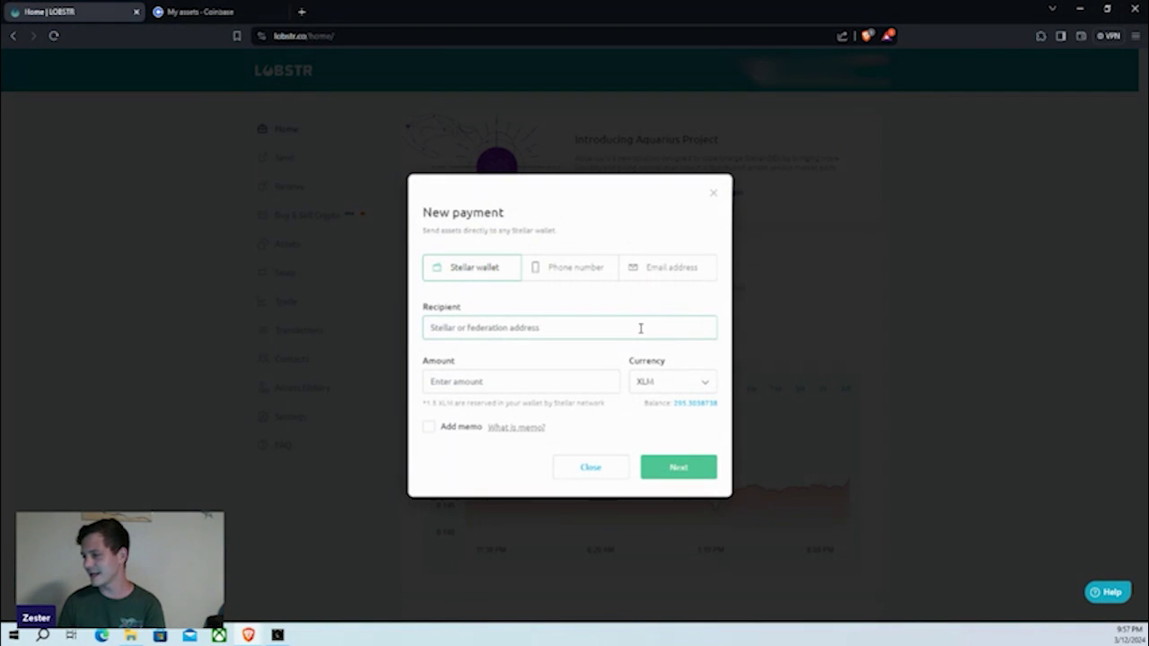
pyautogui.hotkey('ctrl', 'v')
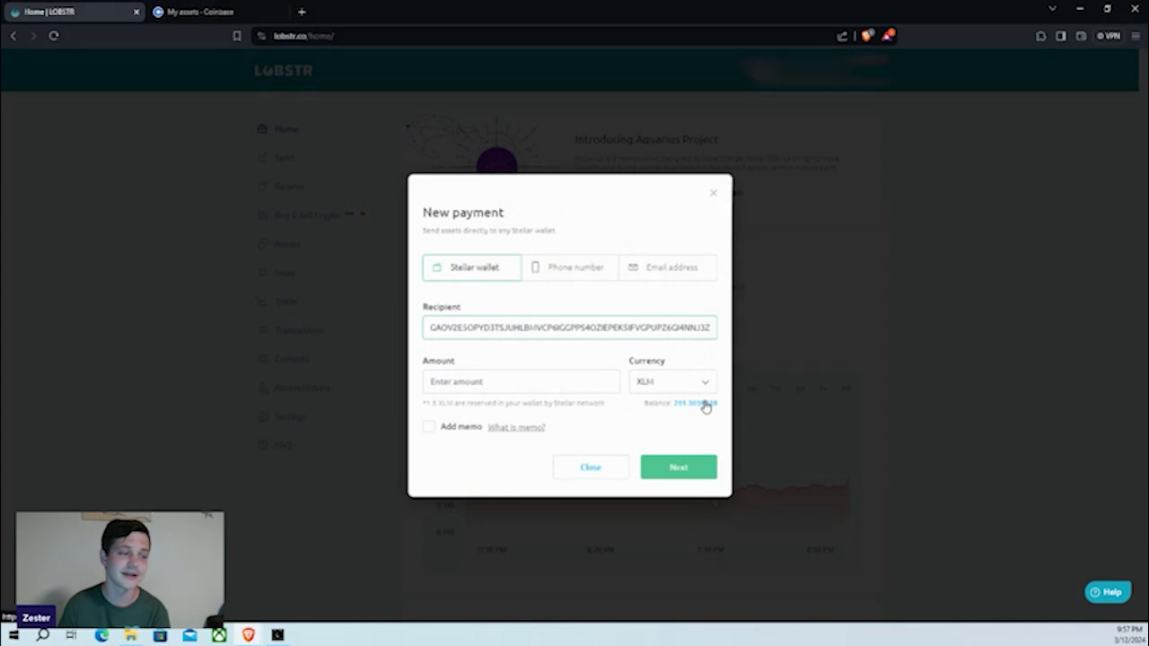
pyautogui.click(692, 405)
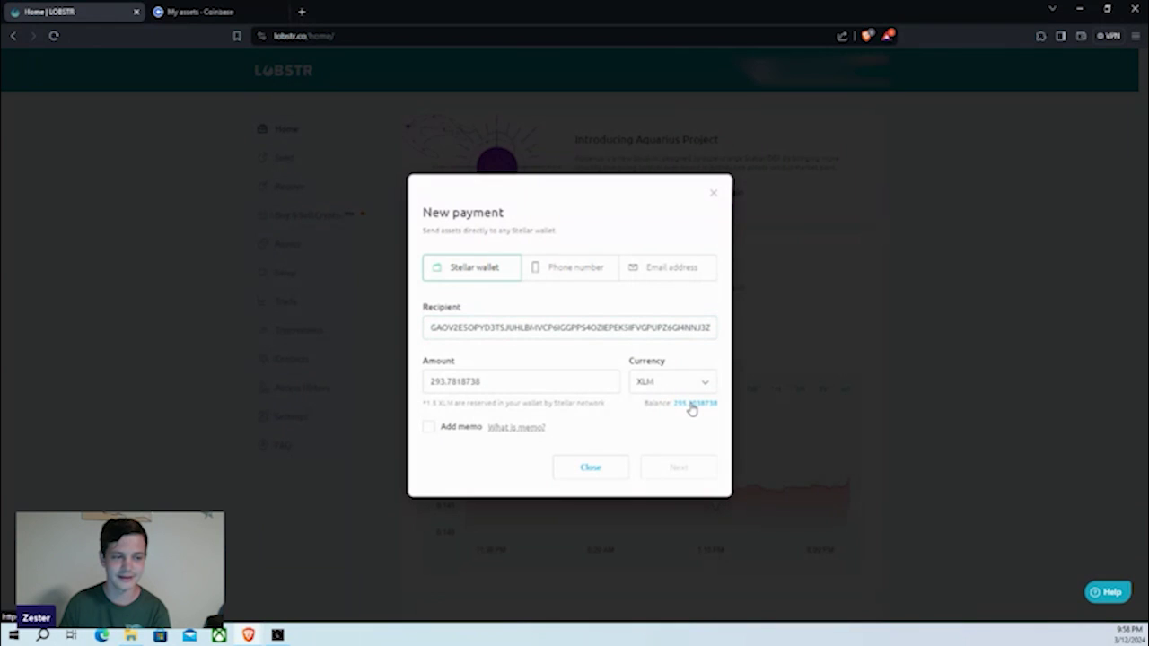
pyautogui.click(602, 429)
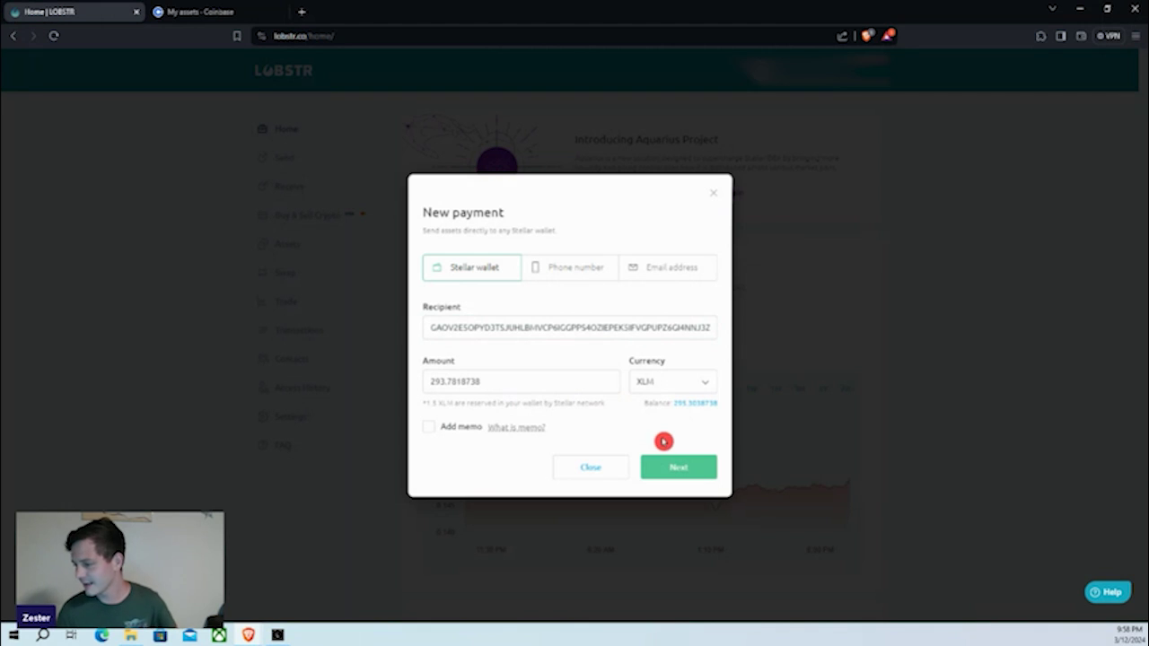
pyautogui.click(677, 467)
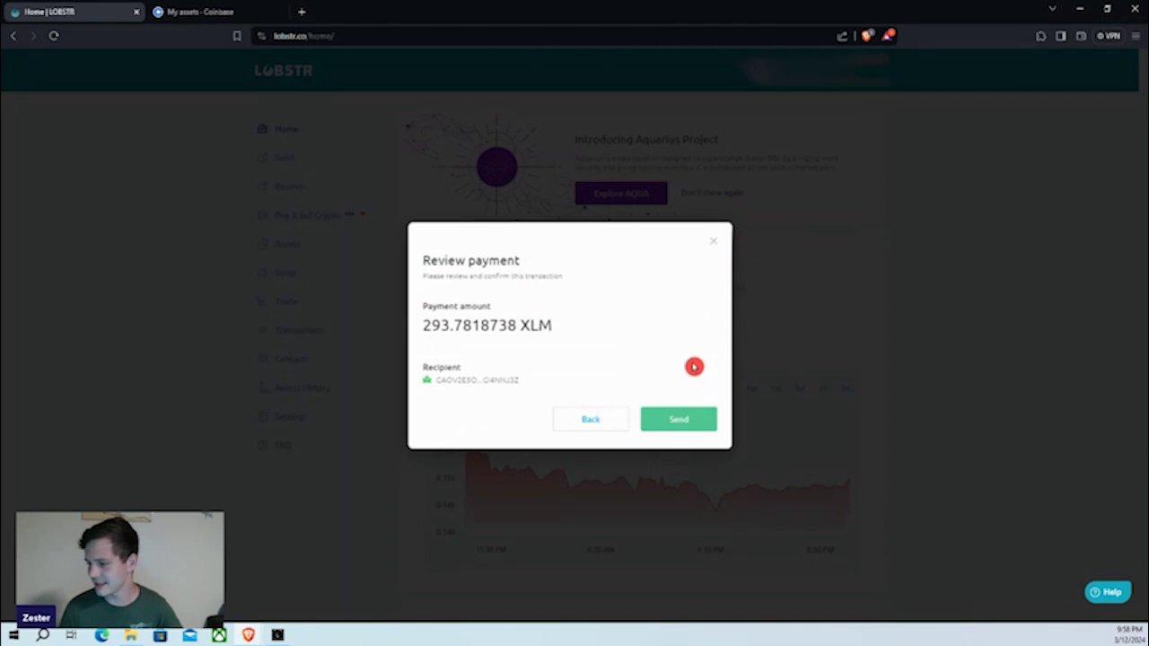
pyautogui.click(675, 420)
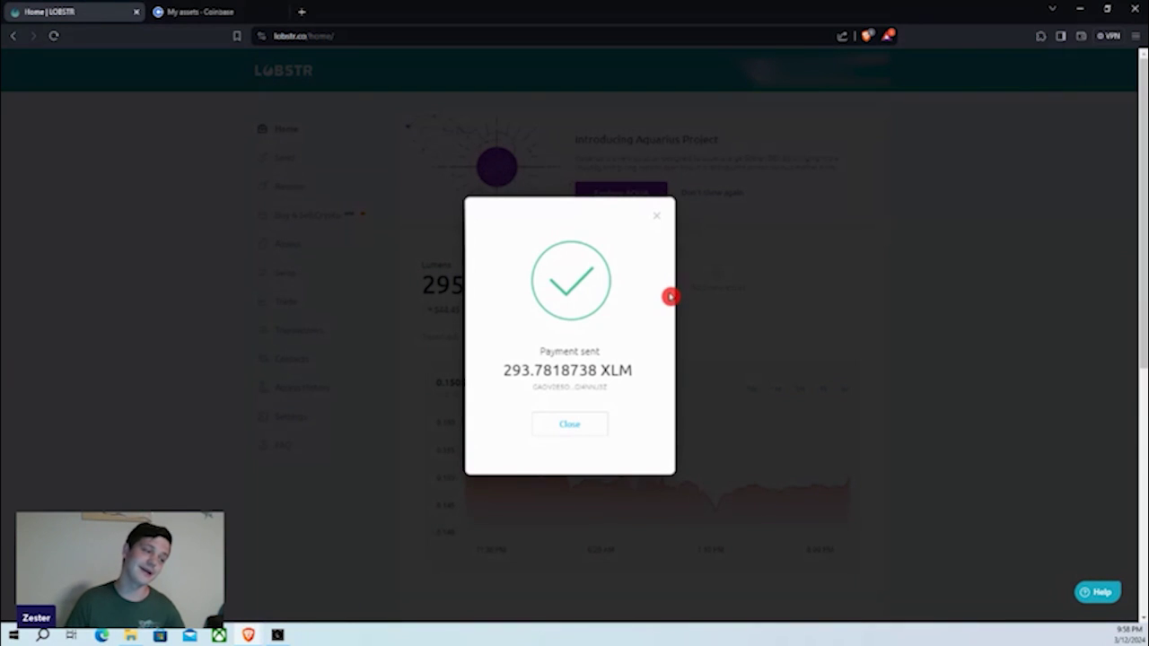
pyautogui.click(571, 425)
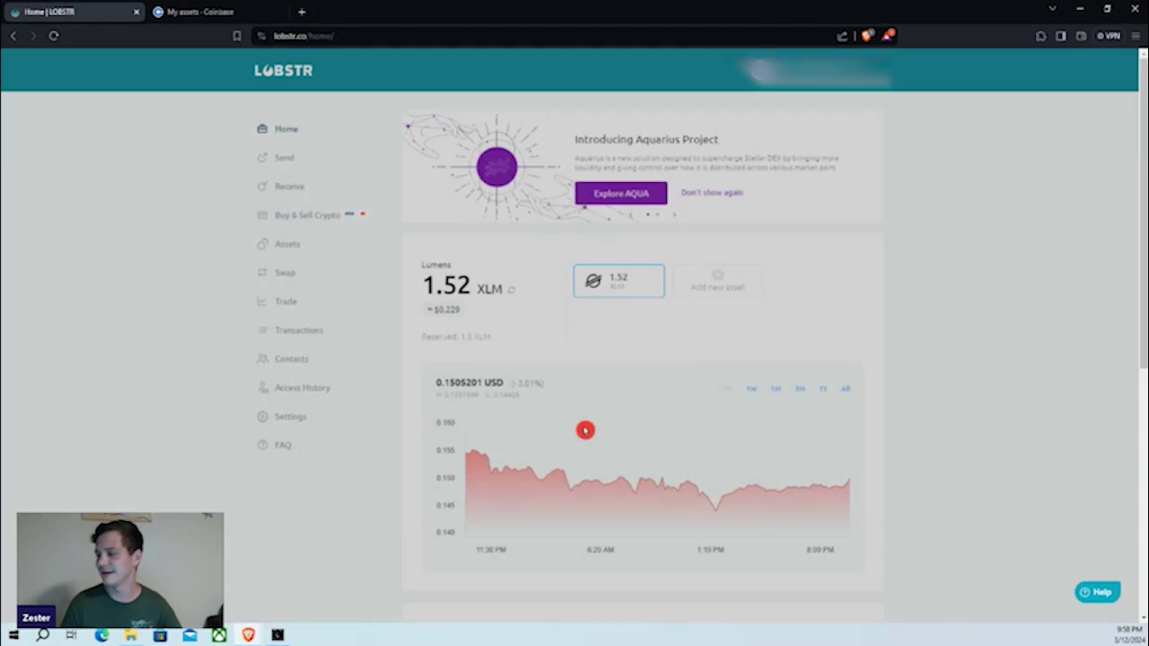
# Dismiss the receive error and confirm the Ledger Stellar account now holds 298.78187 XLM
pyautogui.click(274, 634)
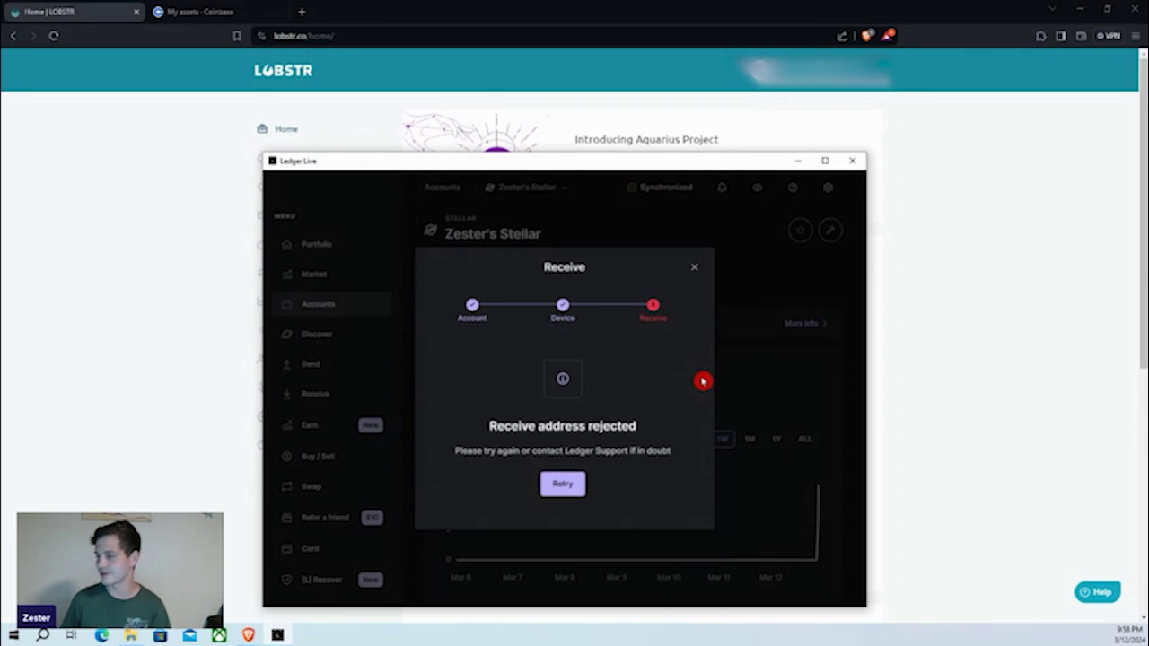
pyautogui.click(695, 269)
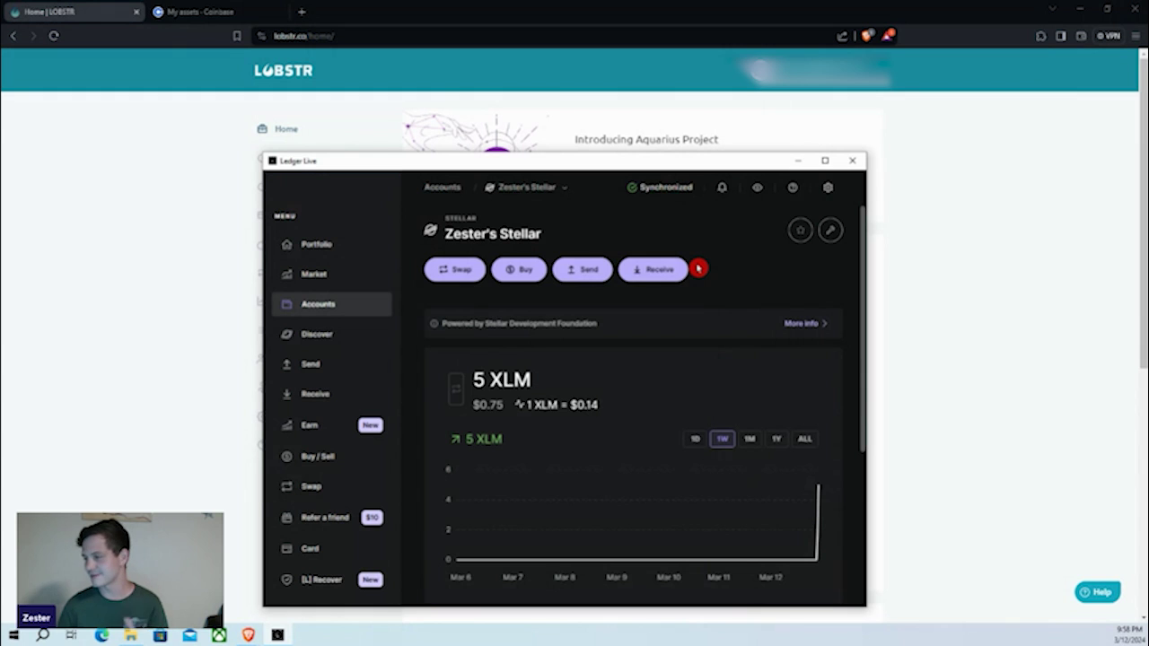
pyautogui.click(317, 314)
pyautogui.scroll(-5, 611, 372)
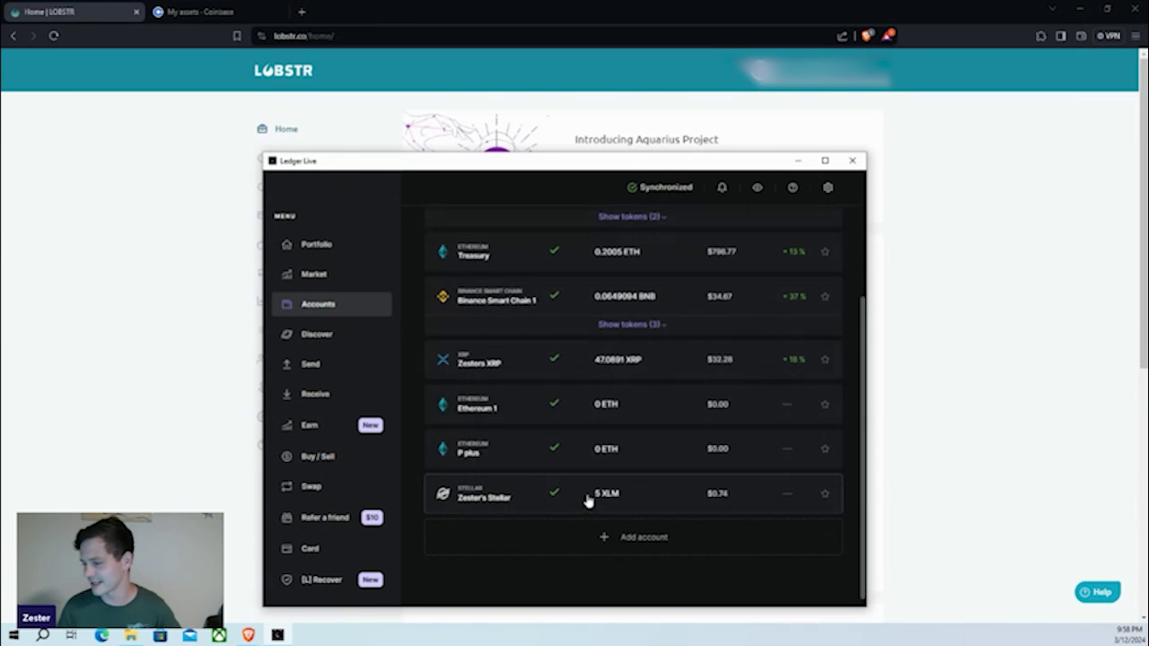
pyautogui.click(506, 495)
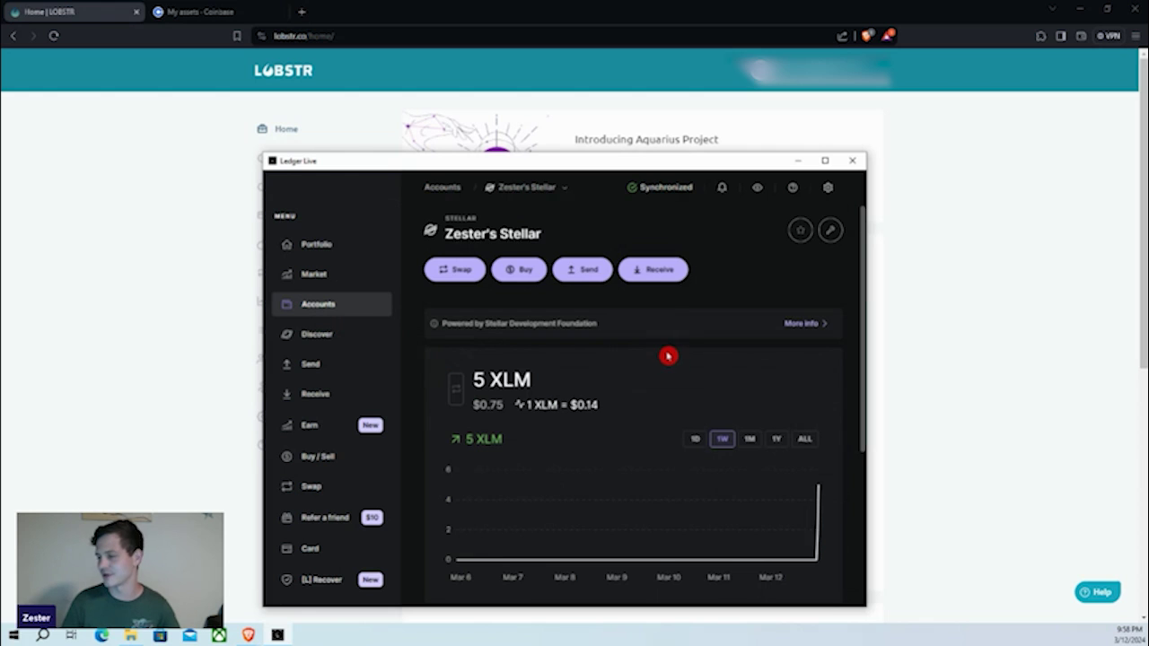
pyautogui.scroll(-2, 669, 359)
pyautogui.scroll(2, 651, 360)
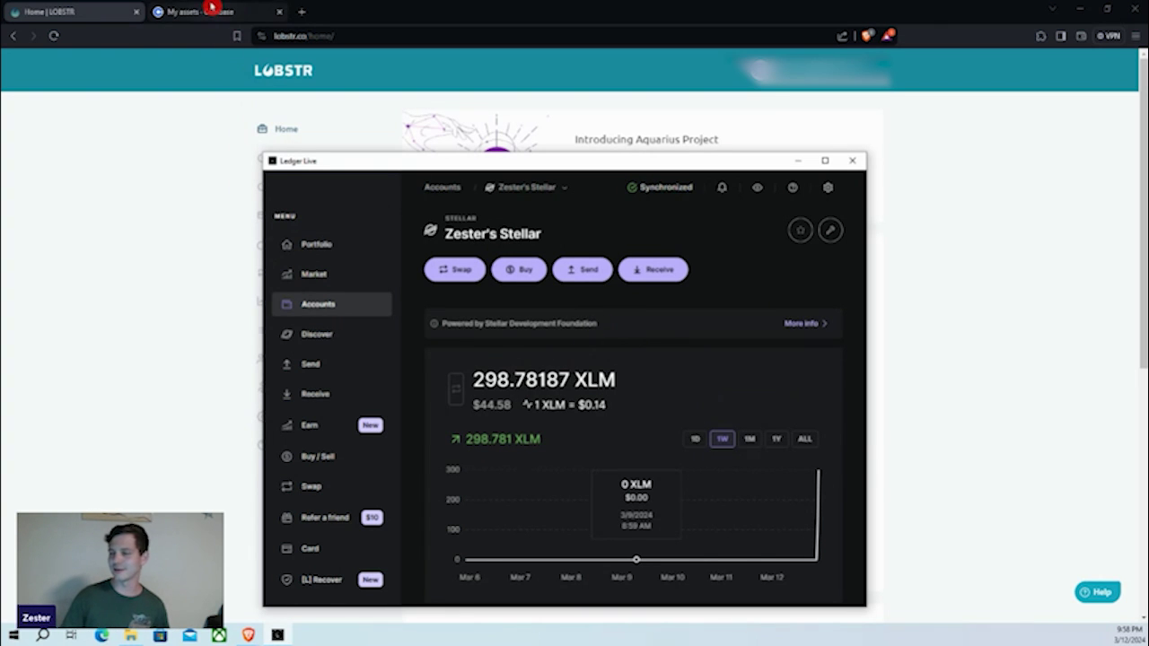
pyautogui.click(213, 11)
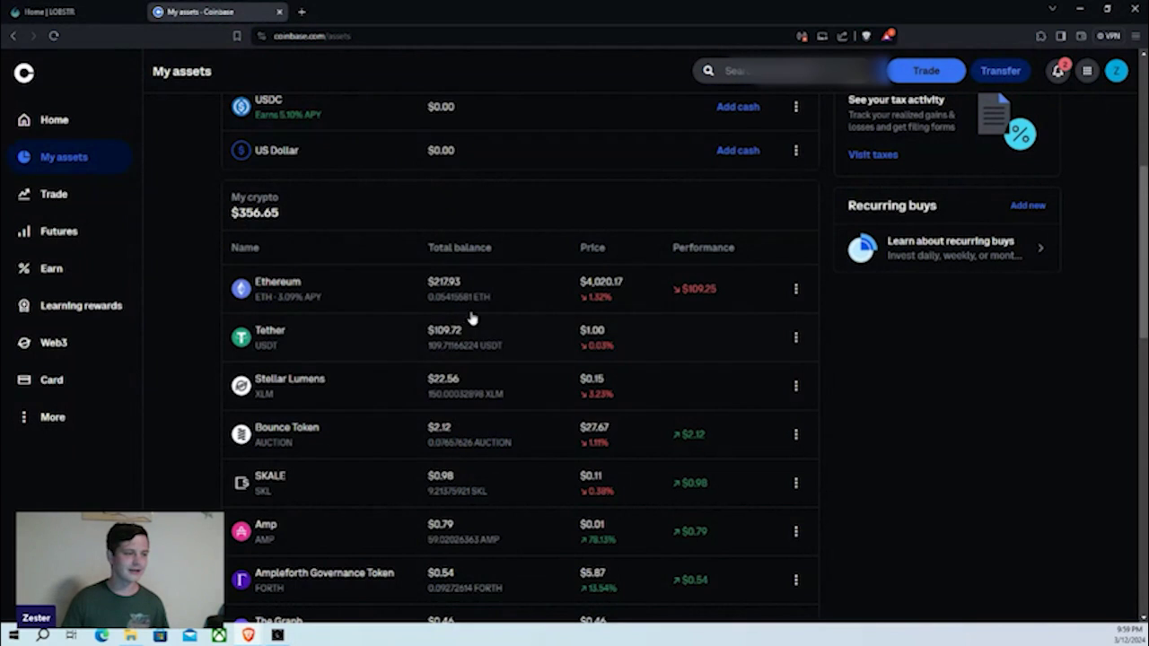
# Check the Coinbase assets total of $356.66, then return to the LOBSTR home tab
pyautogui.scroll(5, 469, 323)
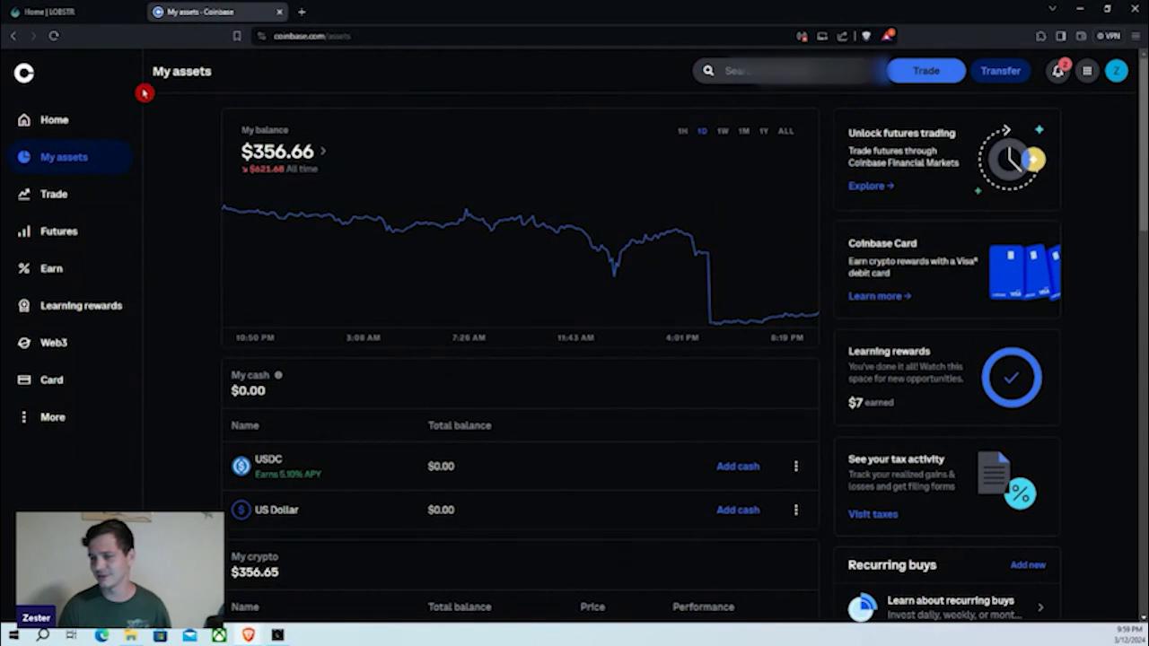
pyautogui.click(49, 11)
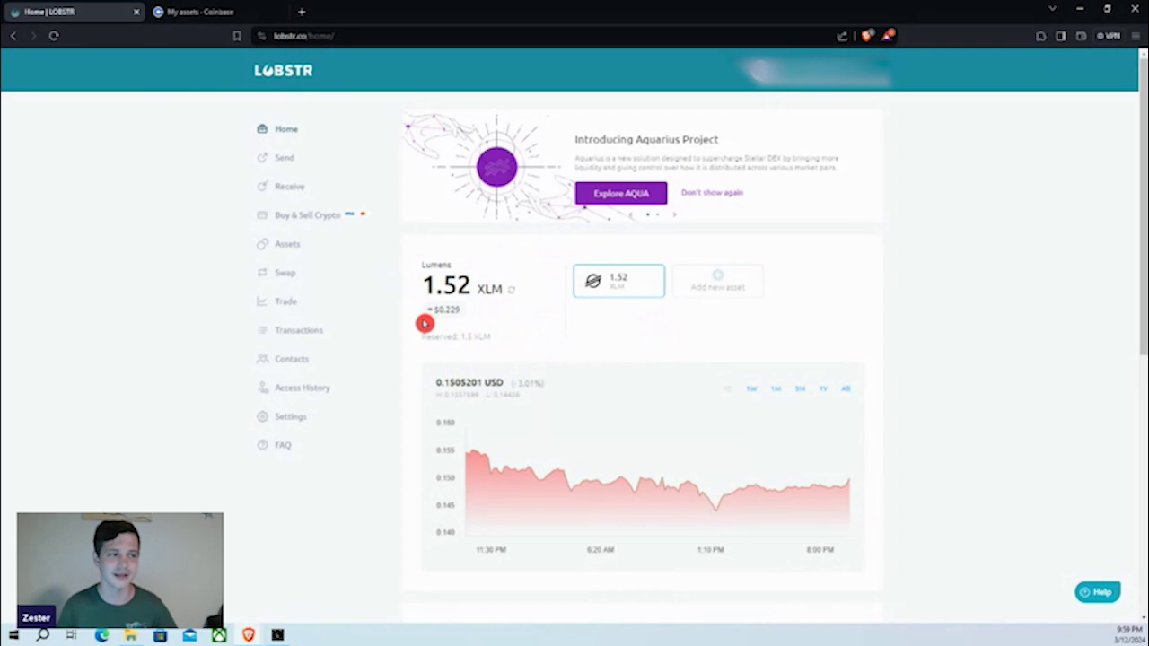
pyautogui.click(278, 634)
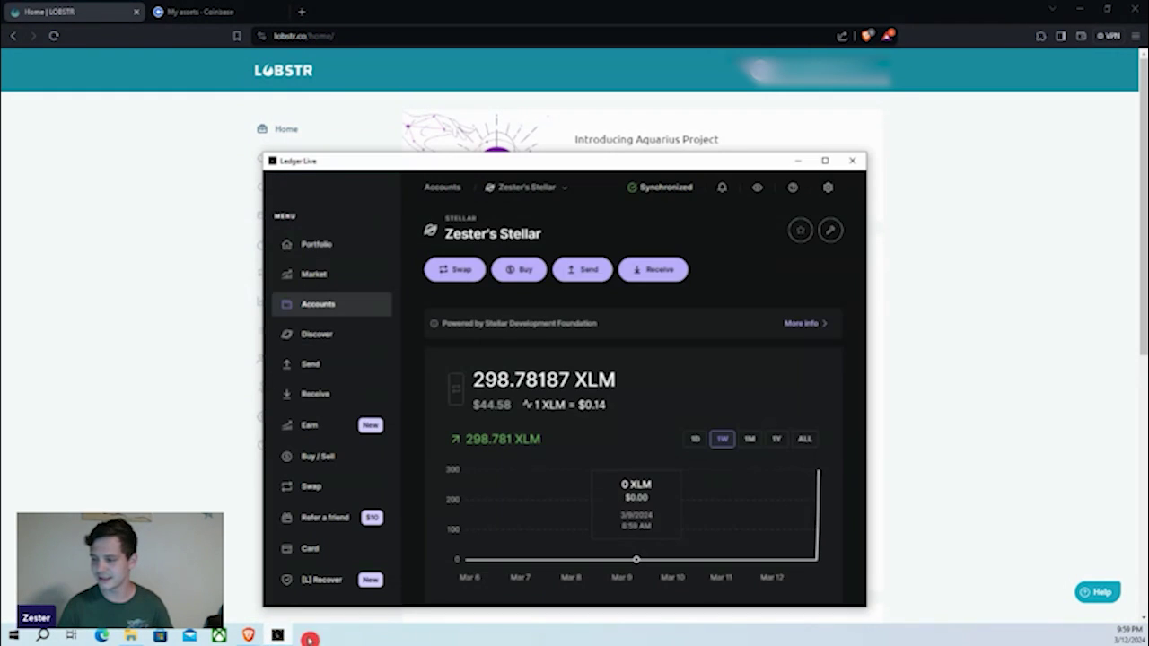
pyautogui.scroll(-3, 579, 395)
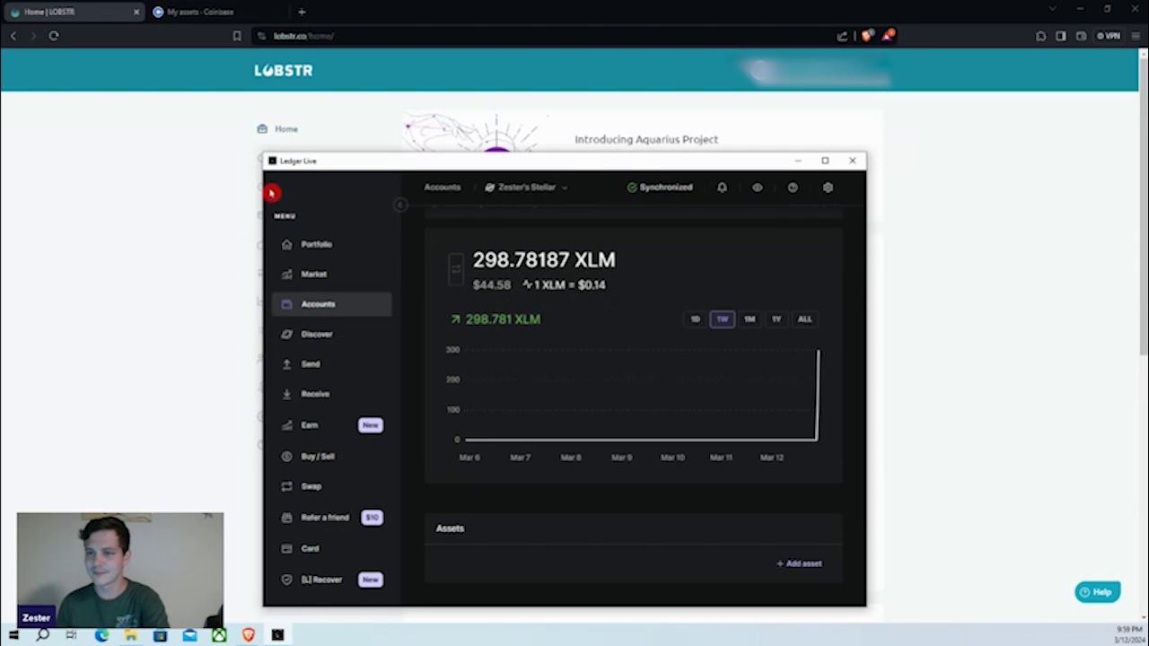
pyautogui.click(197, 174)
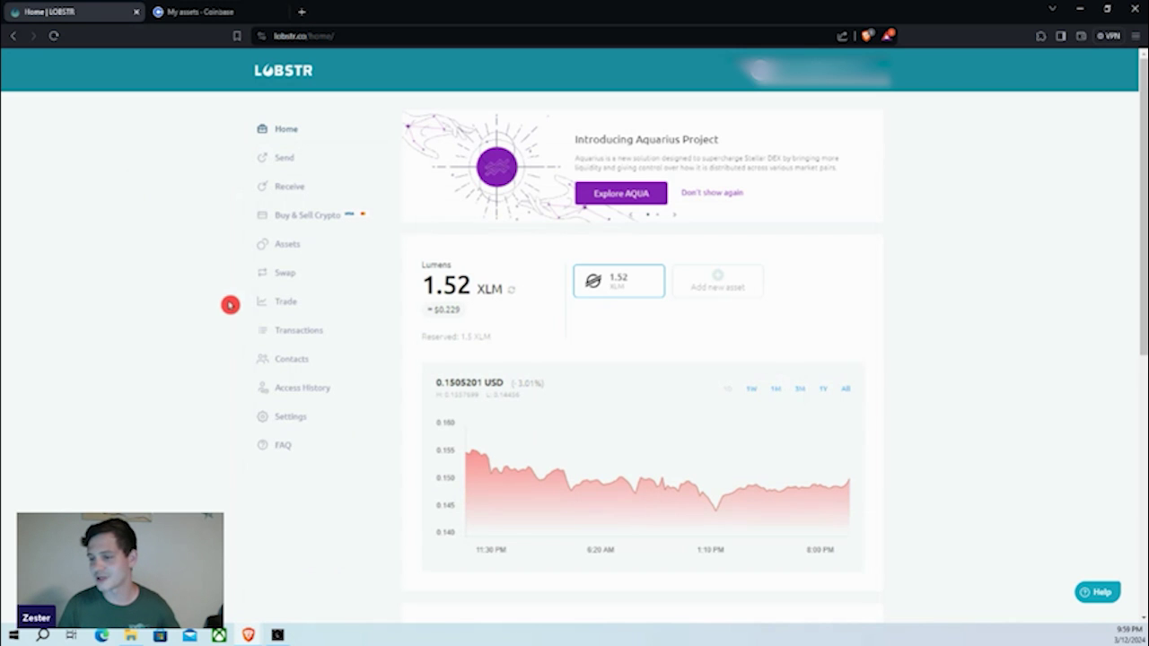
pyautogui.click(291, 187)
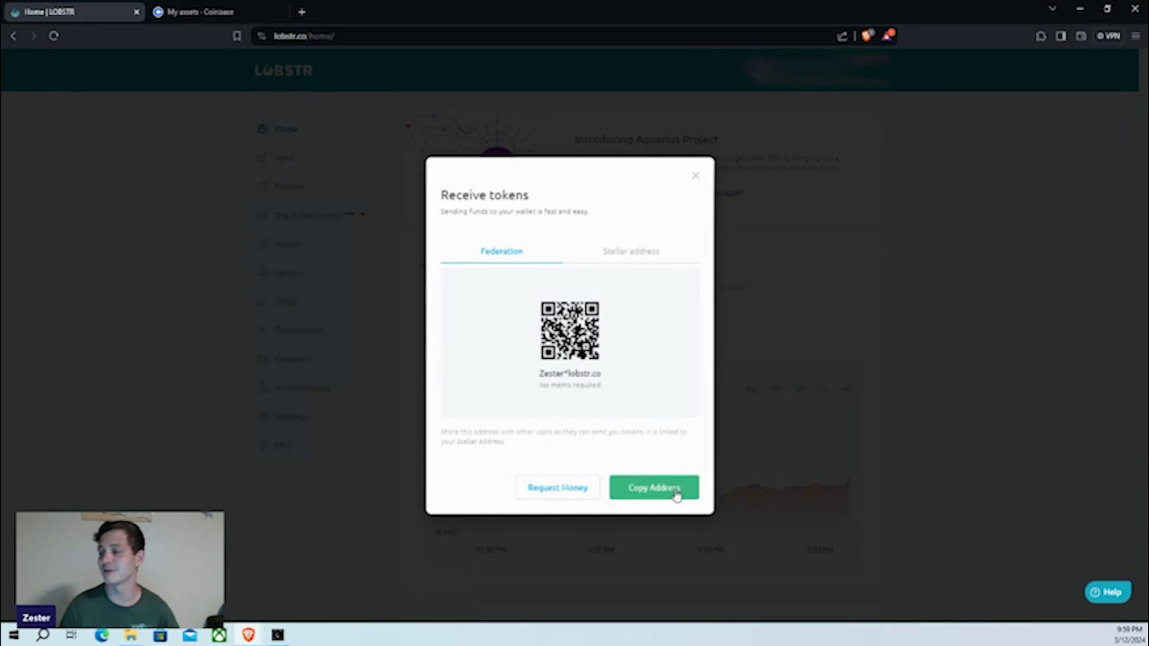
pyautogui.click(619, 251)
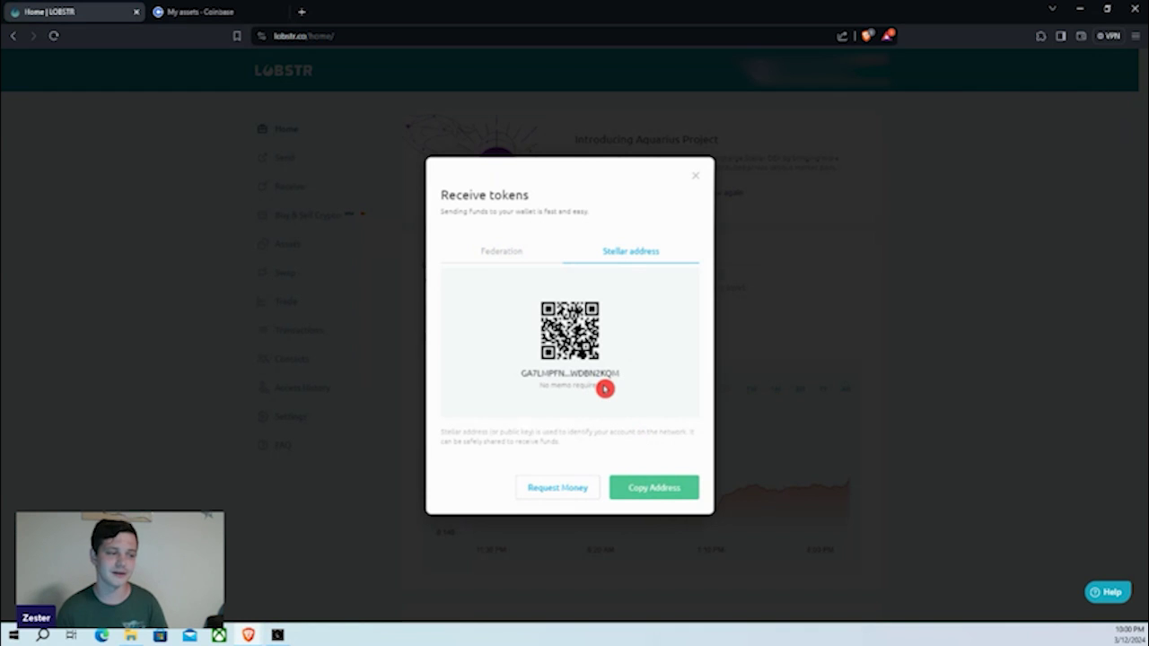
pyautogui.click(696, 176)
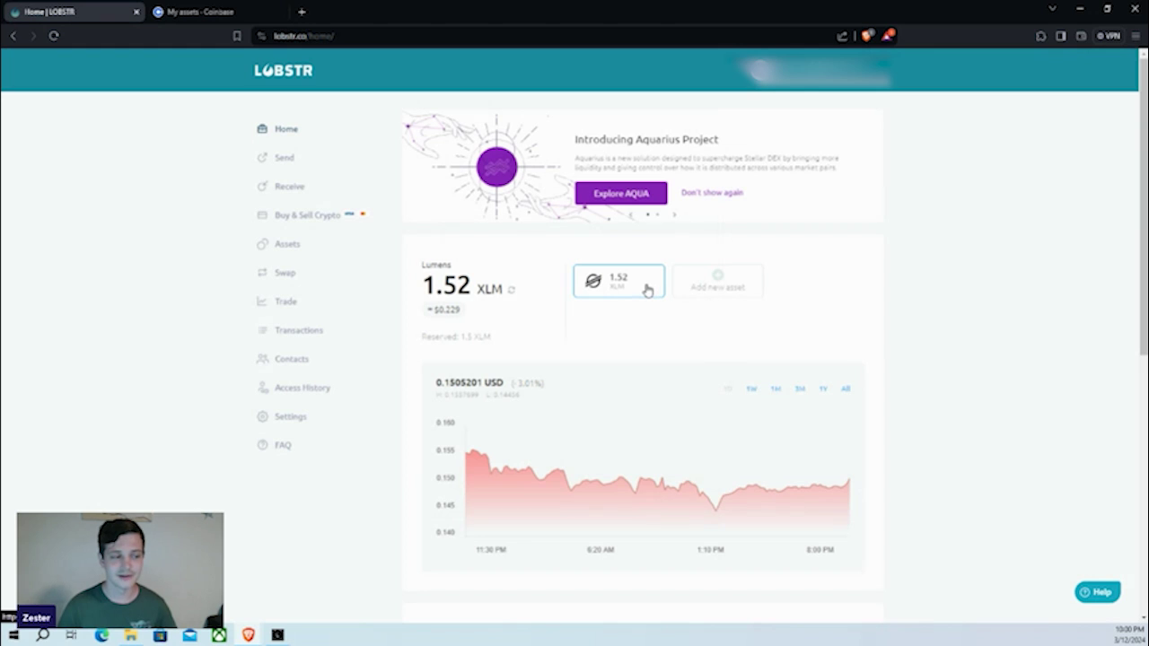
pyautogui.click(594, 268)
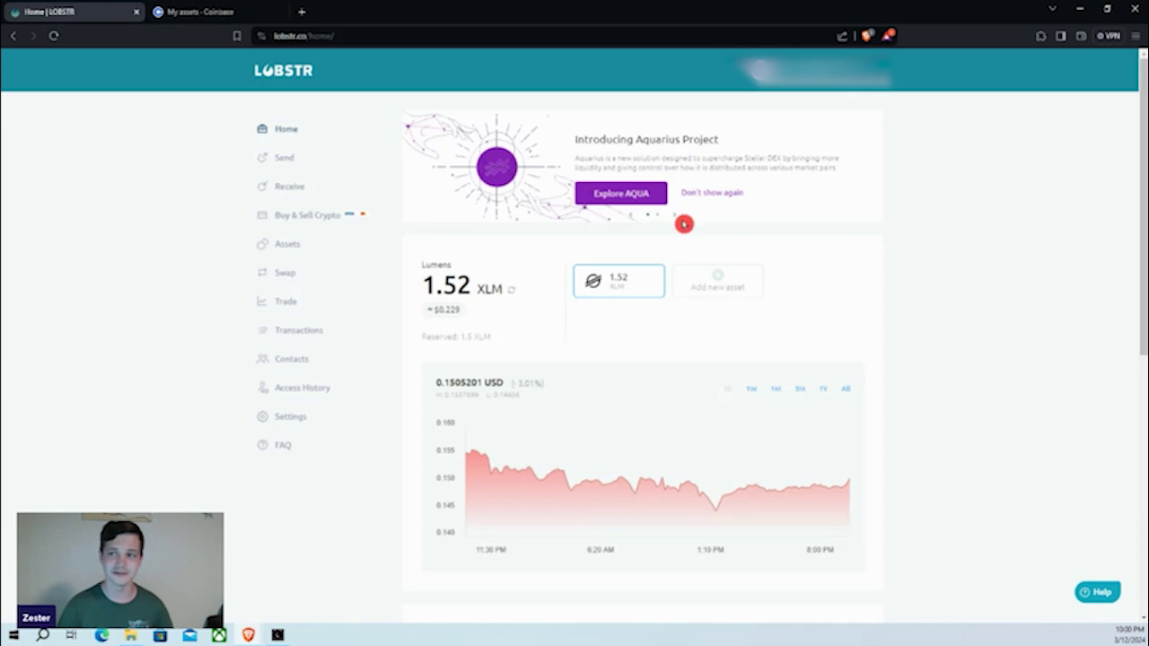
pyautogui.click(257, 6)
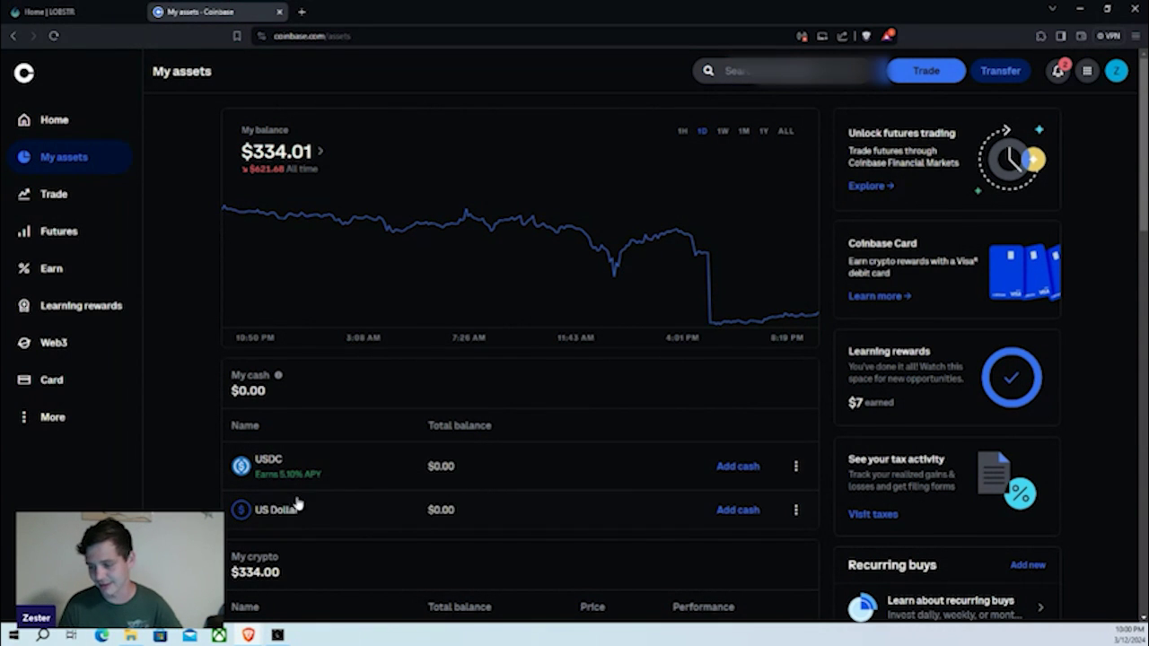
pyautogui.click(72, 7)
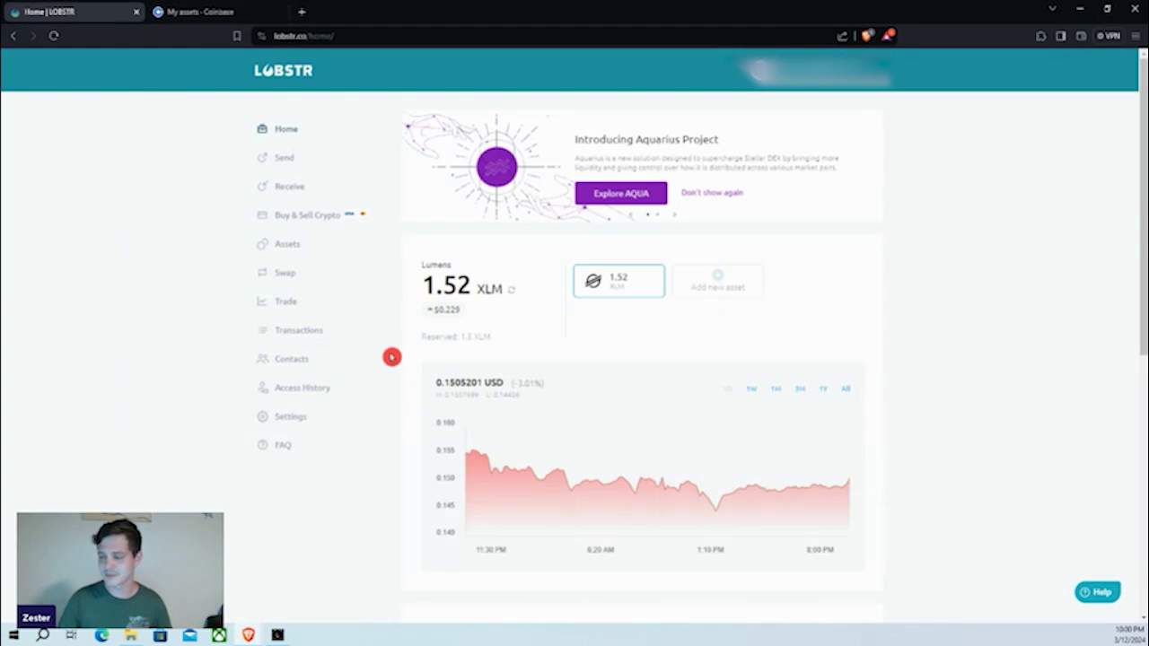